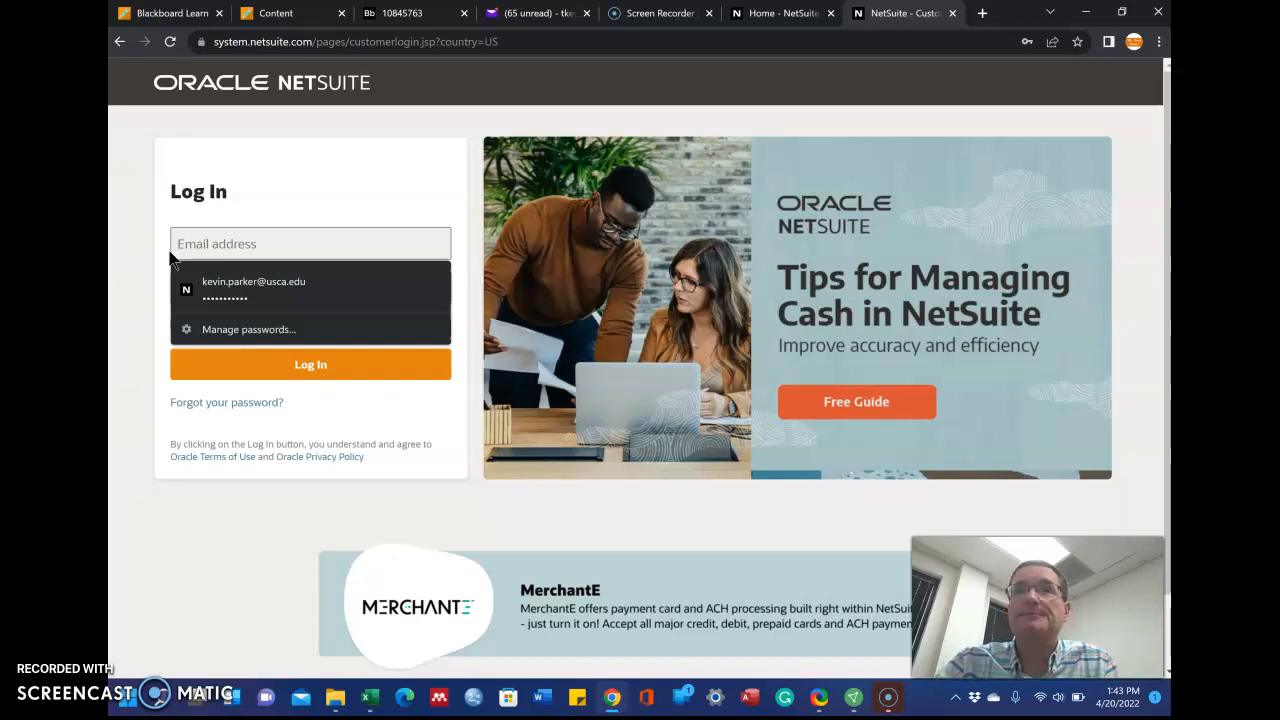
Enter the student account's e-mail address, fixing the misspelling and a wrong digit
text(studnet)
key(BackSpace)
key(BackSpace)
key(BackSpace)
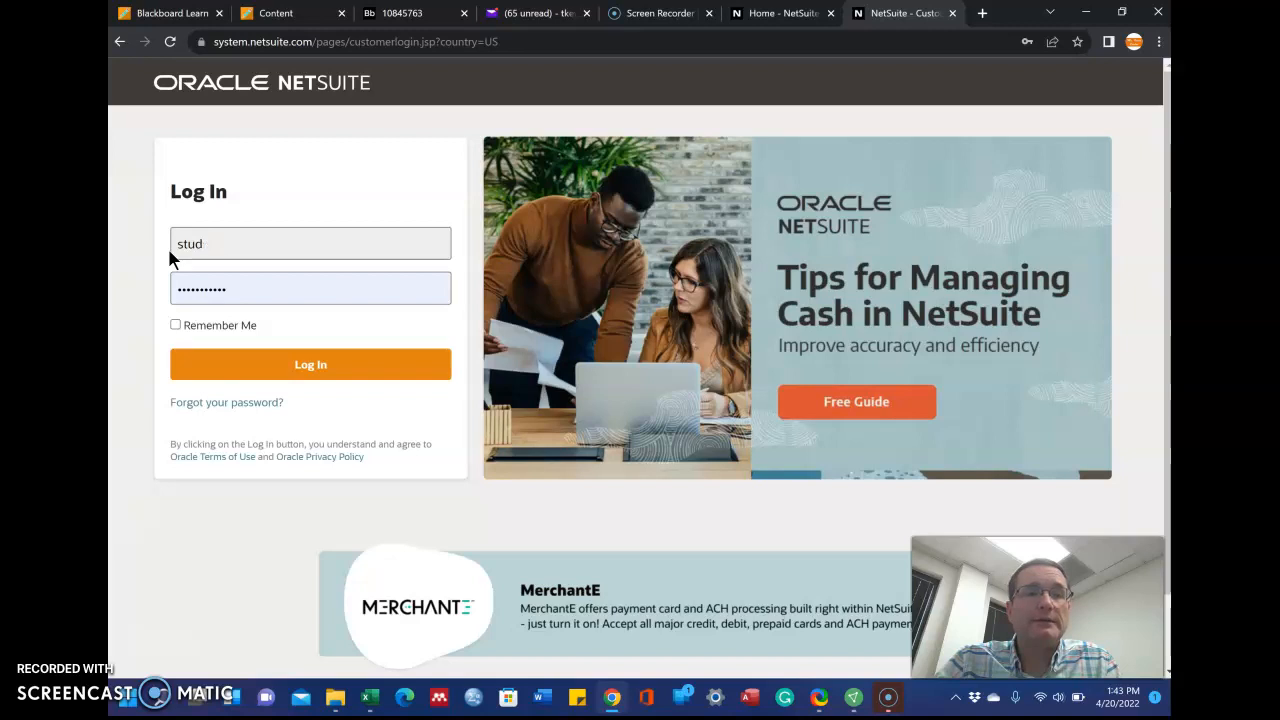
click(183, 268)
click(197, 282)
click(238, 246)
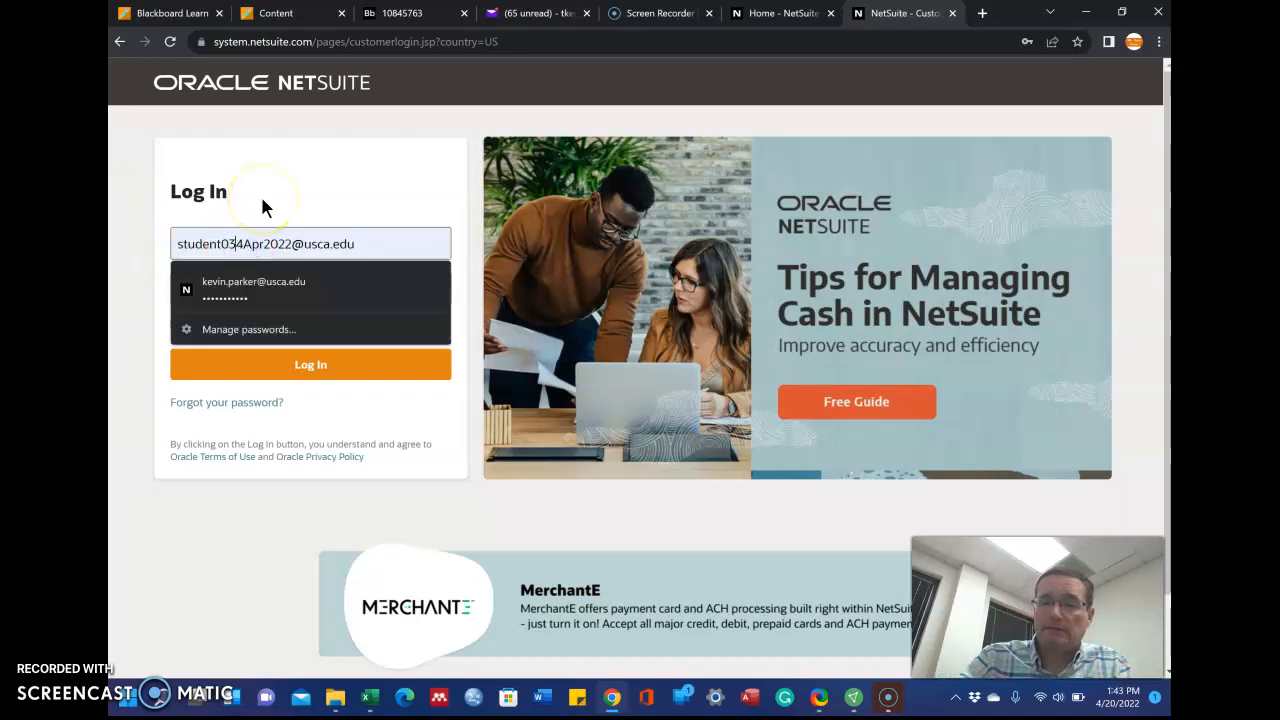
key(BackSpace)
text(5)
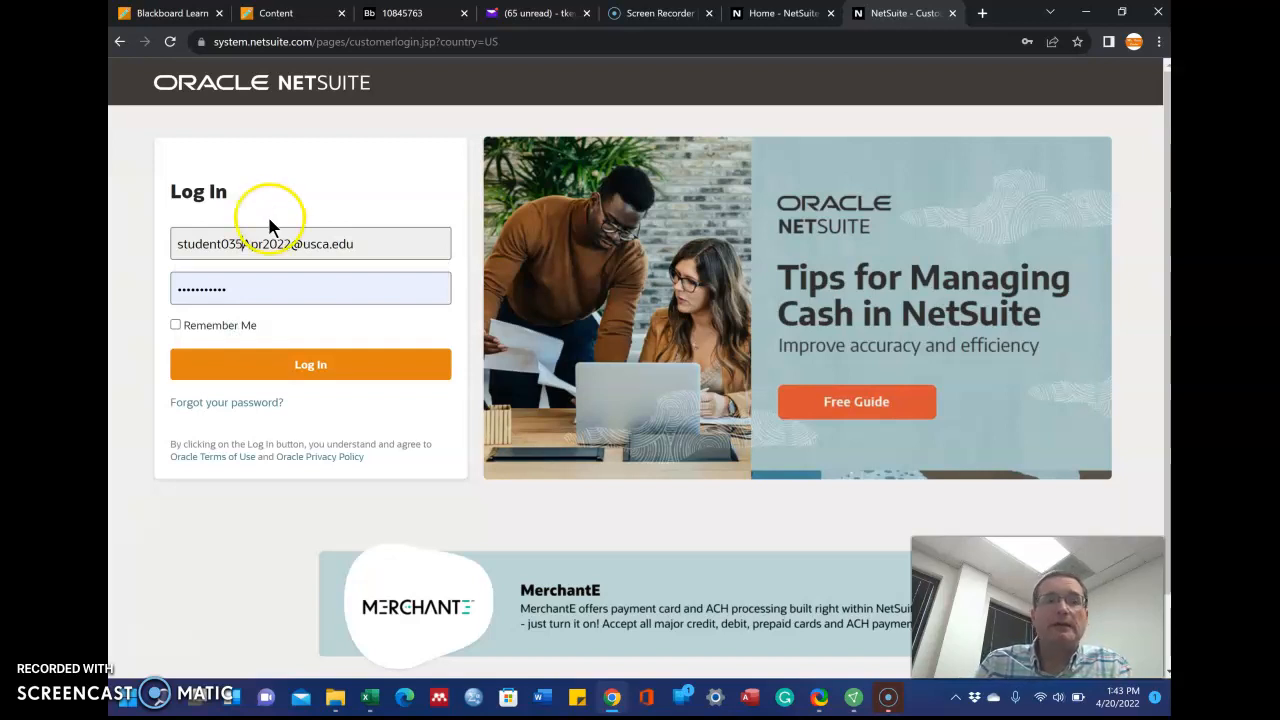
Clear the autofilled password and type the account password, retyping it once
click(233, 287)
key(BackSpace)
key(BackSpace)
key(BackSpace)
key(BackSpace)
key(BackSpace)
key(BackSpace)
key(BackSpace)
key(BackSpace)
key(BackSpace)
key(BackSpace)
key(BackSpace)
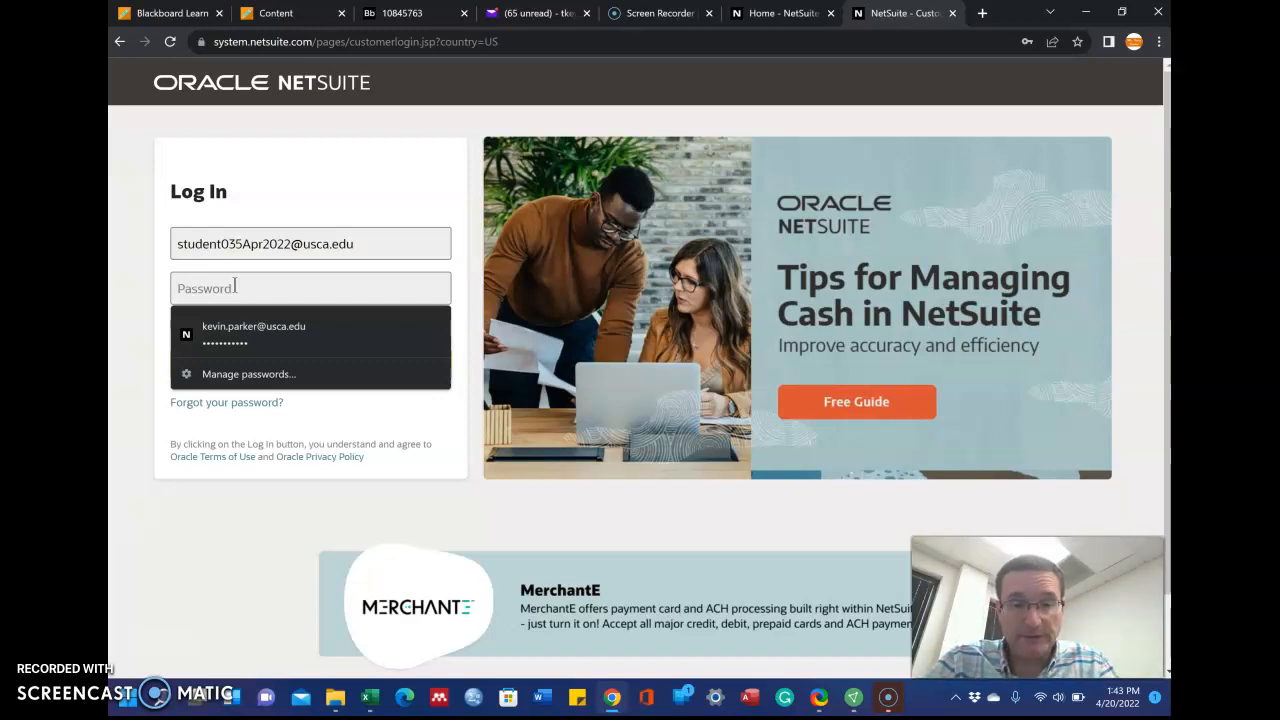
text(********)
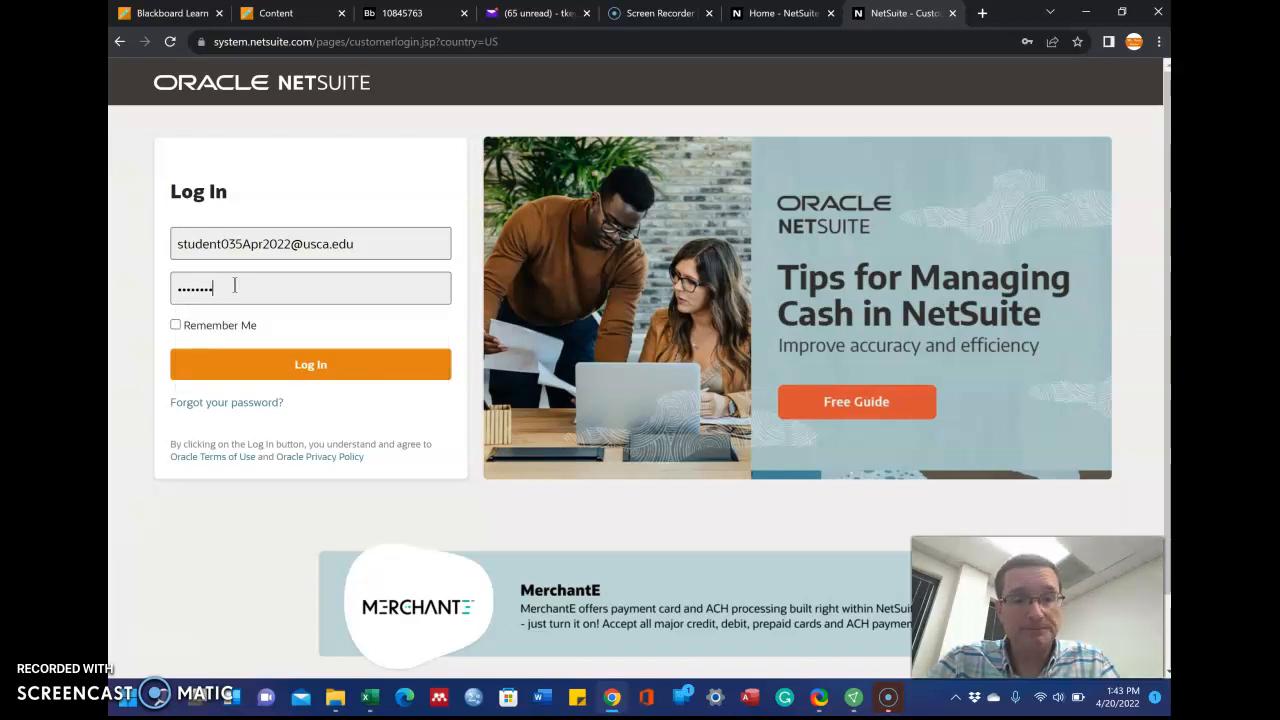
text(******)
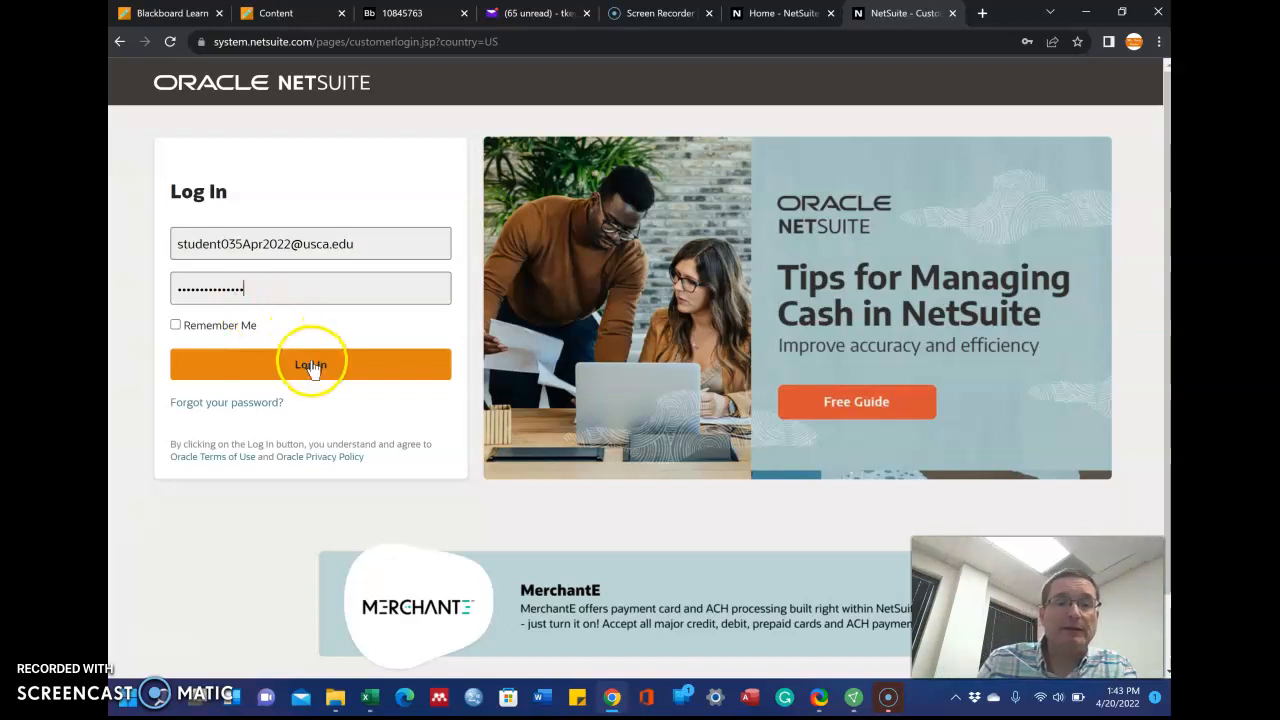
double_click(276, 292)
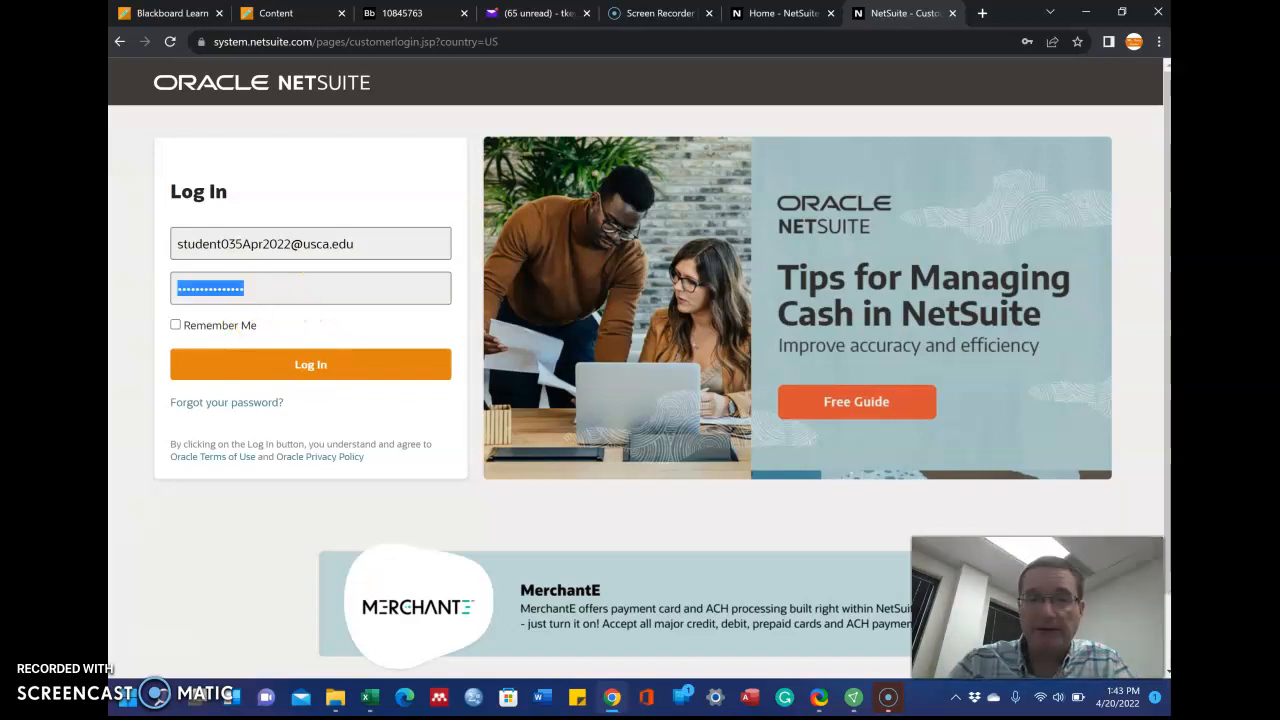
key(BackSpace)
text(***)
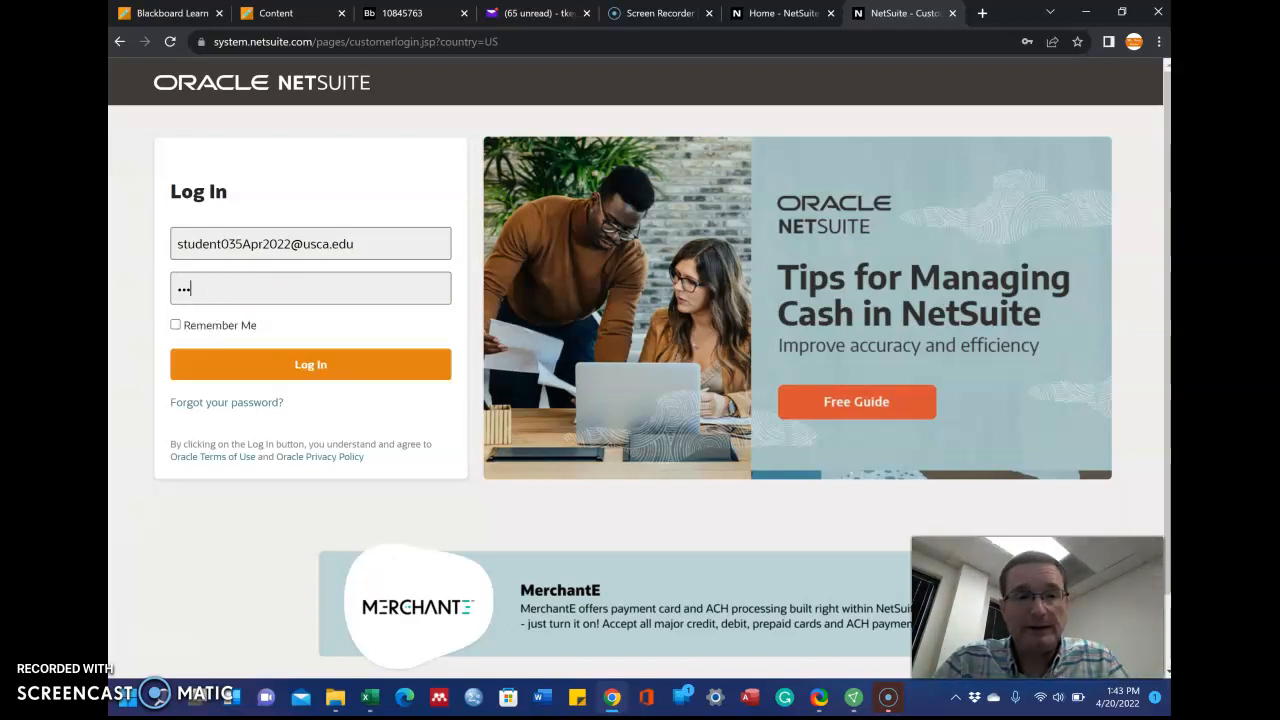
text(*****)
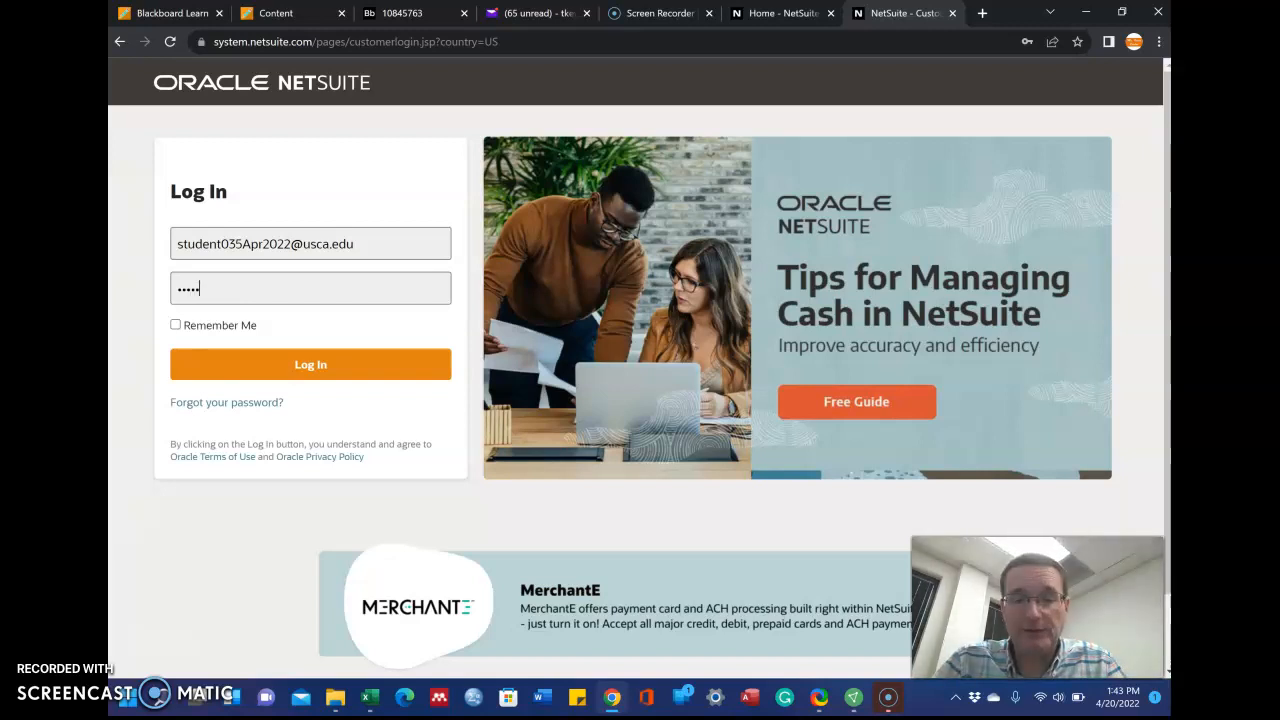
text(*****)
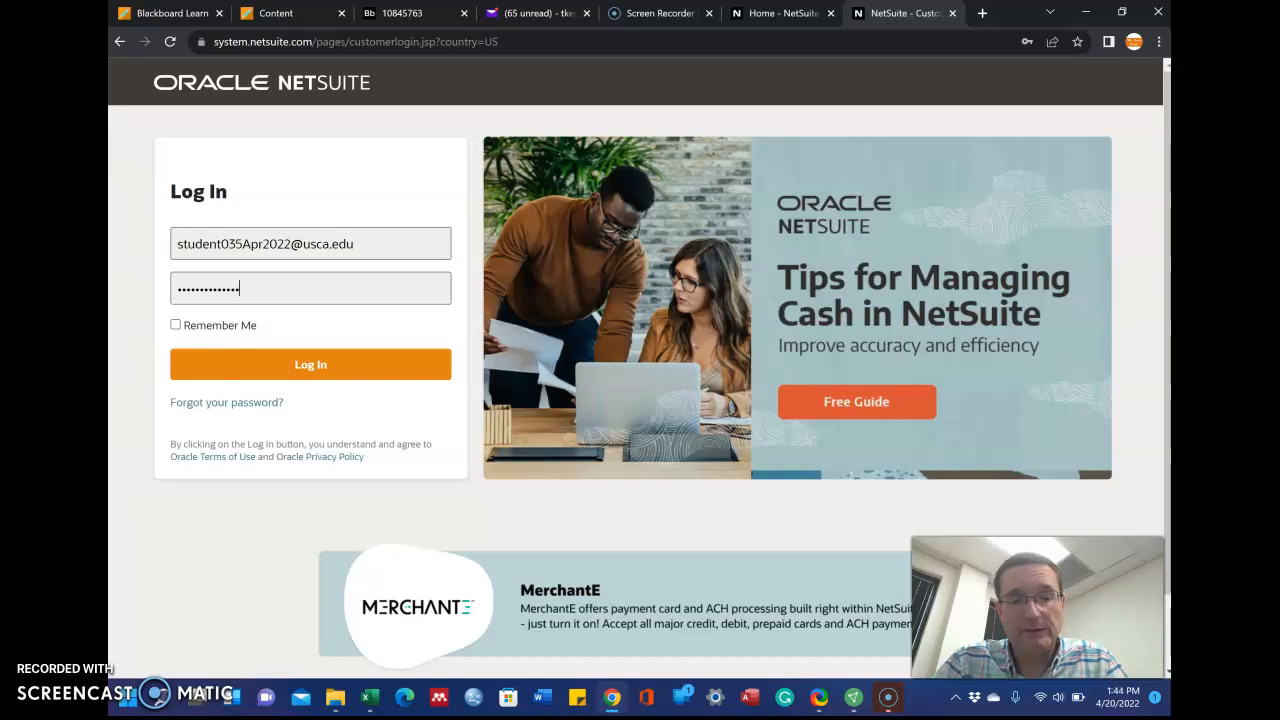
Log in as Administrator, declining Chrome's save-password offer, and accept the trial account terms
click(304, 368)
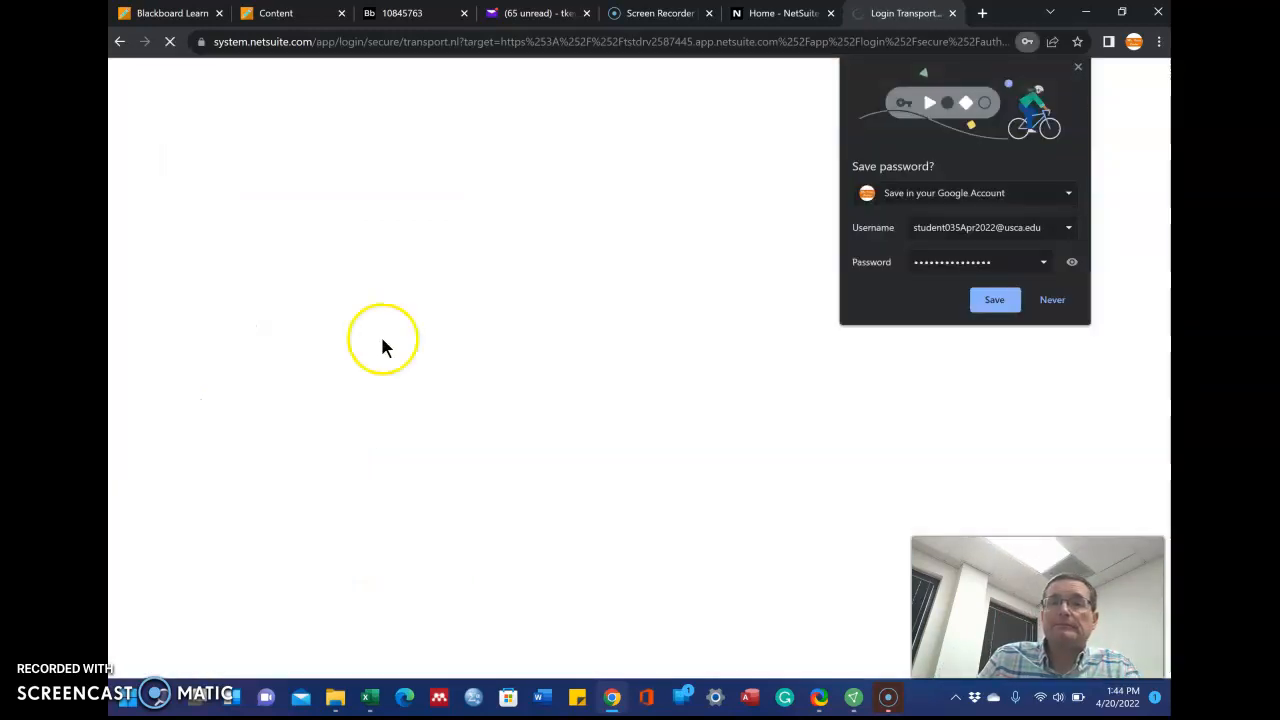
click(1077, 67)
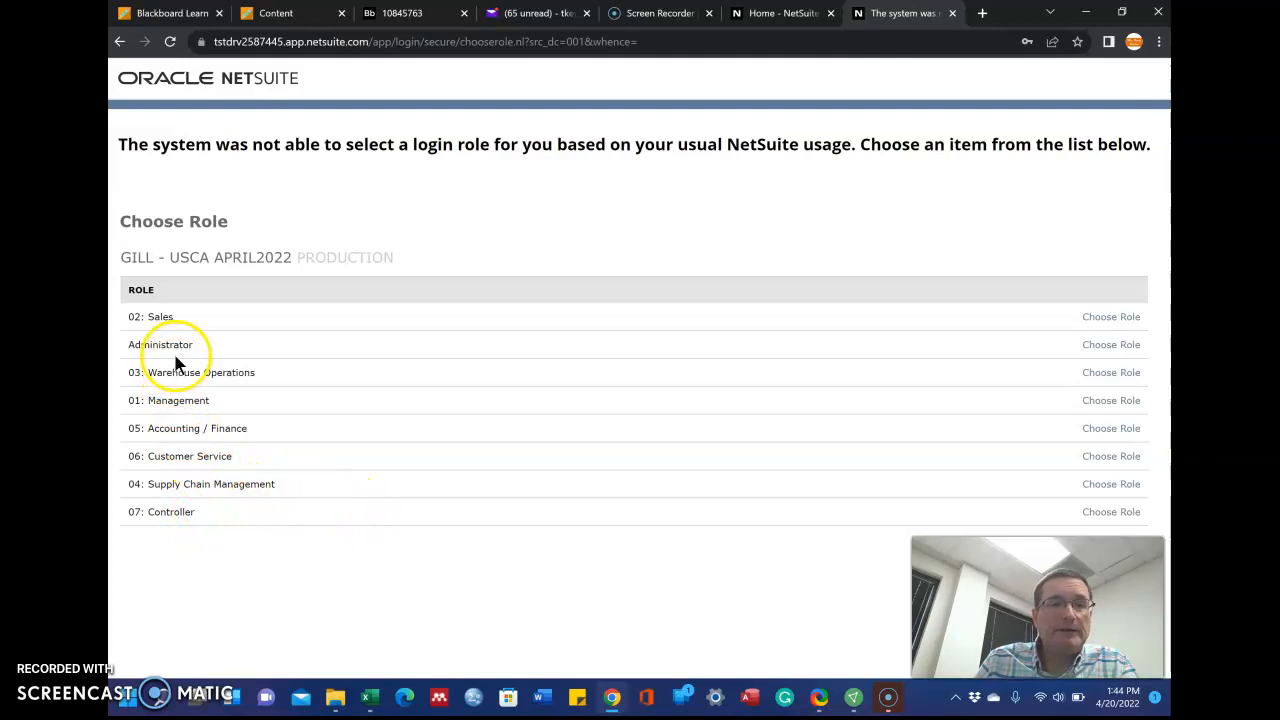
click(1111, 345)
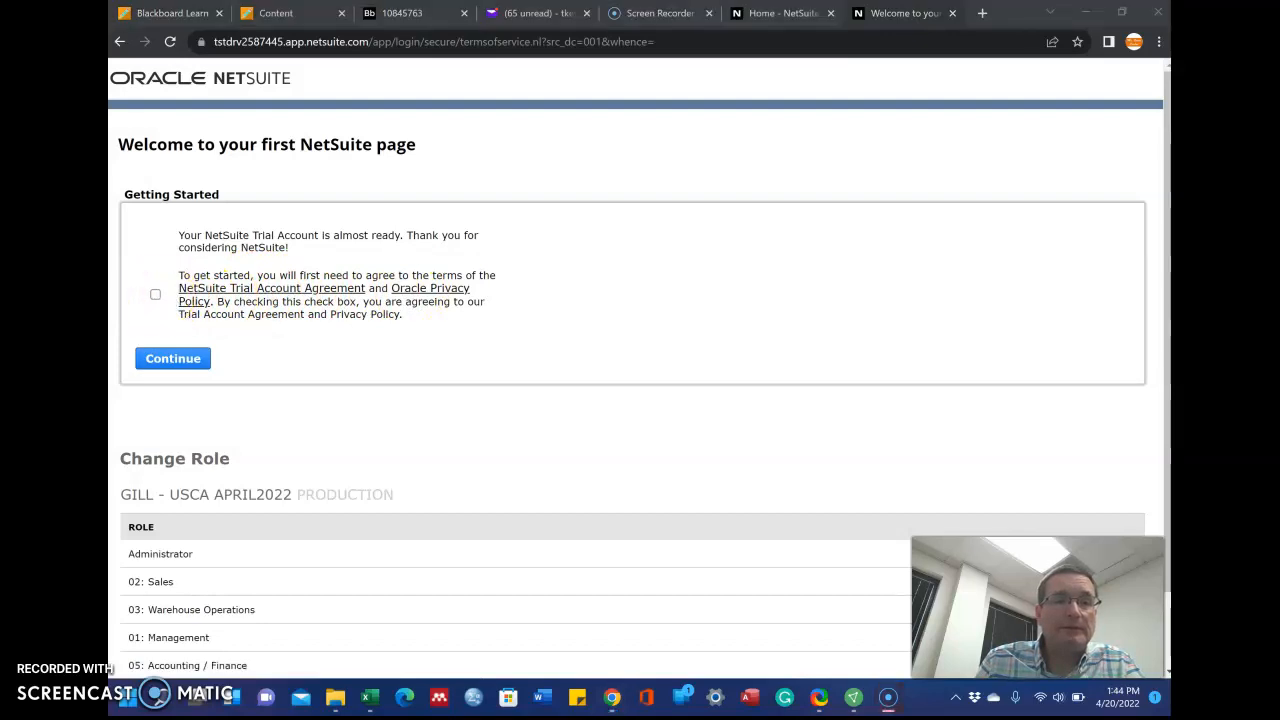
click(155, 295)
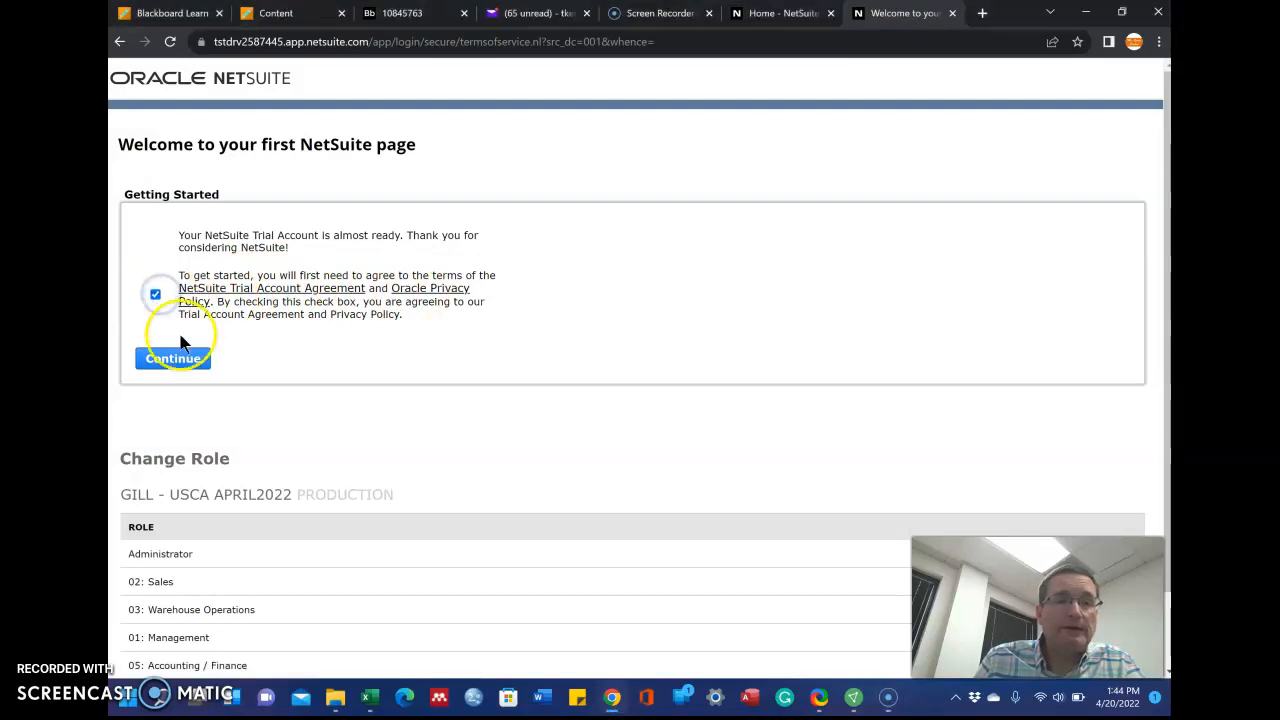
click(175, 358)
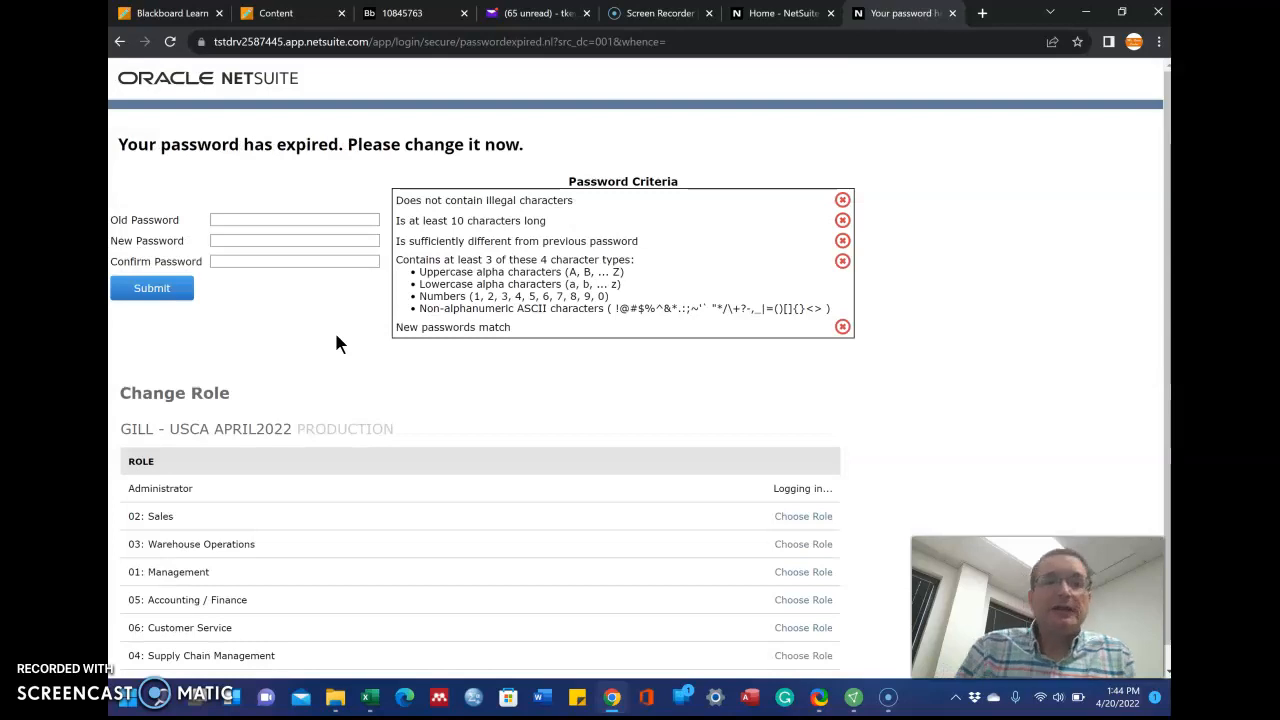
Start on the Old and New Password fields, then move to the NetSuite Home tab
click(226, 219)
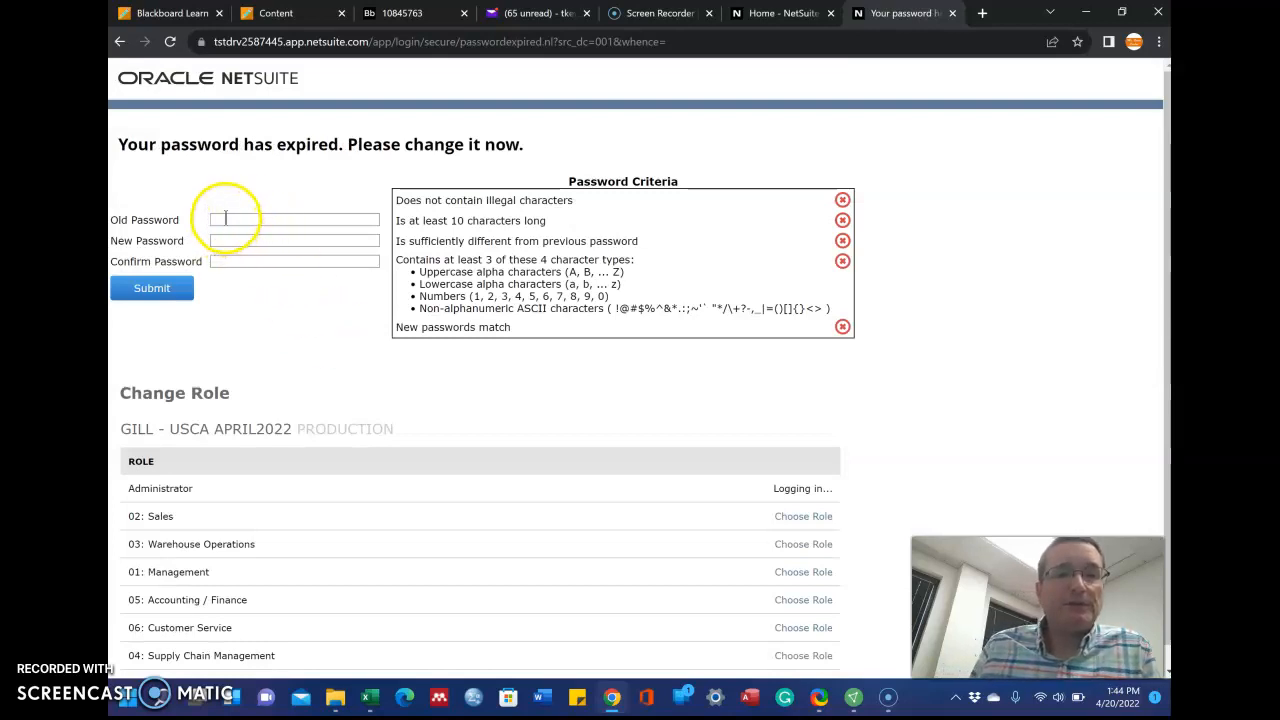
click(161, 215)
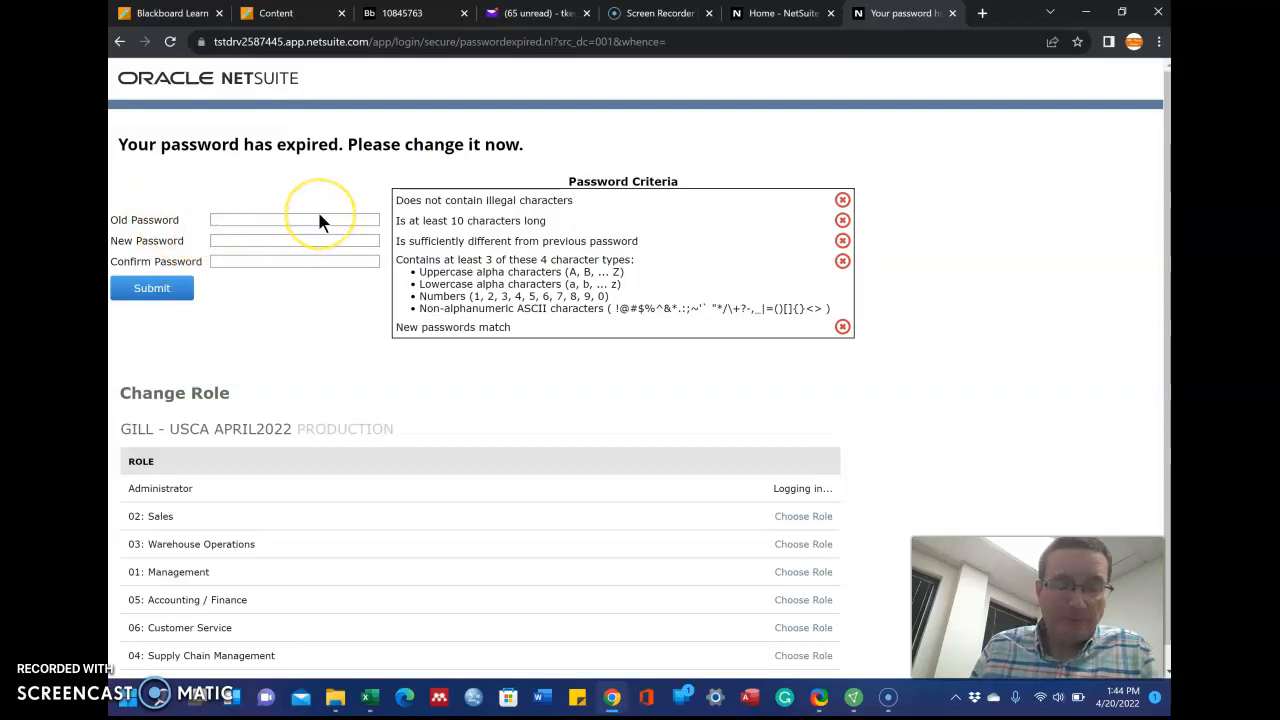
click(228, 241)
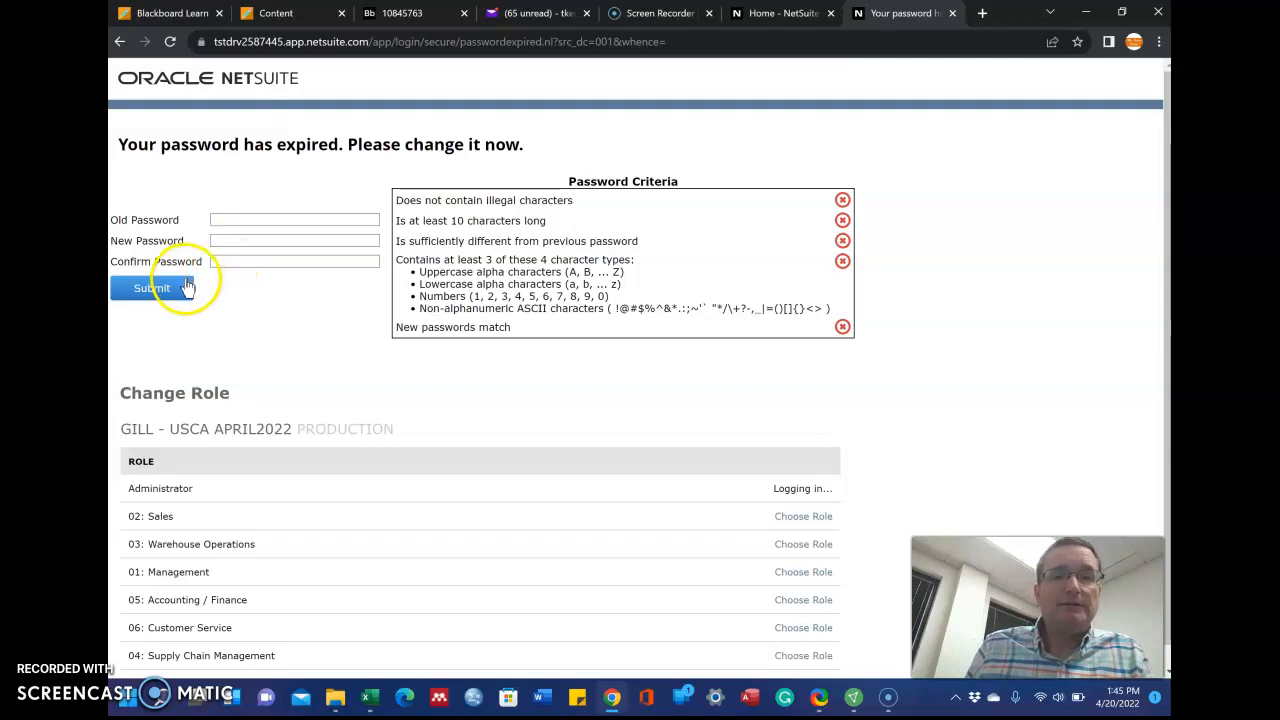
click(768, 14)
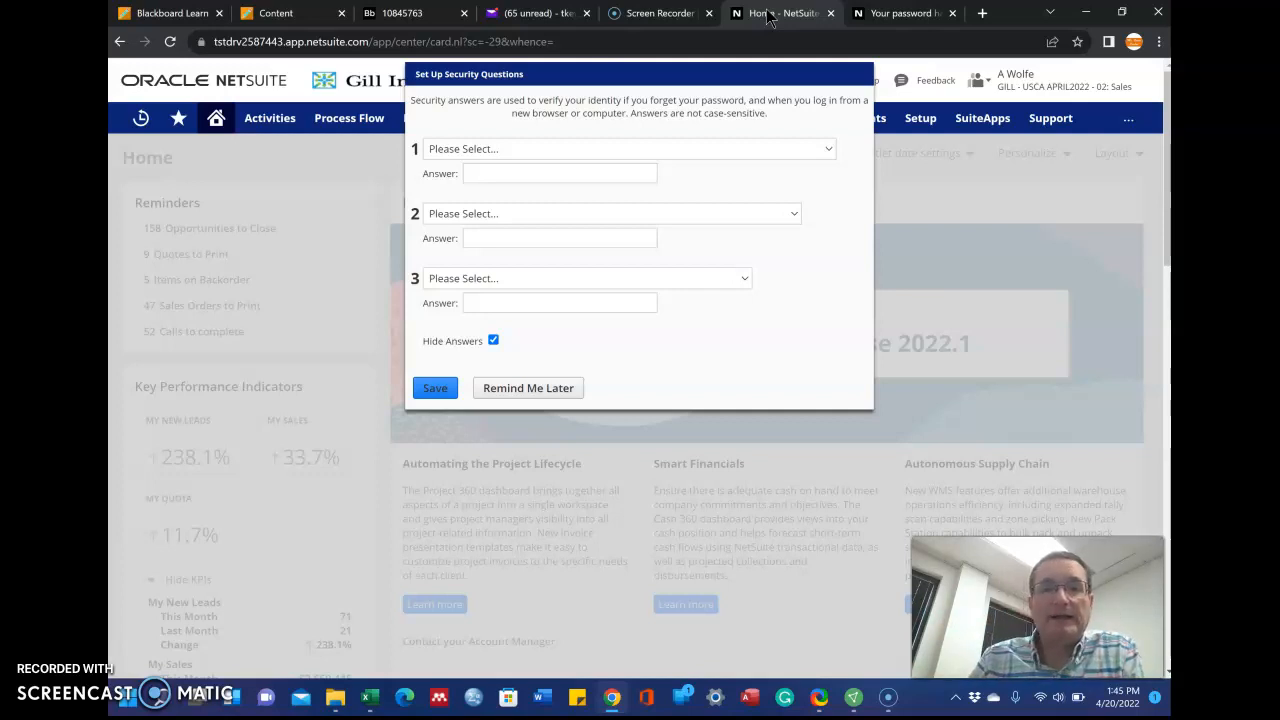
Set question 1 to the favorite-teacher question, answer it, and show answers as plain text
click(770, 13)
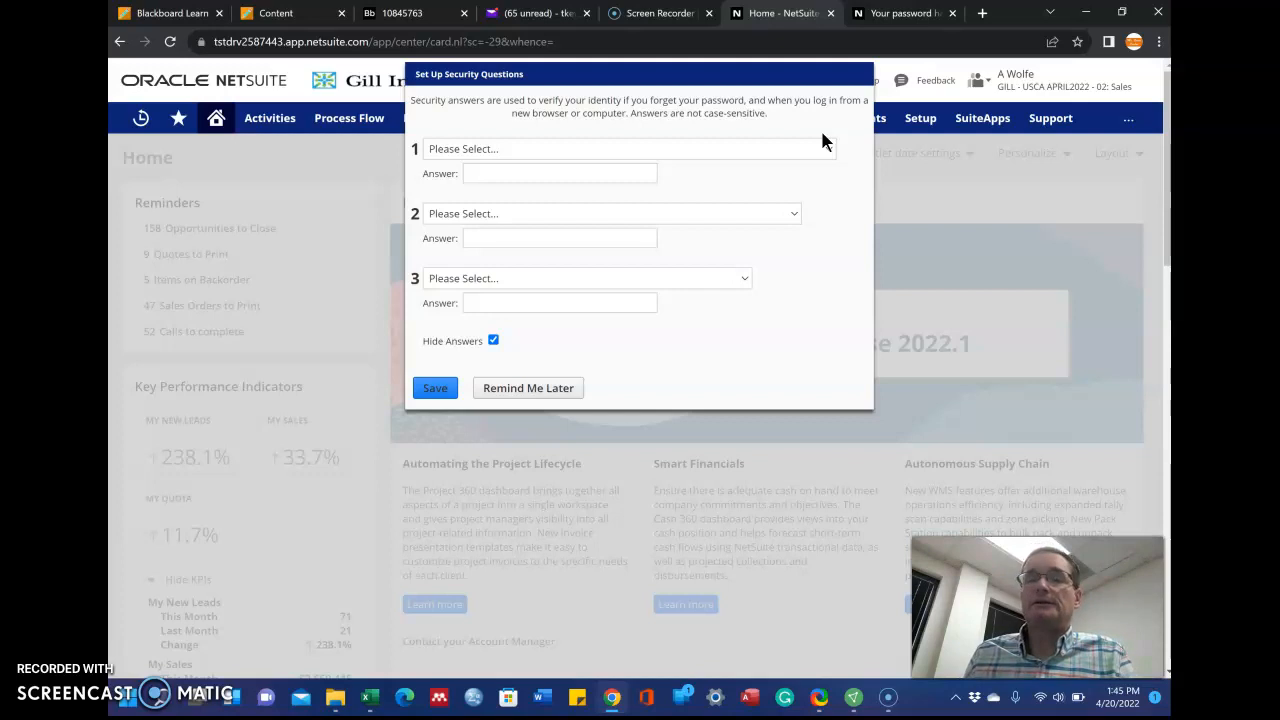
click(810, 76)
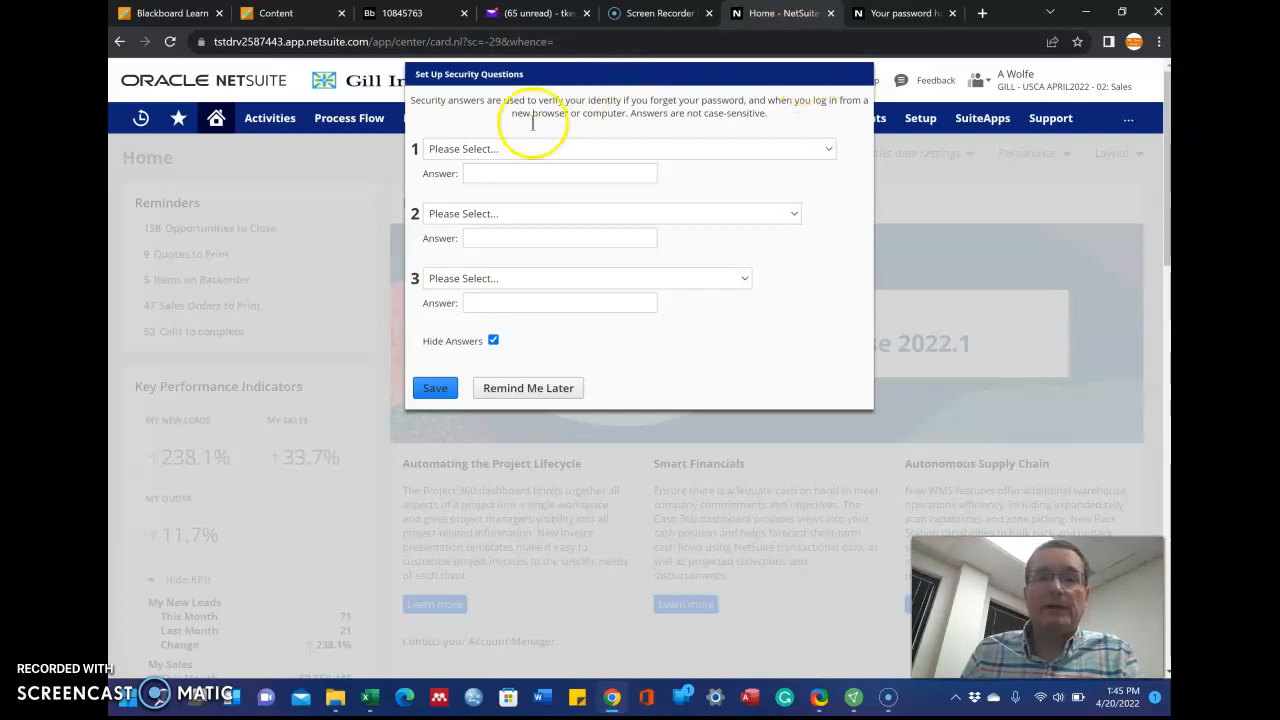
click(487, 150)
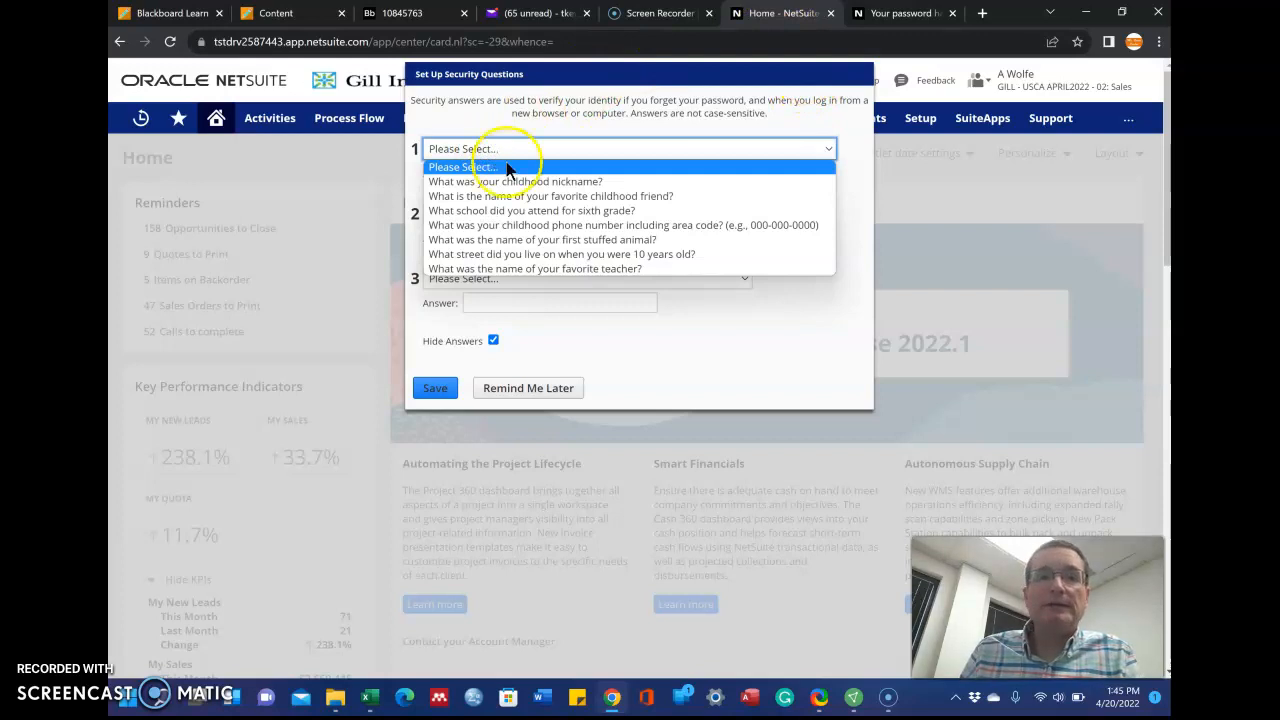
click(540, 268)
click(580, 174)
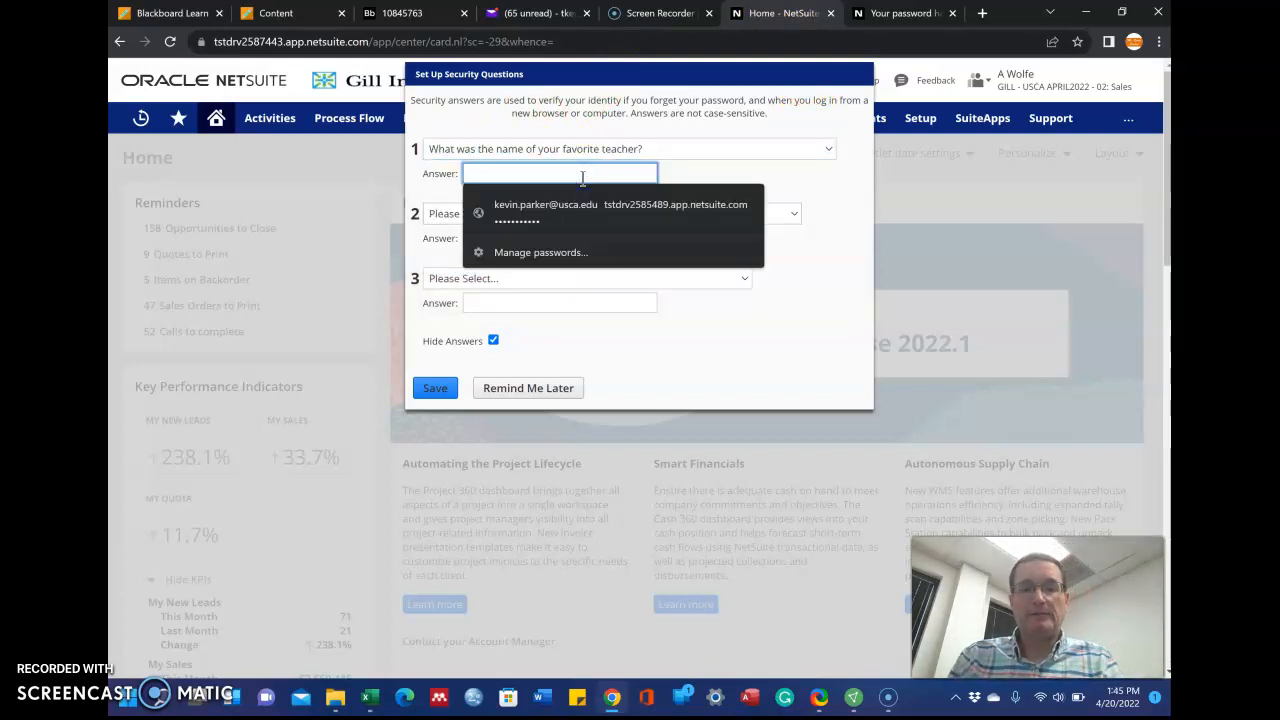
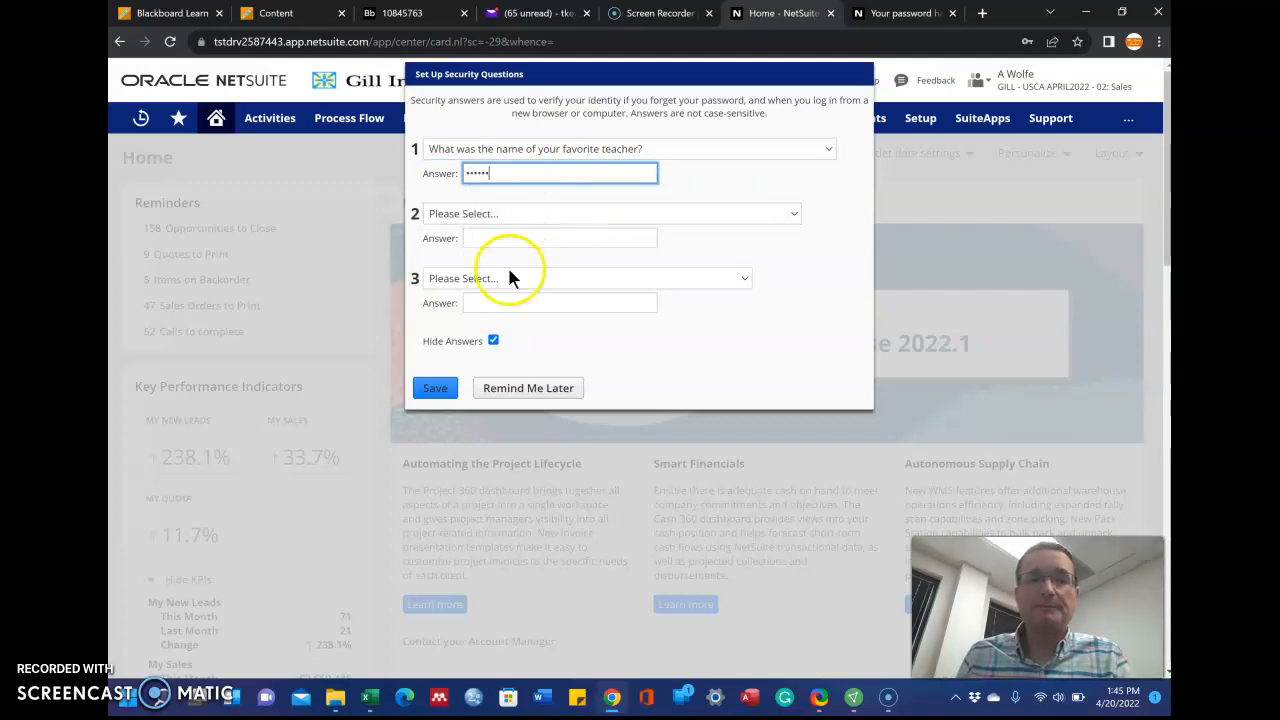
click(493, 340)
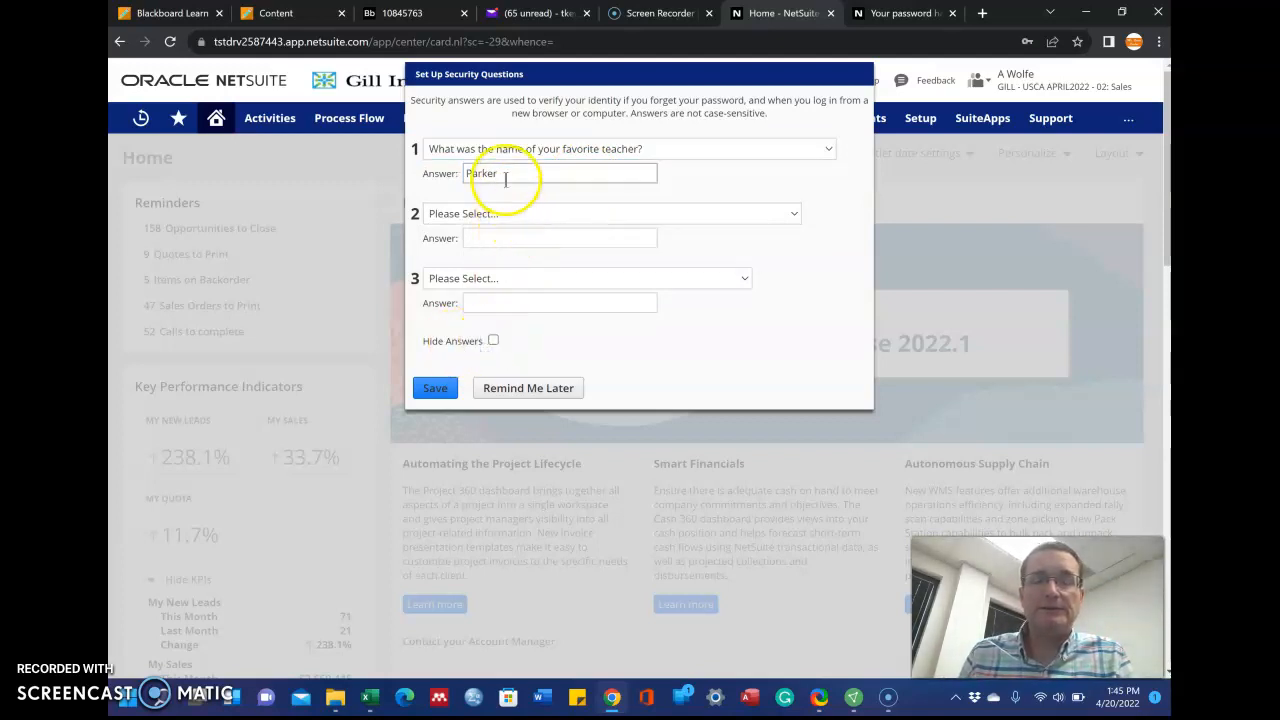
Set question 2 to the spouse-meeting city question and enter its answer
click(491, 214)
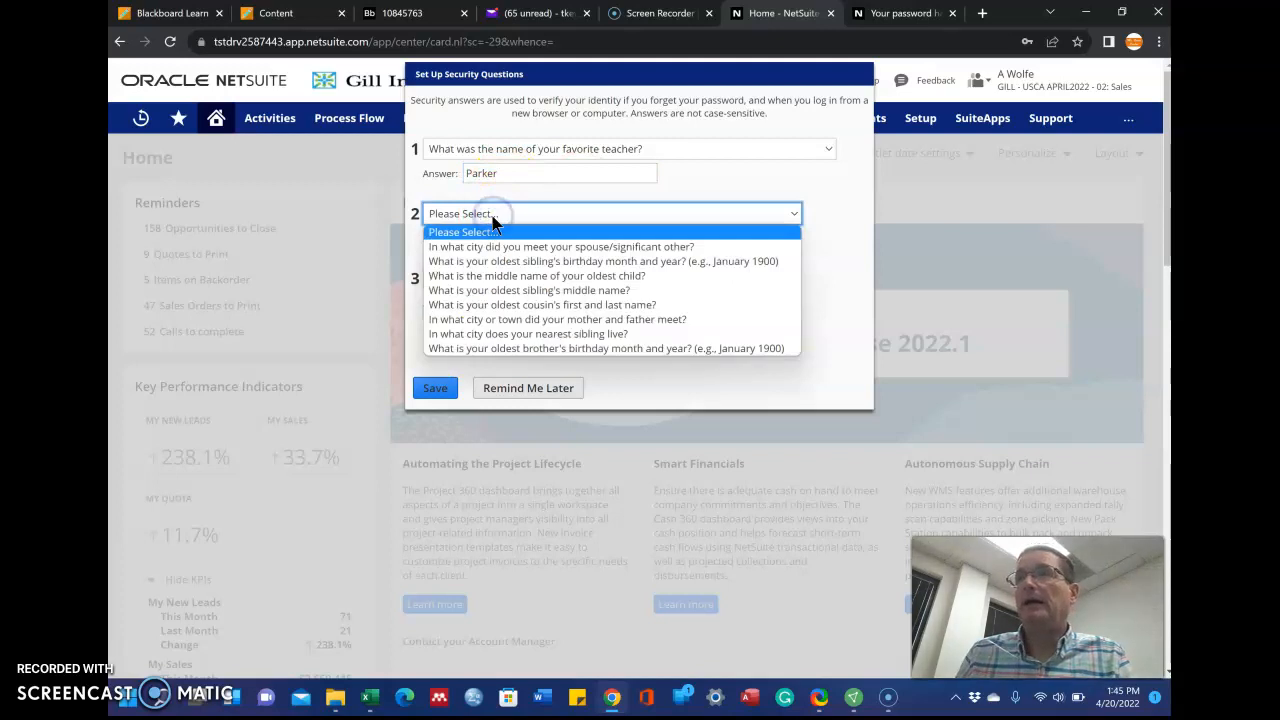
click(543, 247)
click(542, 241)
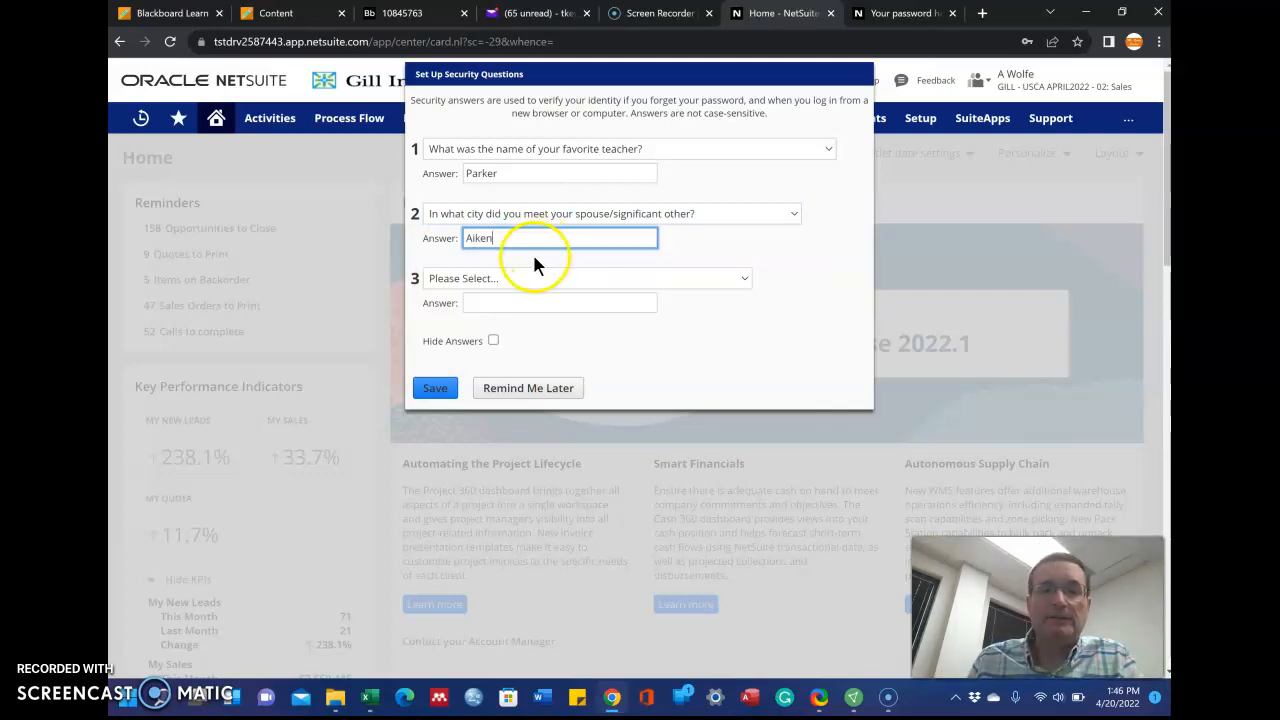
Set question 3 to 'In what city or town was your first job?', answer it, and save
click(516, 278)
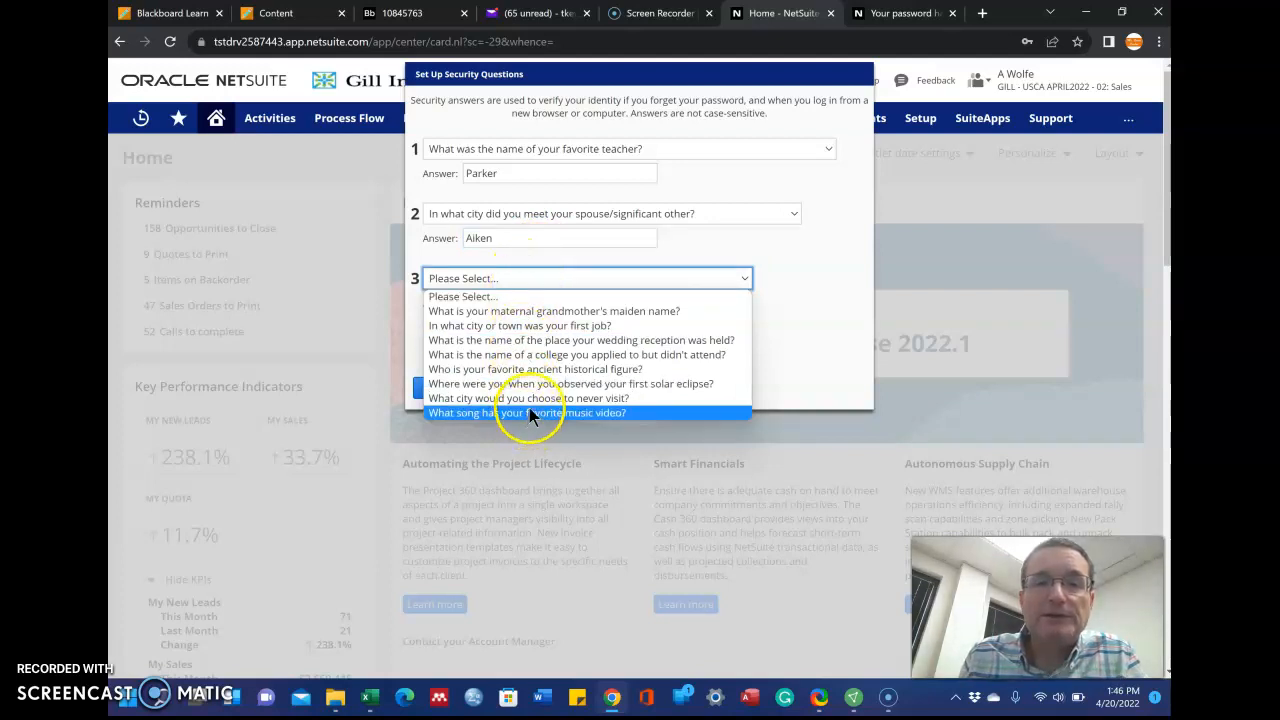
click(537, 325)
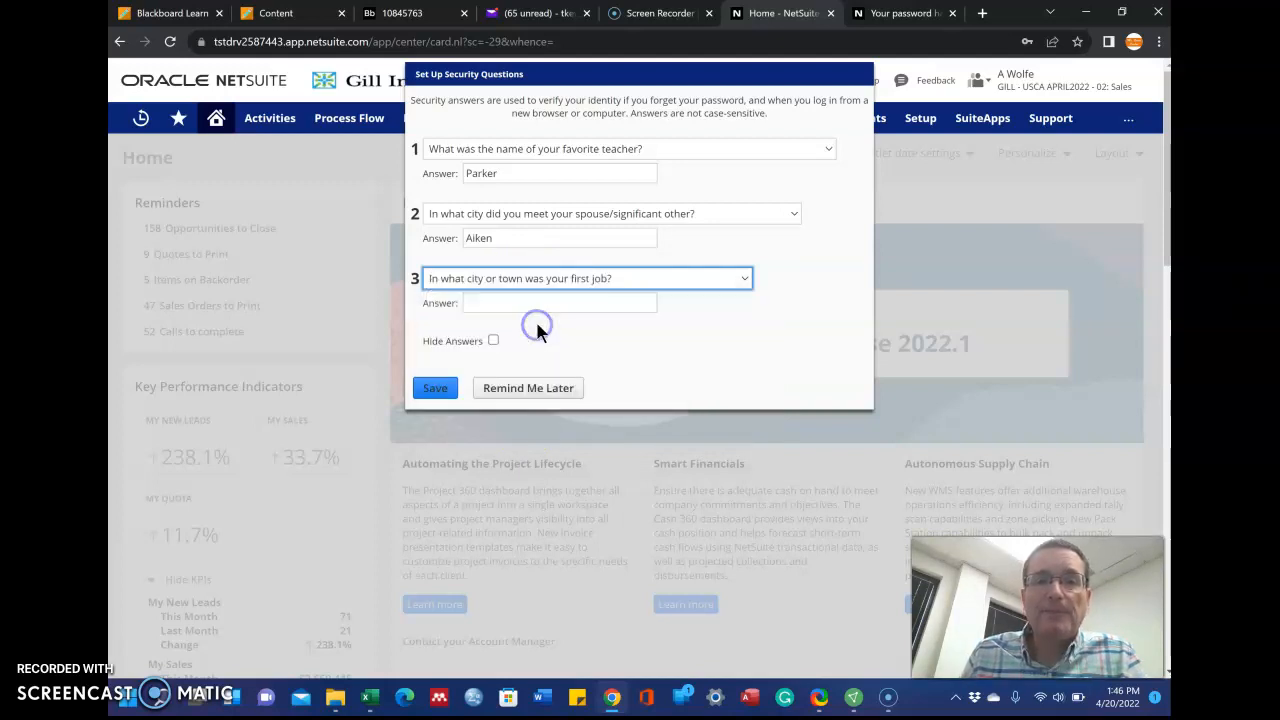
click(515, 302)
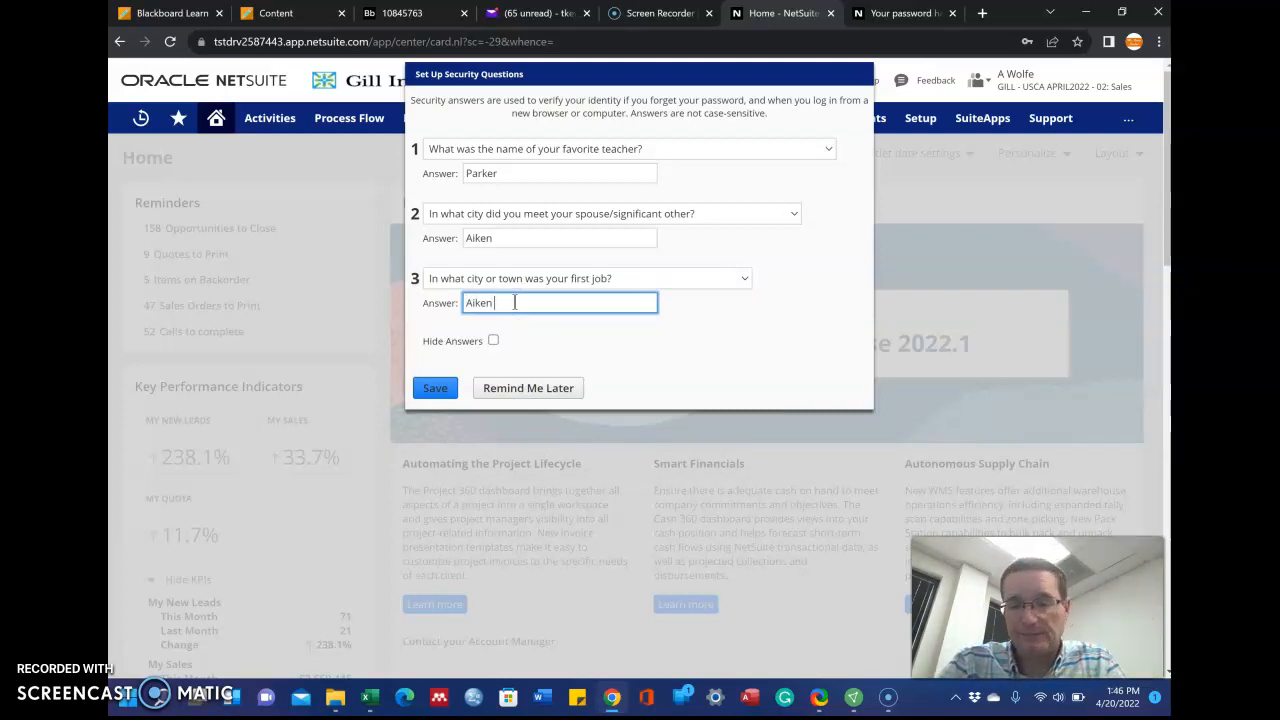
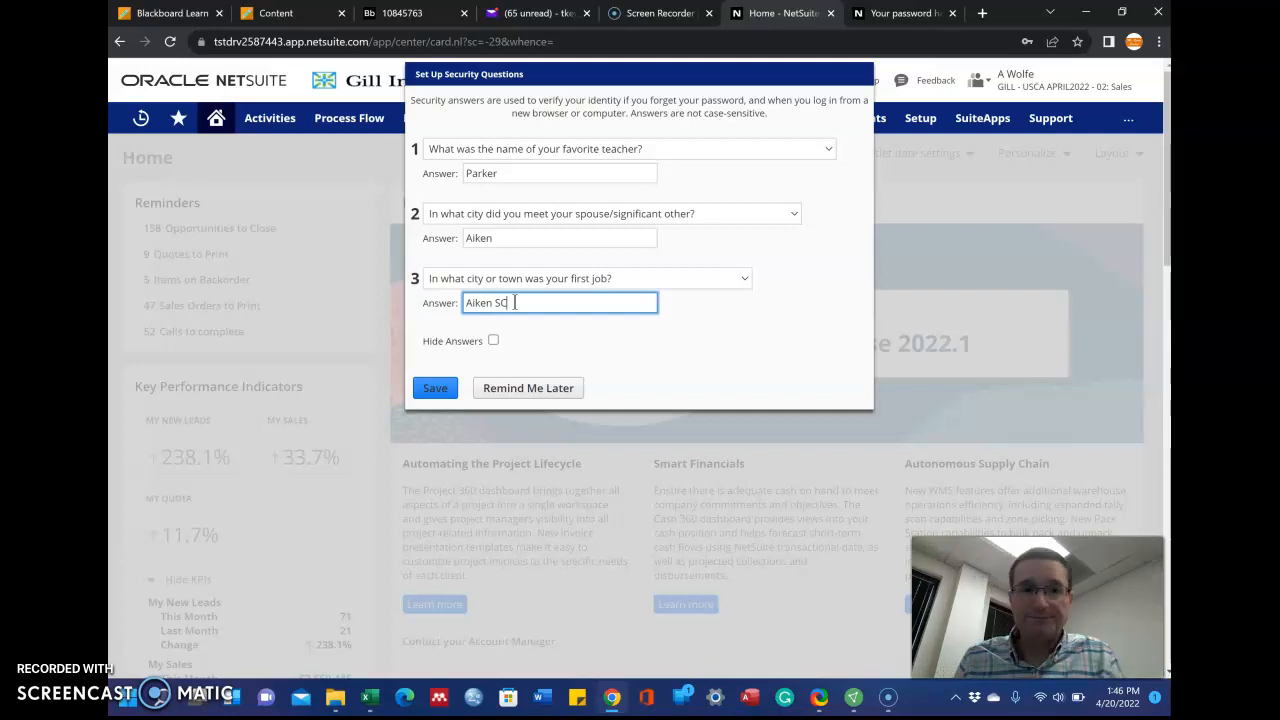
click(436, 392)
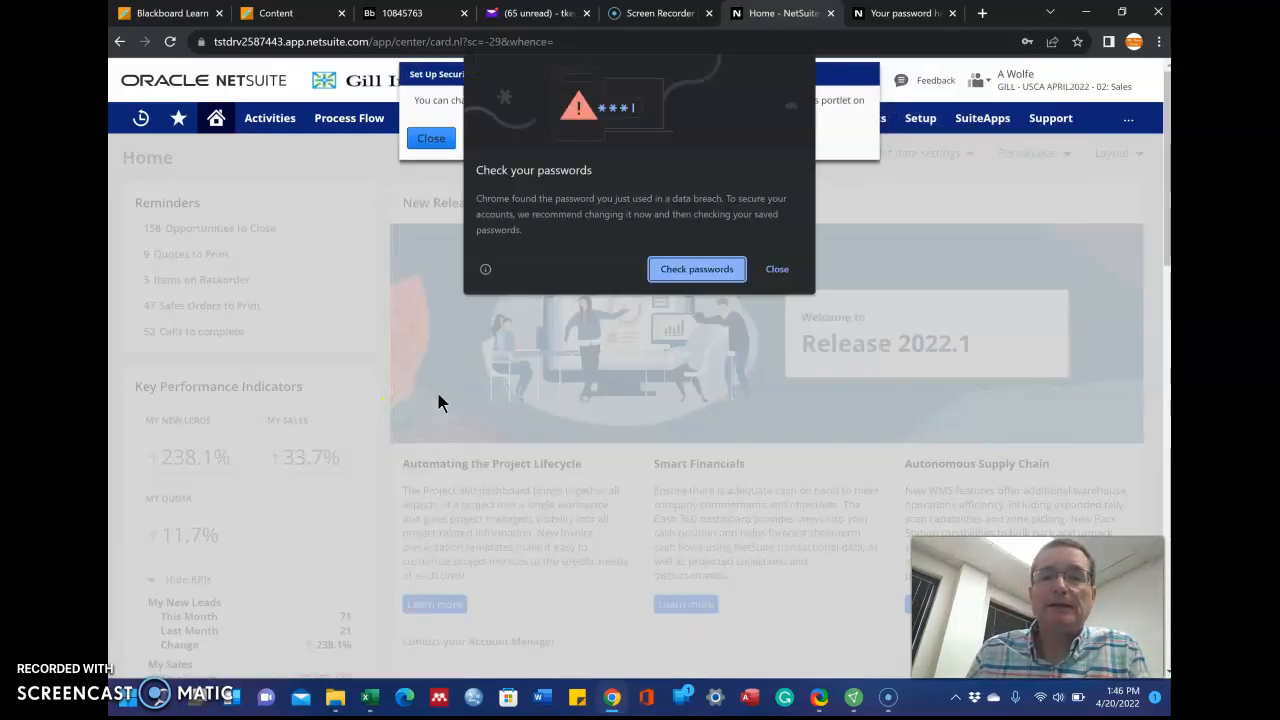
Dismiss Chrome's breached-password and save-password pop-ups and close the confirmation notice
click(719, 58)
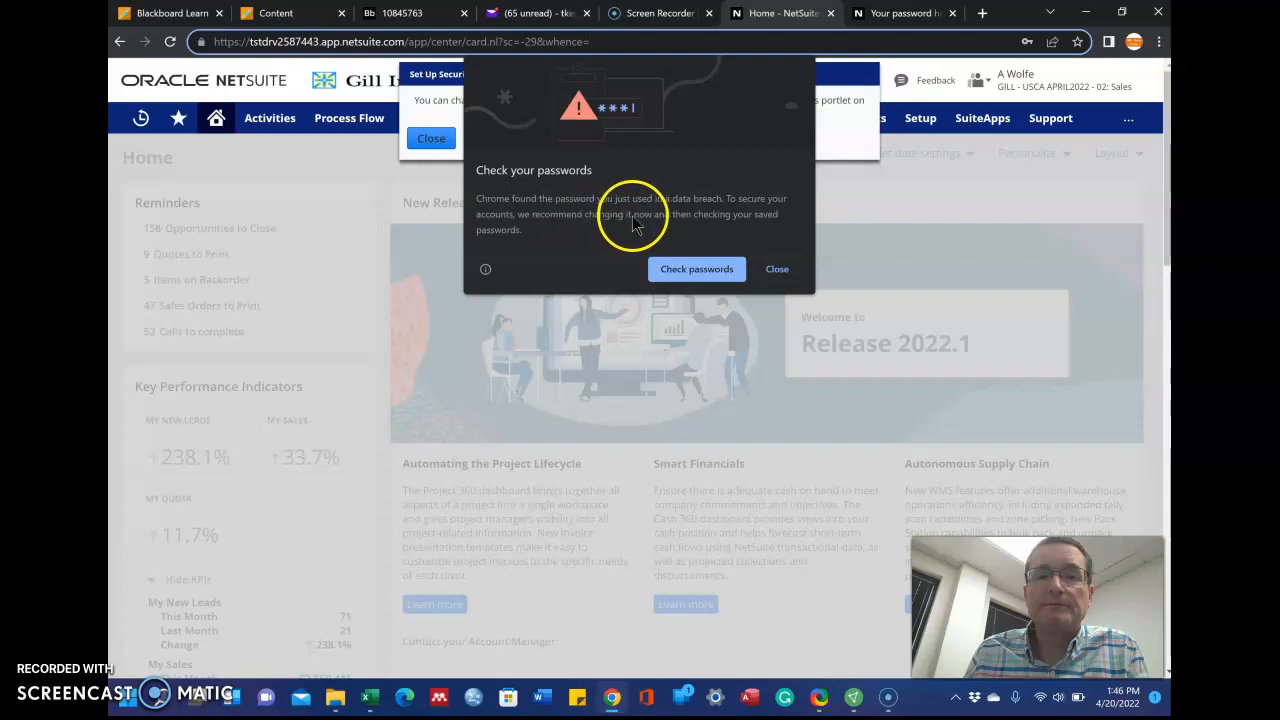
click(776, 272)
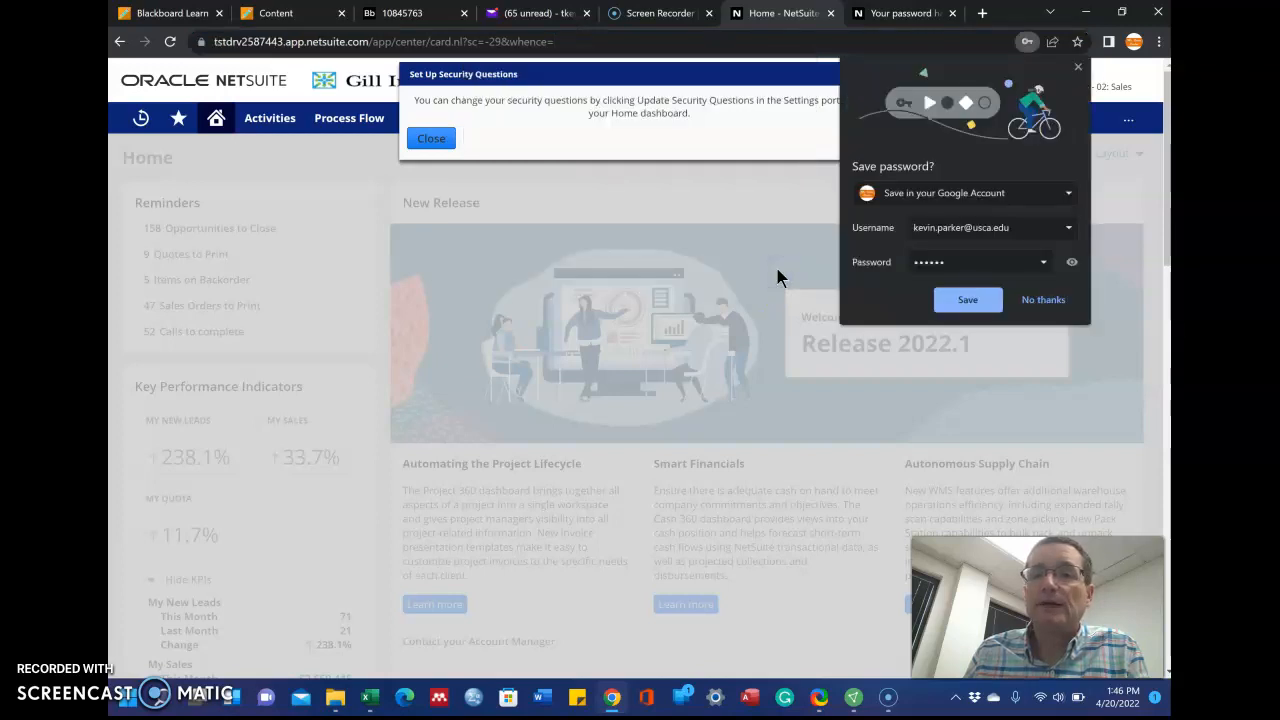
click(1043, 300)
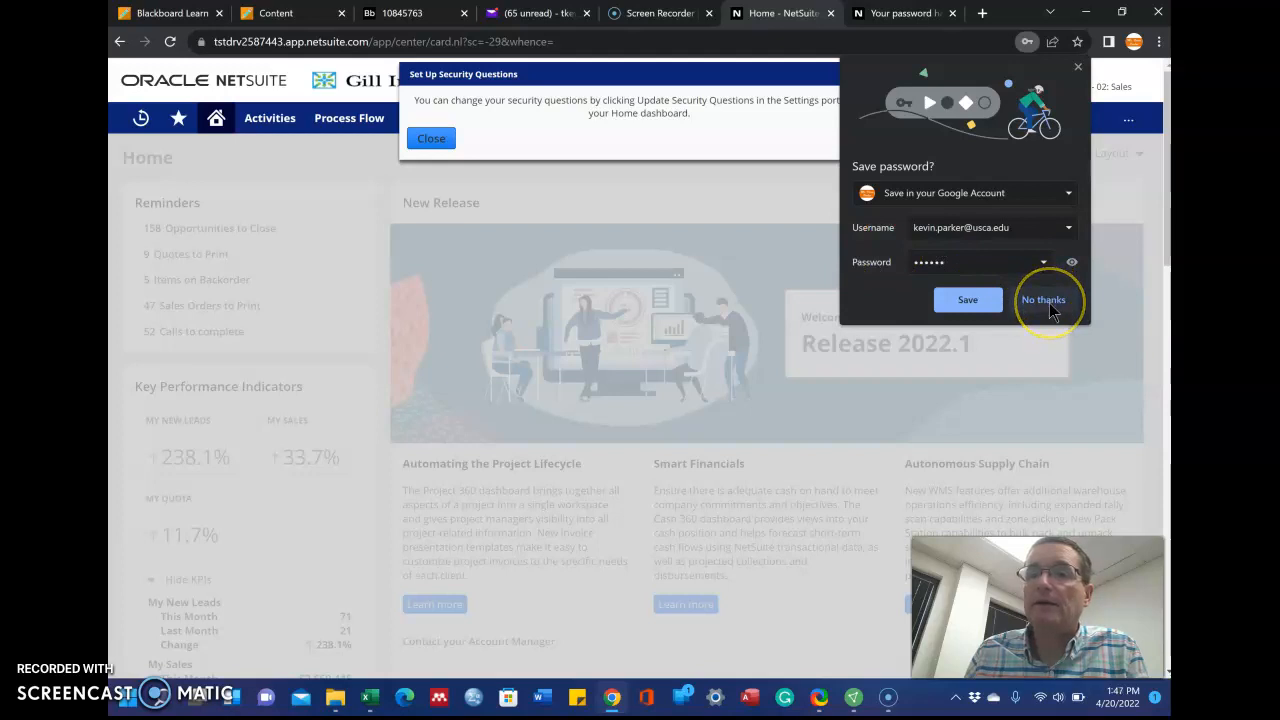
click(430, 145)
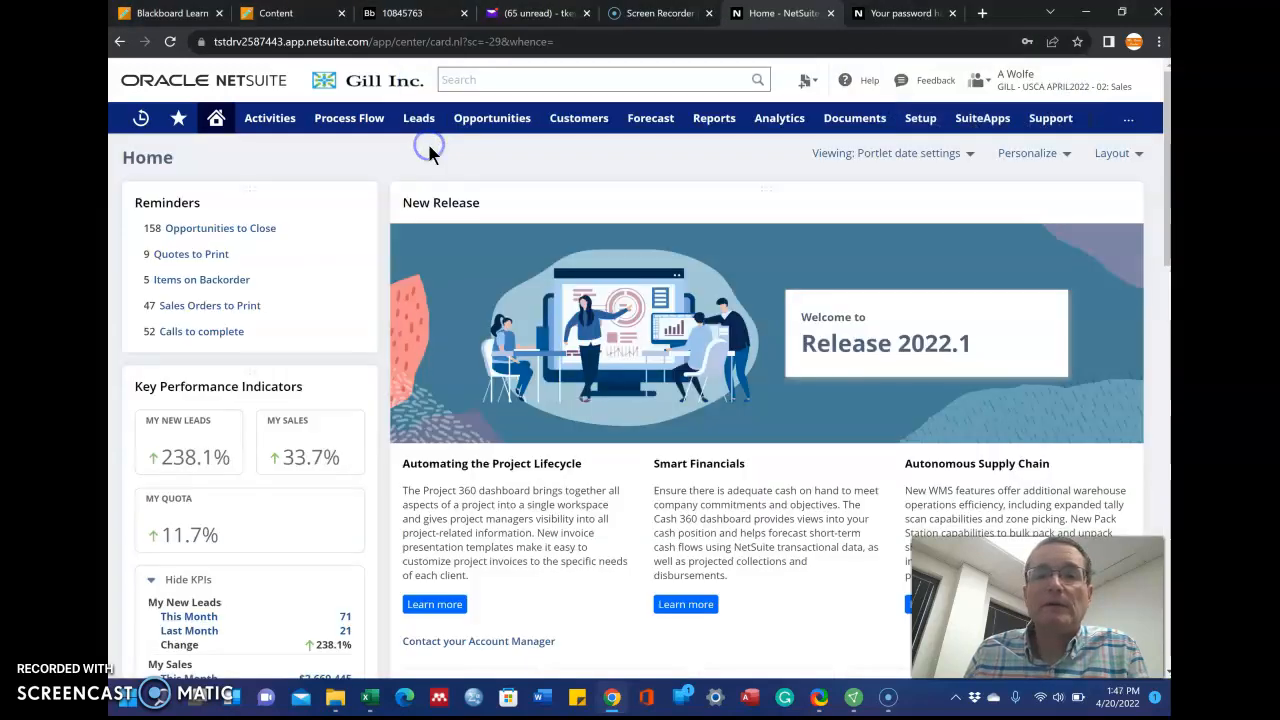
View My Roles to confirm the 02: Sales role, then switch to the Blackboard assignment
click(1055, 80)
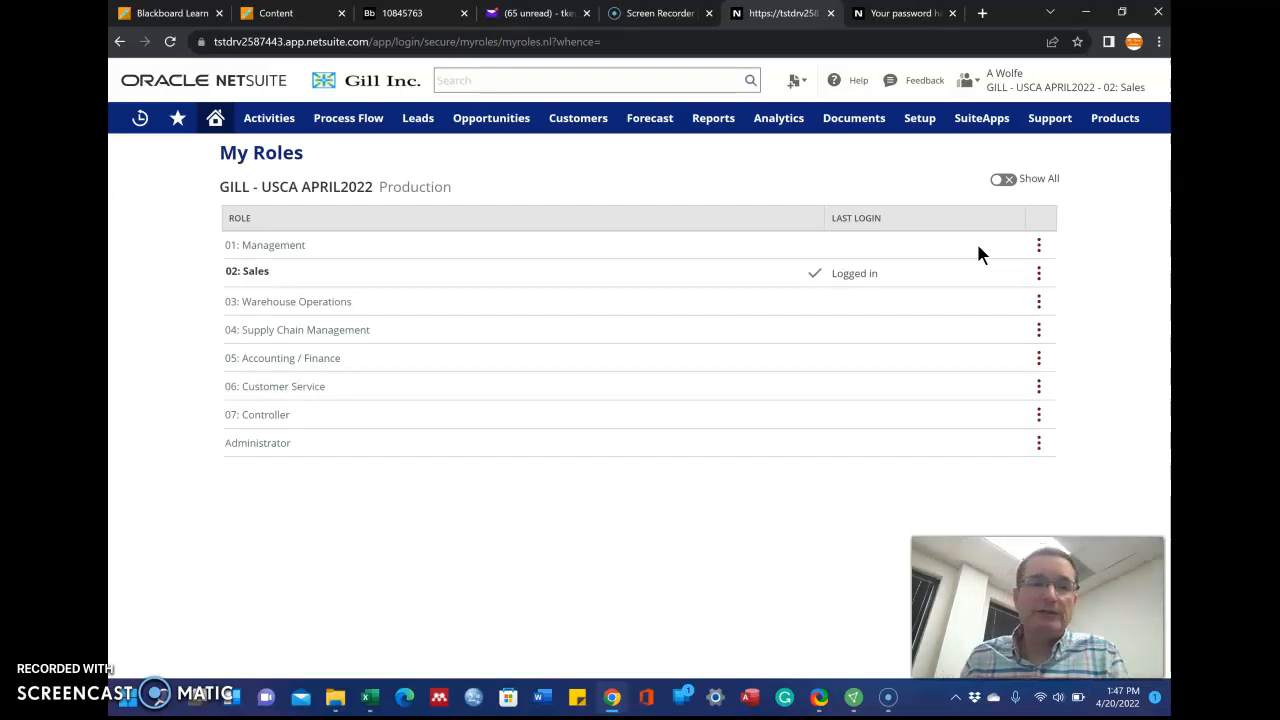
click(255, 271)
click(849, 273)
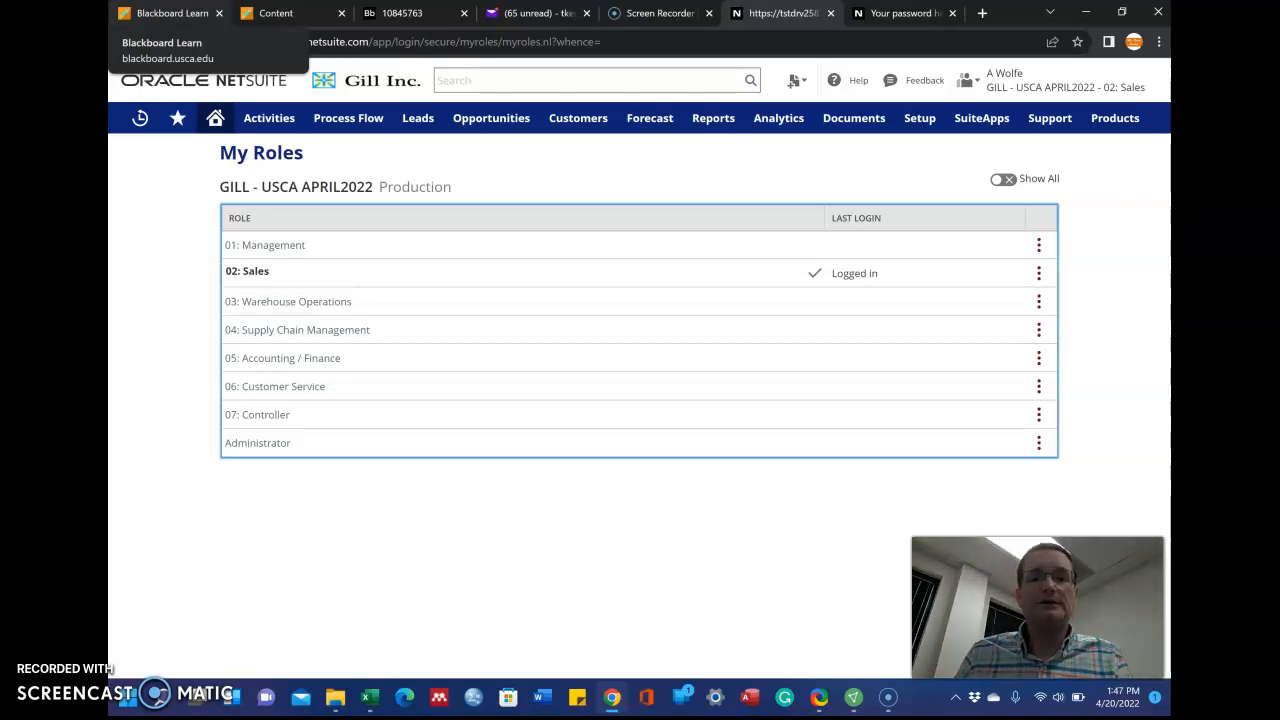
click(277, 13)
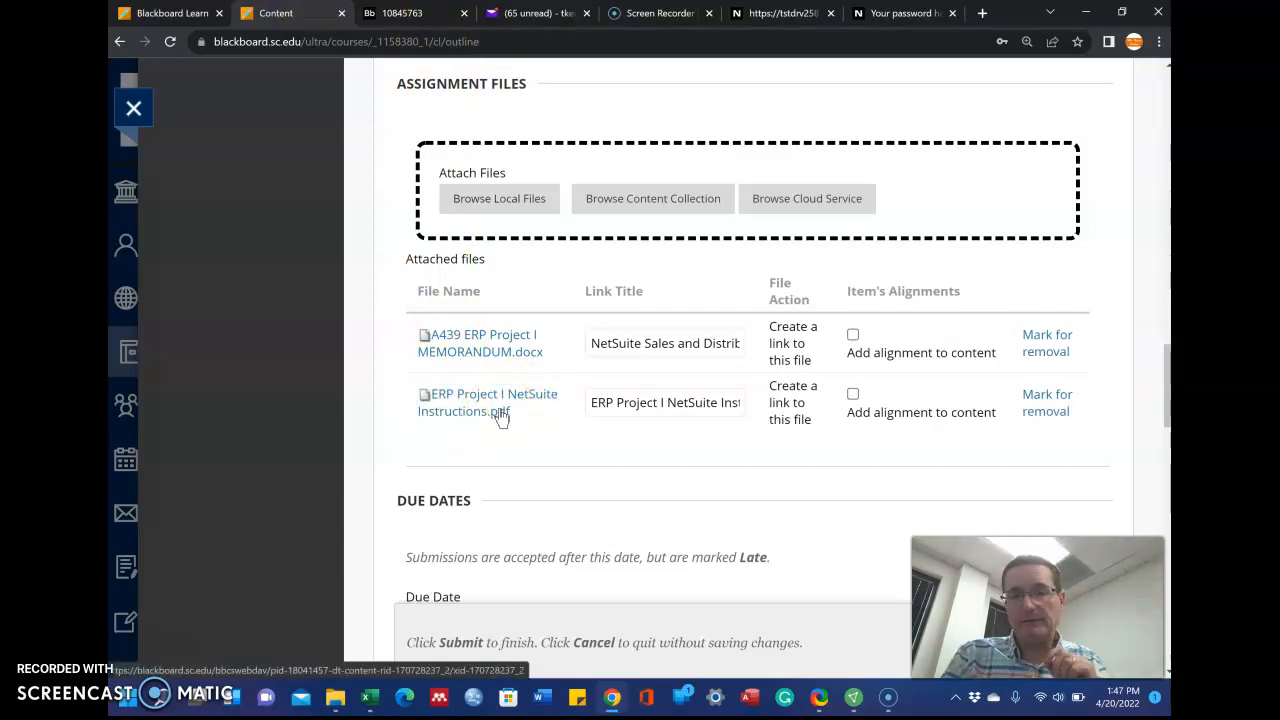
Return from Blackboard to the NetSuite My Roles page showing 02: Sales
click(886, 20)
click(761, 22)
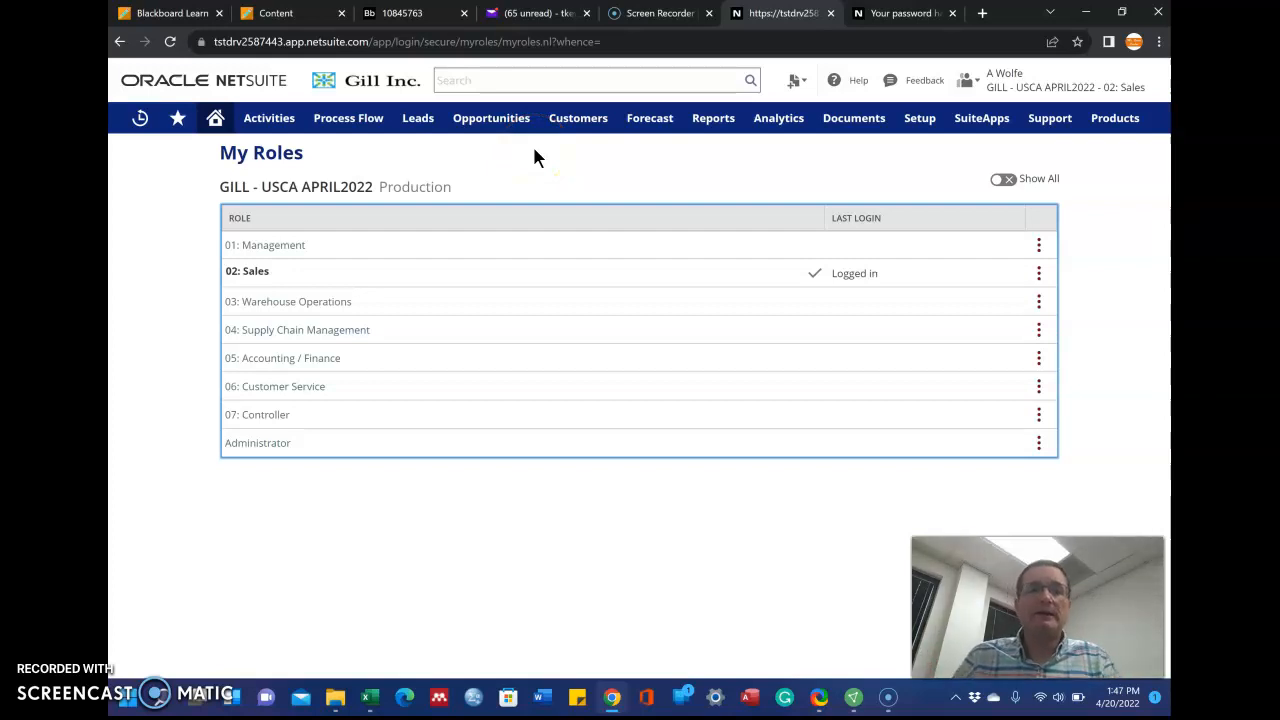
Open a blank sales order form via Transactions > Sales Orders > New
mouse_move(500, 120)
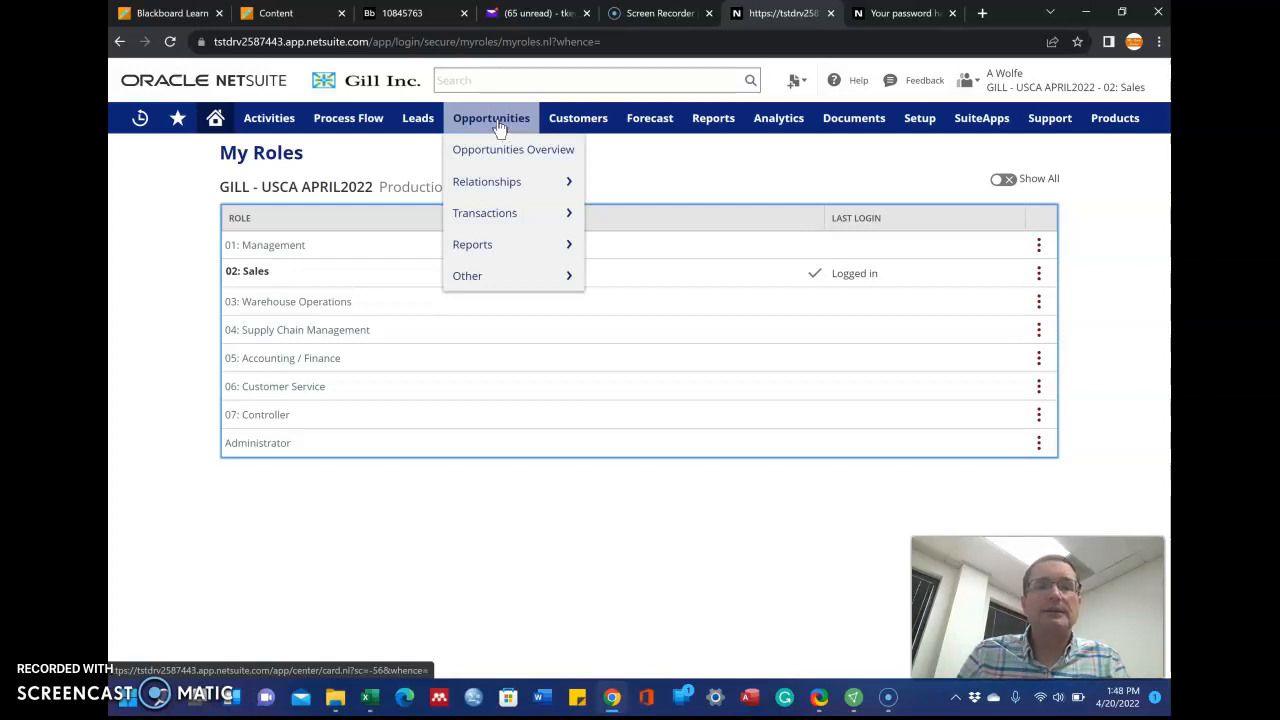
click(502, 215)
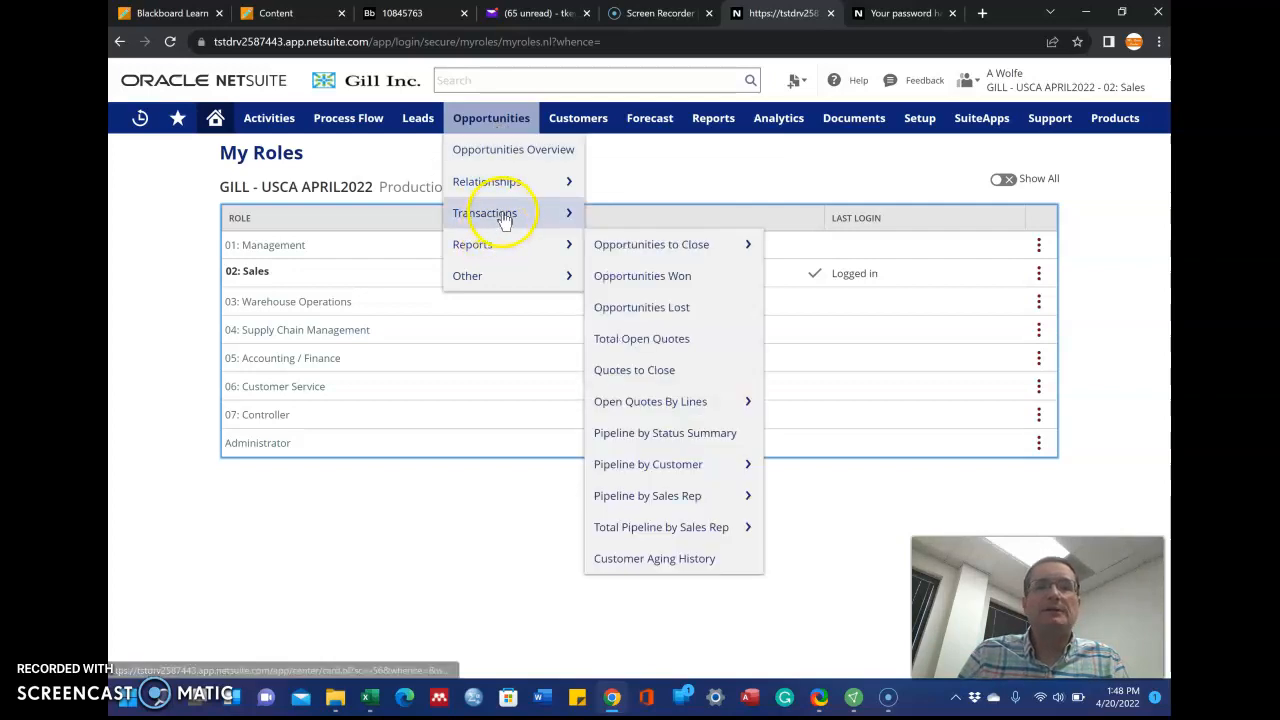
mouse_move(610, 275)
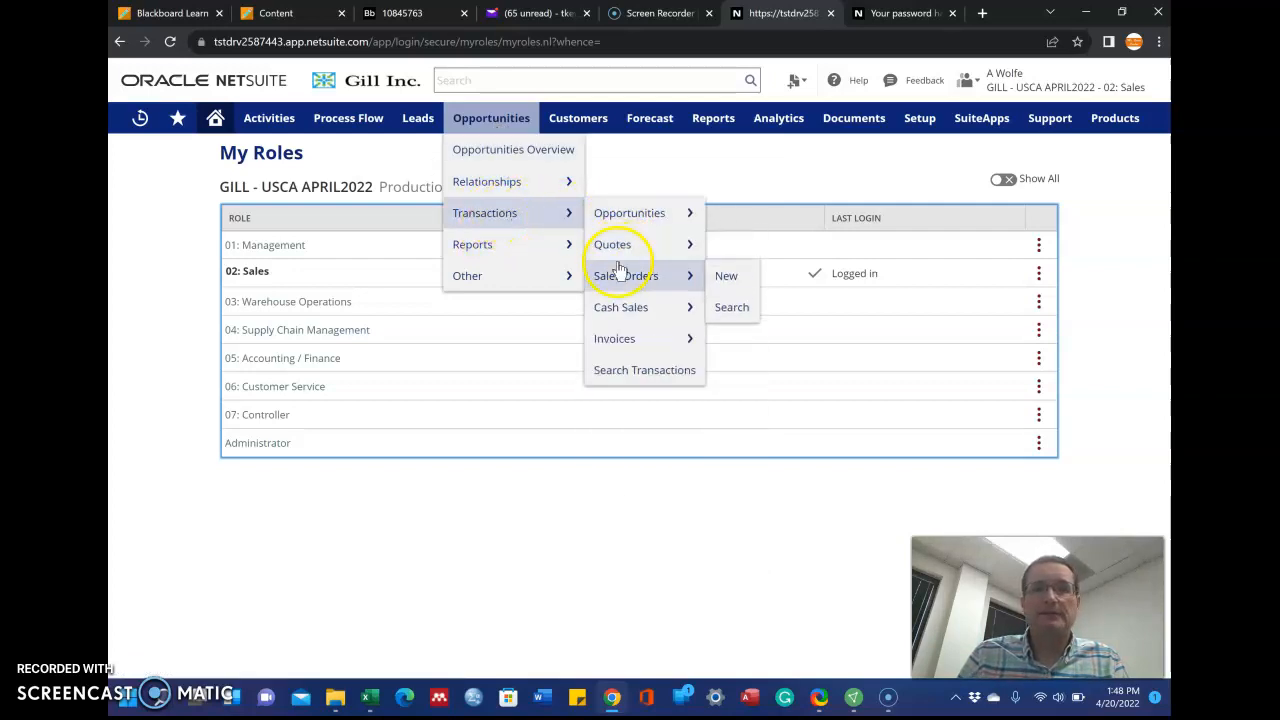
click(717, 280)
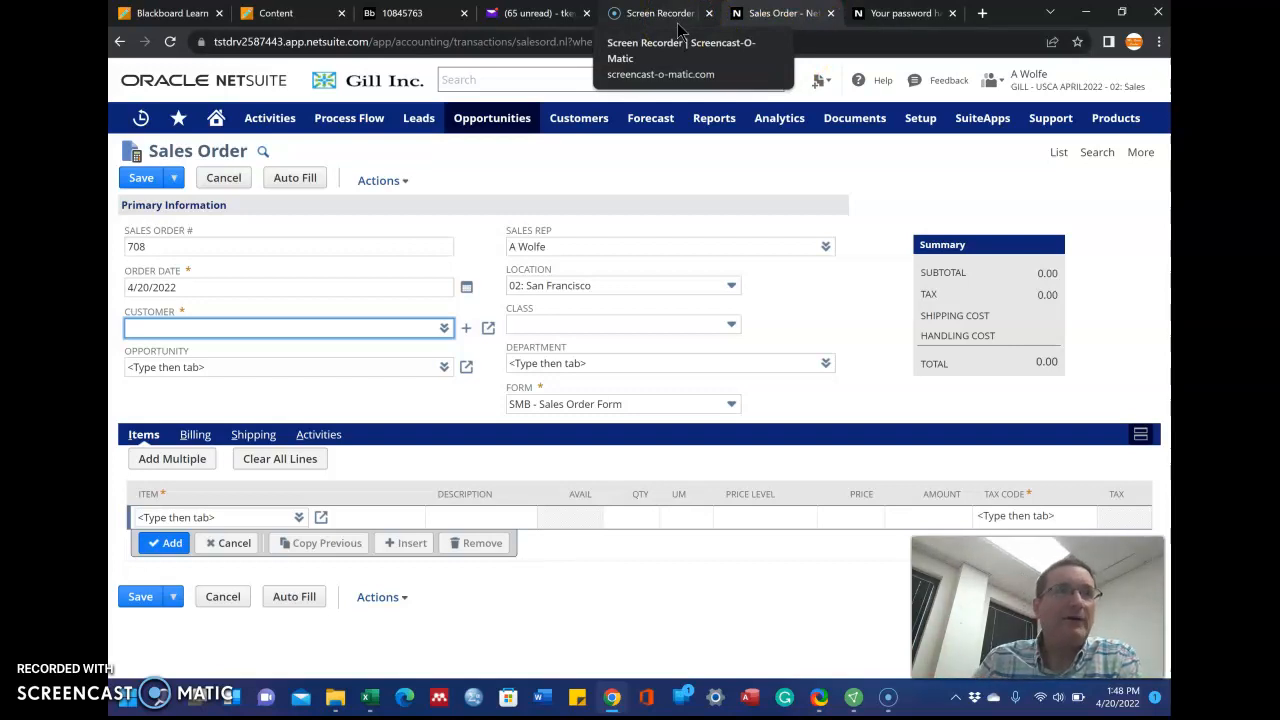
Replace the order date 4/20/2022 with 9/25/2022 and move to the Customer field
click(145, 287)
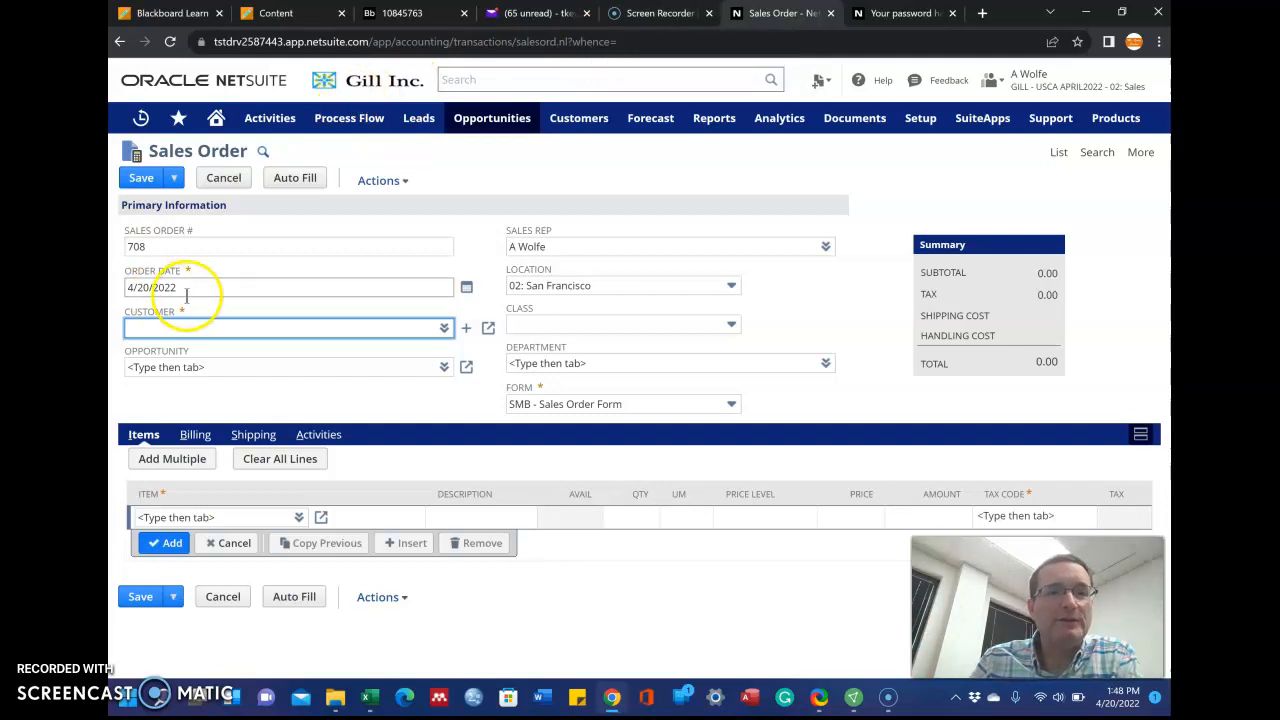
key(BackSpace)
key(BackSpace)
key(BackSpace)
key(BackSpace)
key(BackSpace)
key(BackSpace)
key(BackSpace)
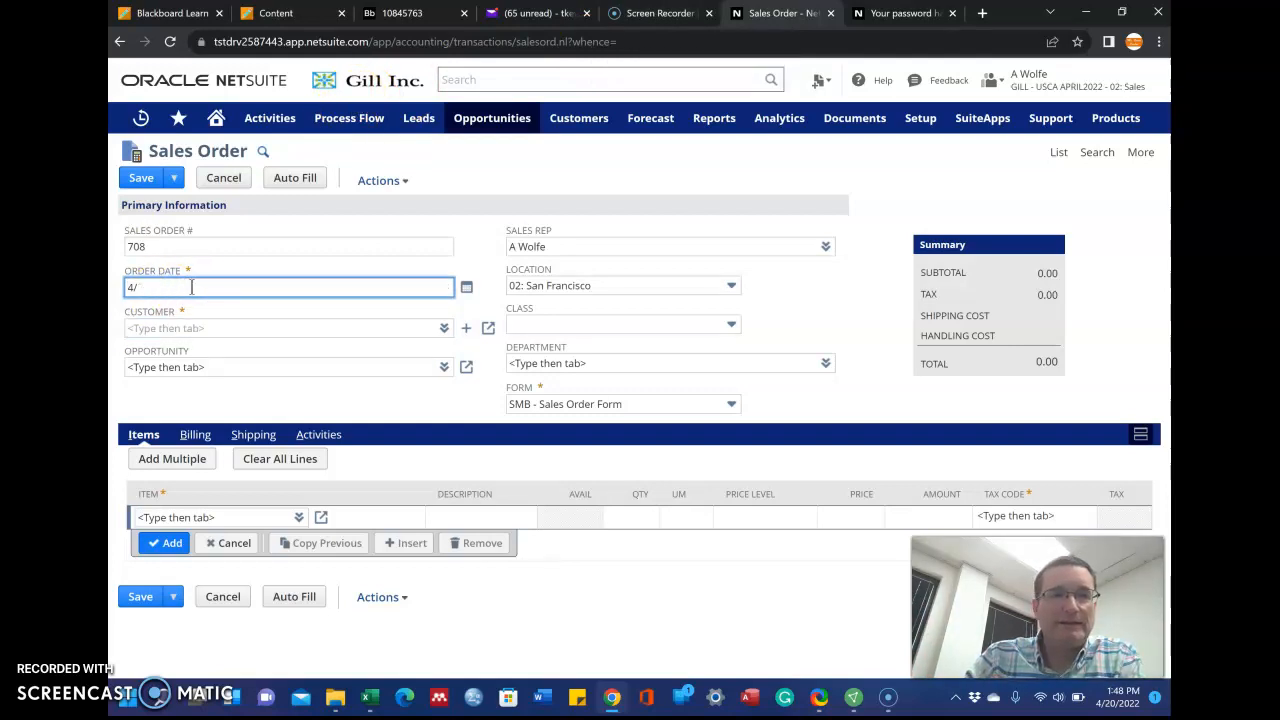
text(0)
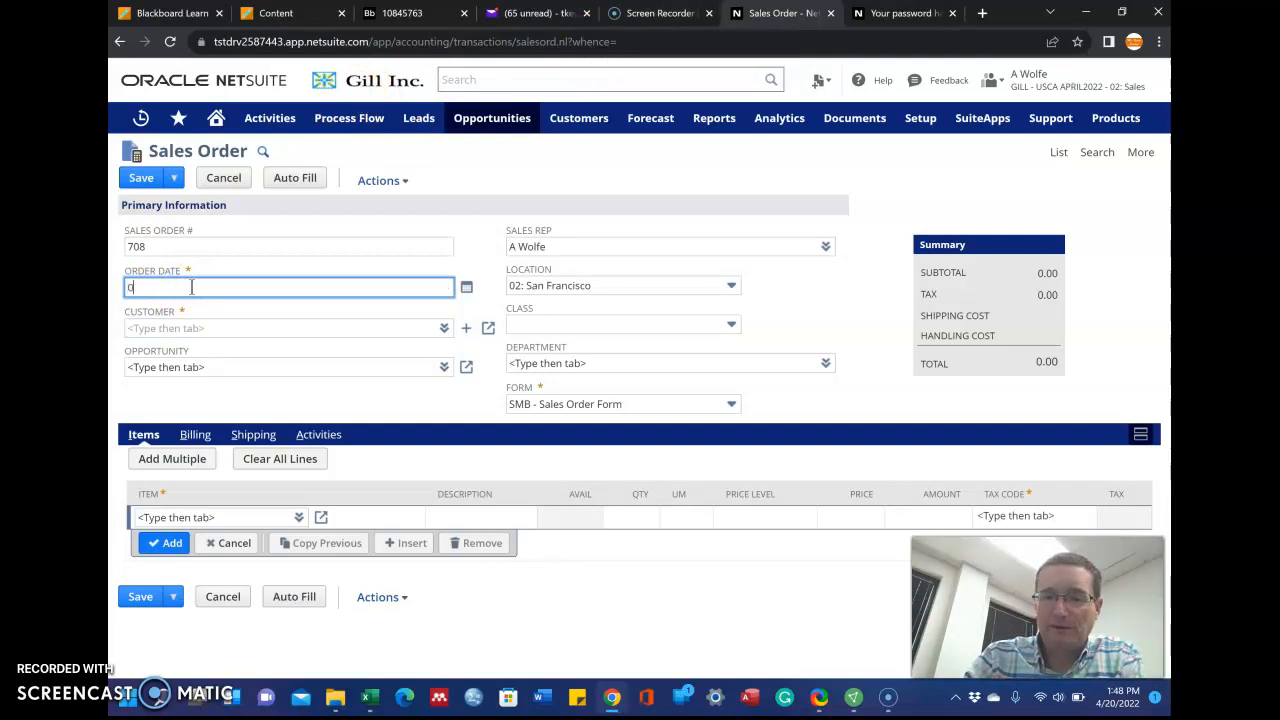
text(9/26)
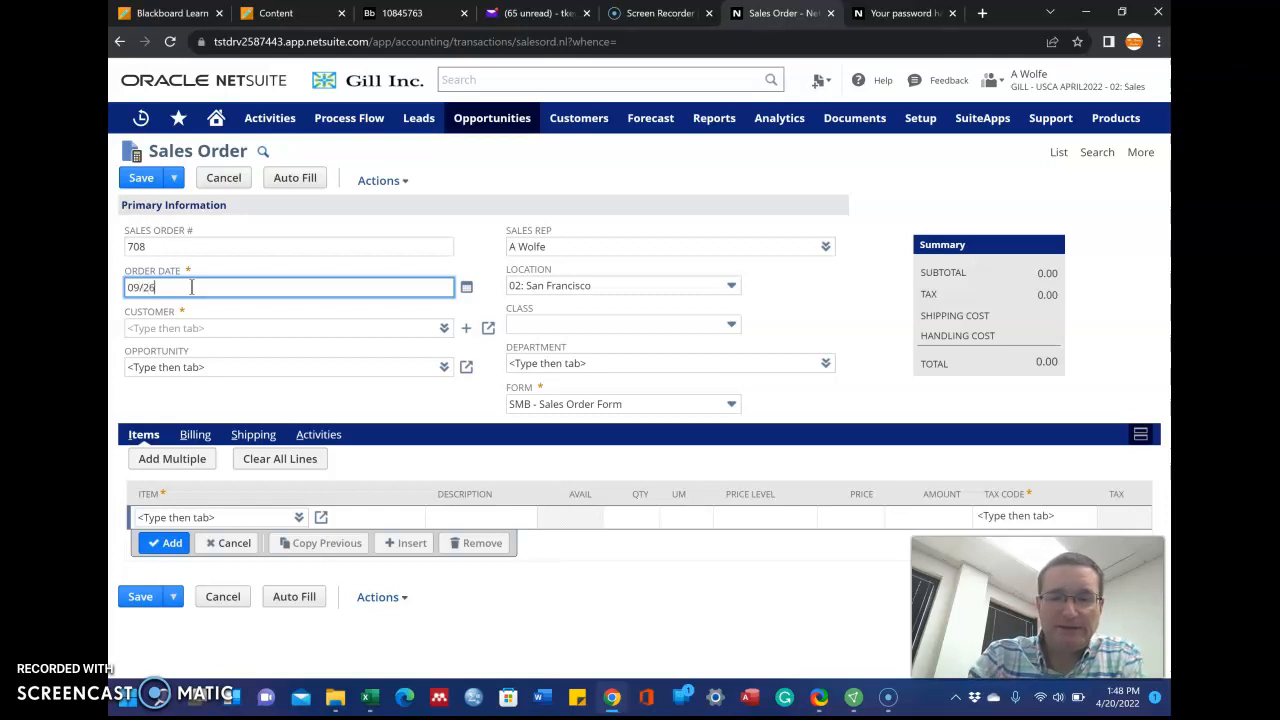
text(/20)
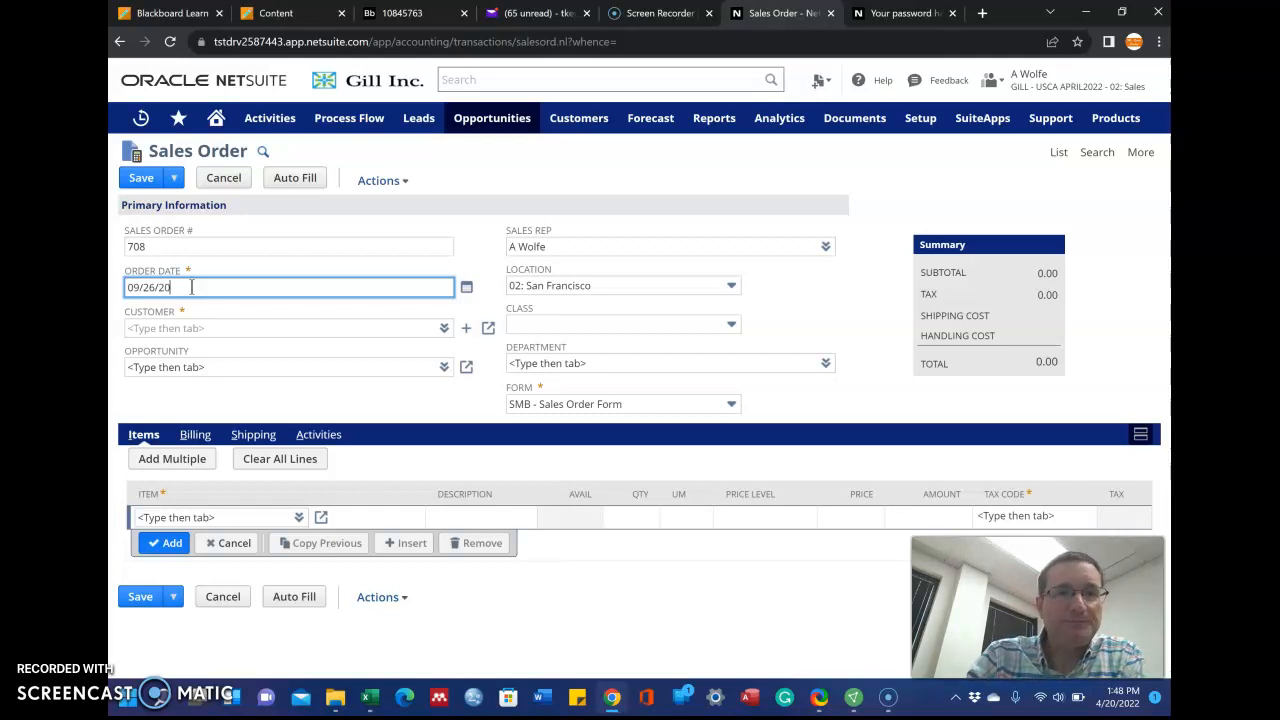
text(2018)
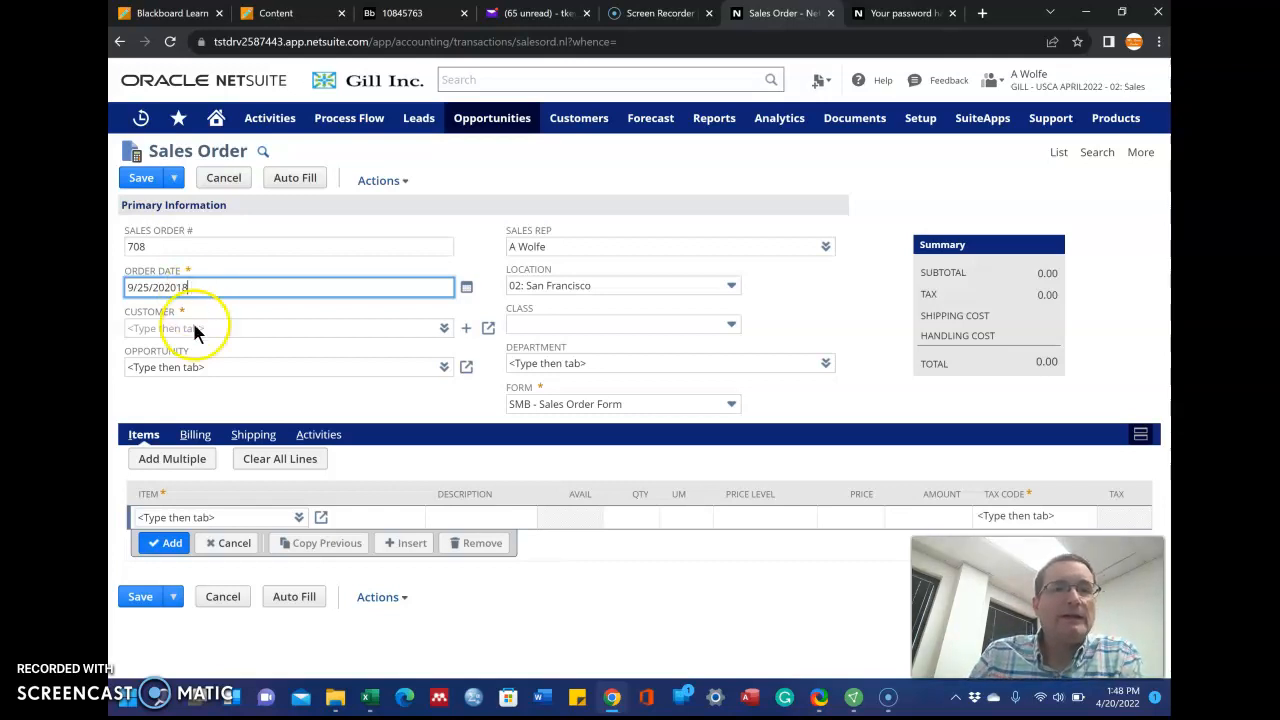
click(192, 333)
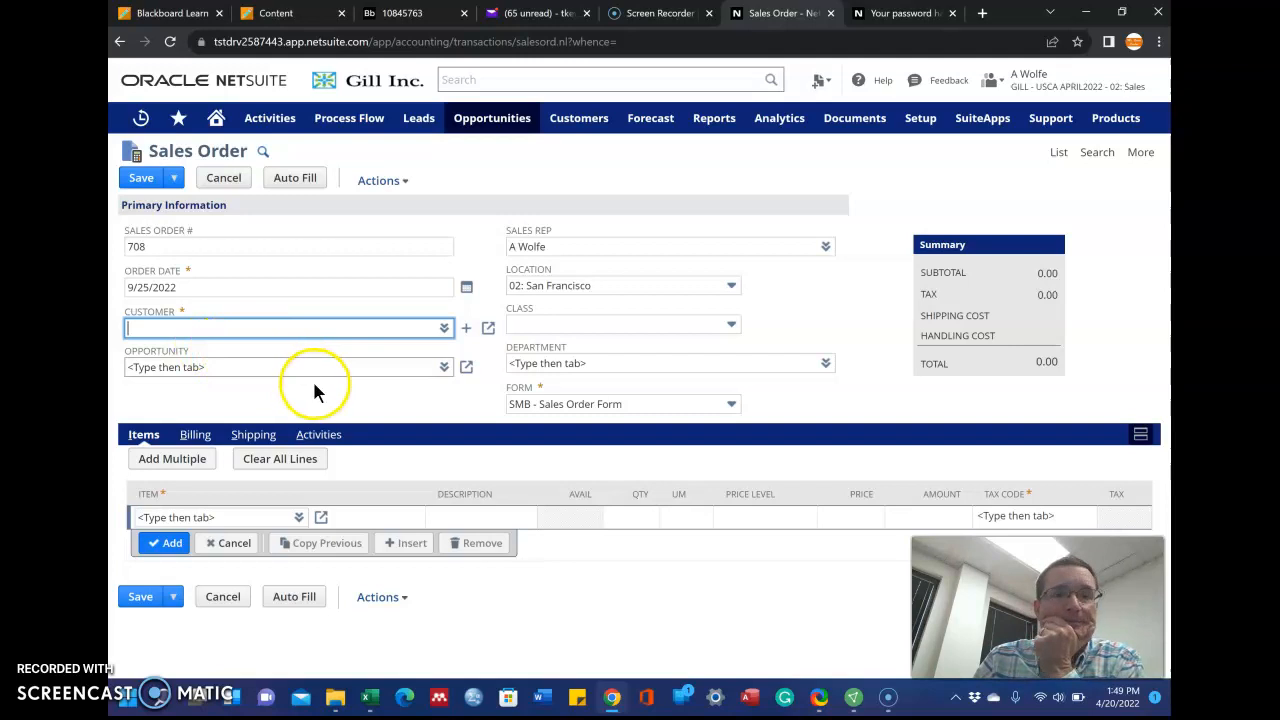
click(443, 328)
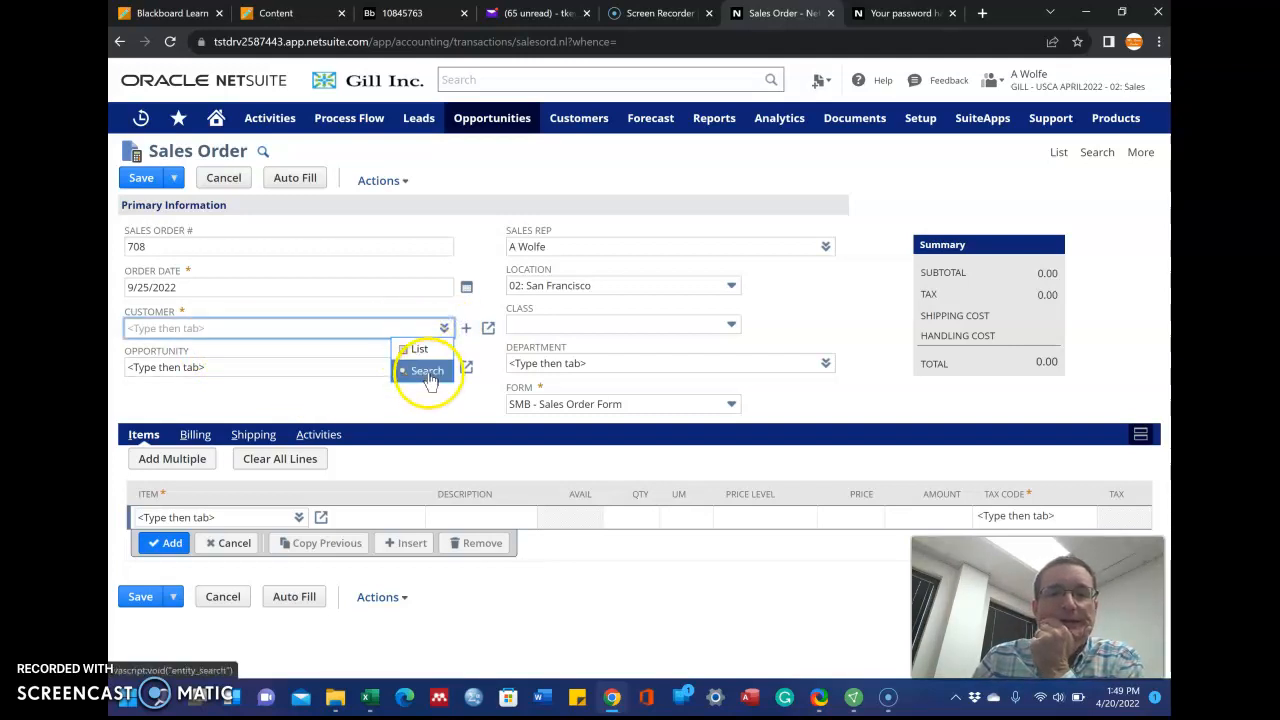
click(427, 357)
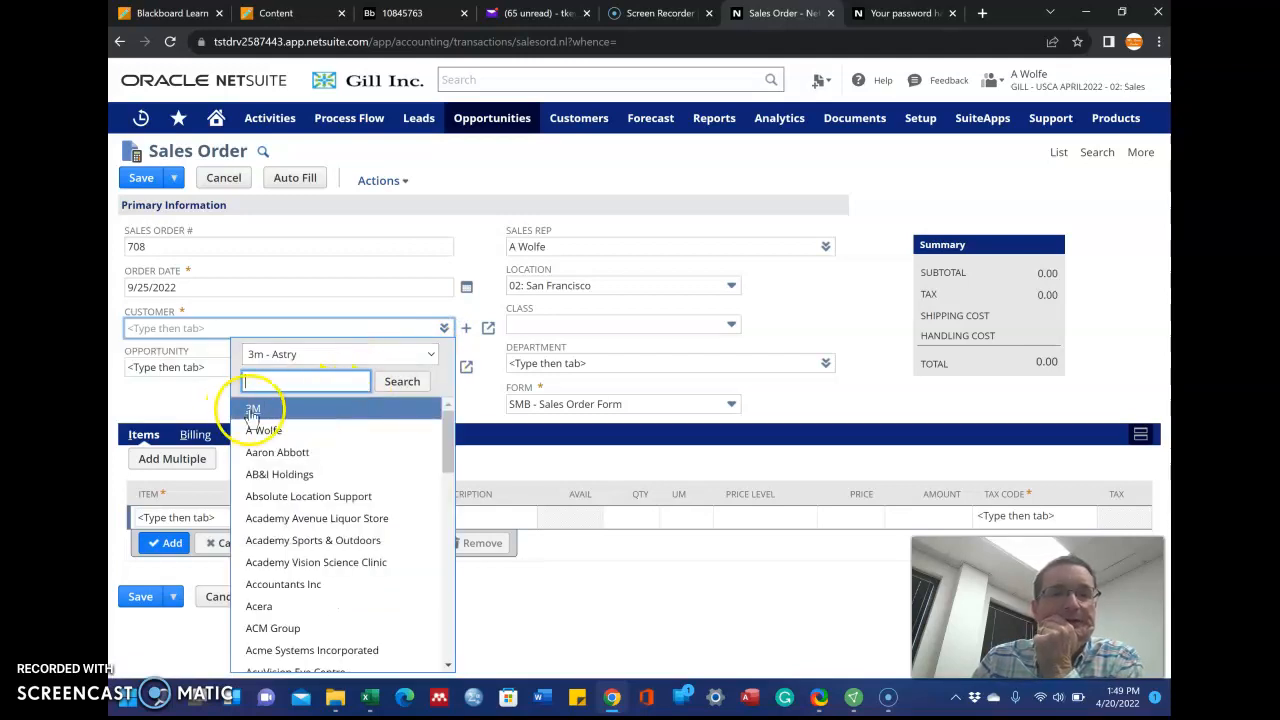
click(253, 411)
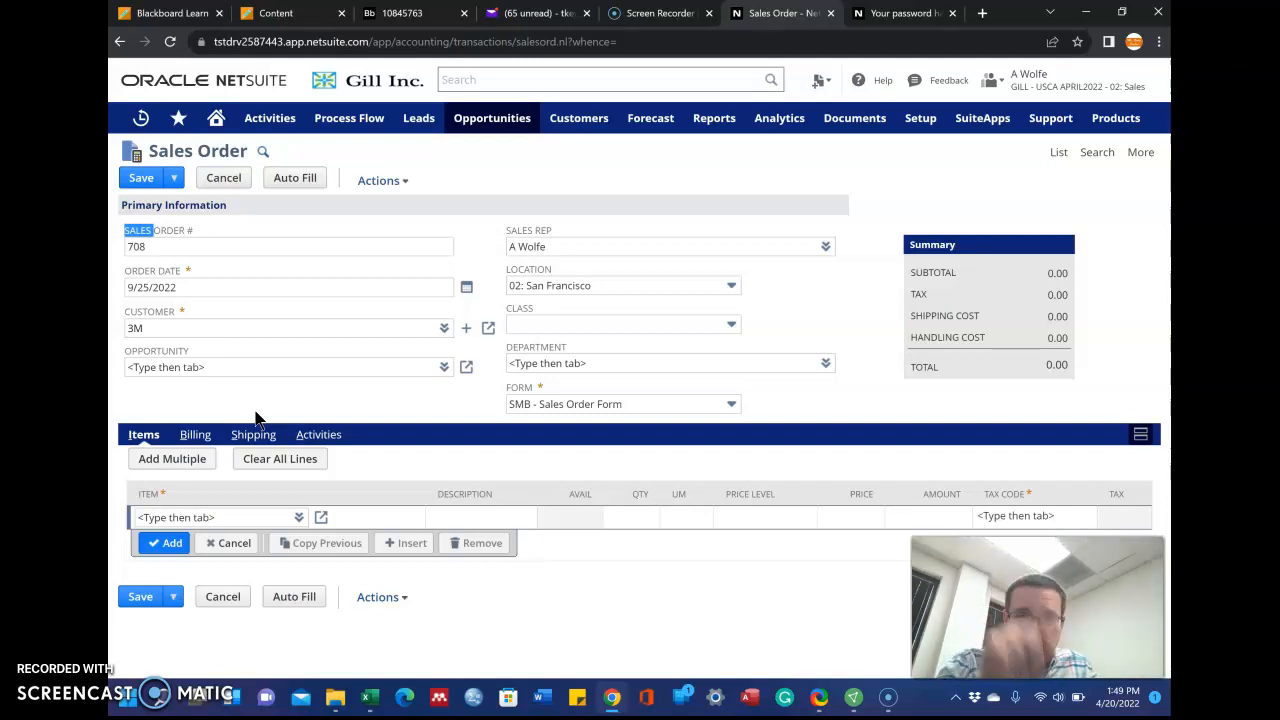
click(444, 328)
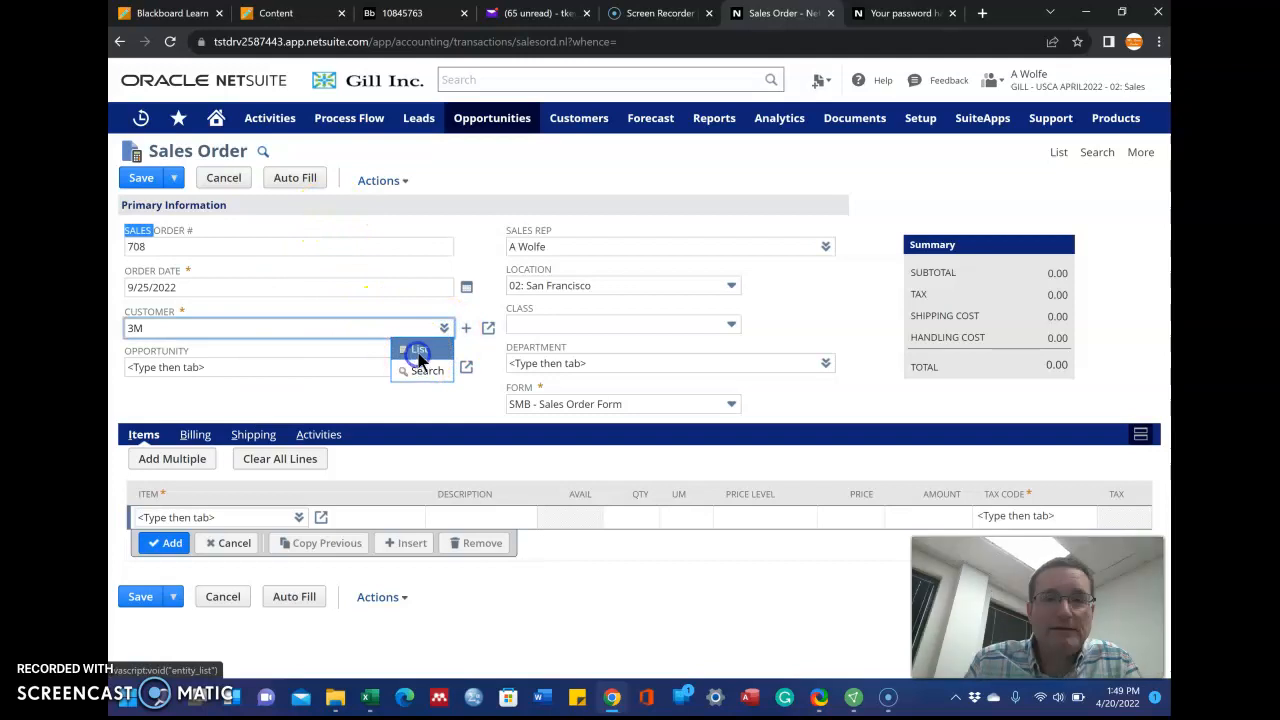
click(418, 352)
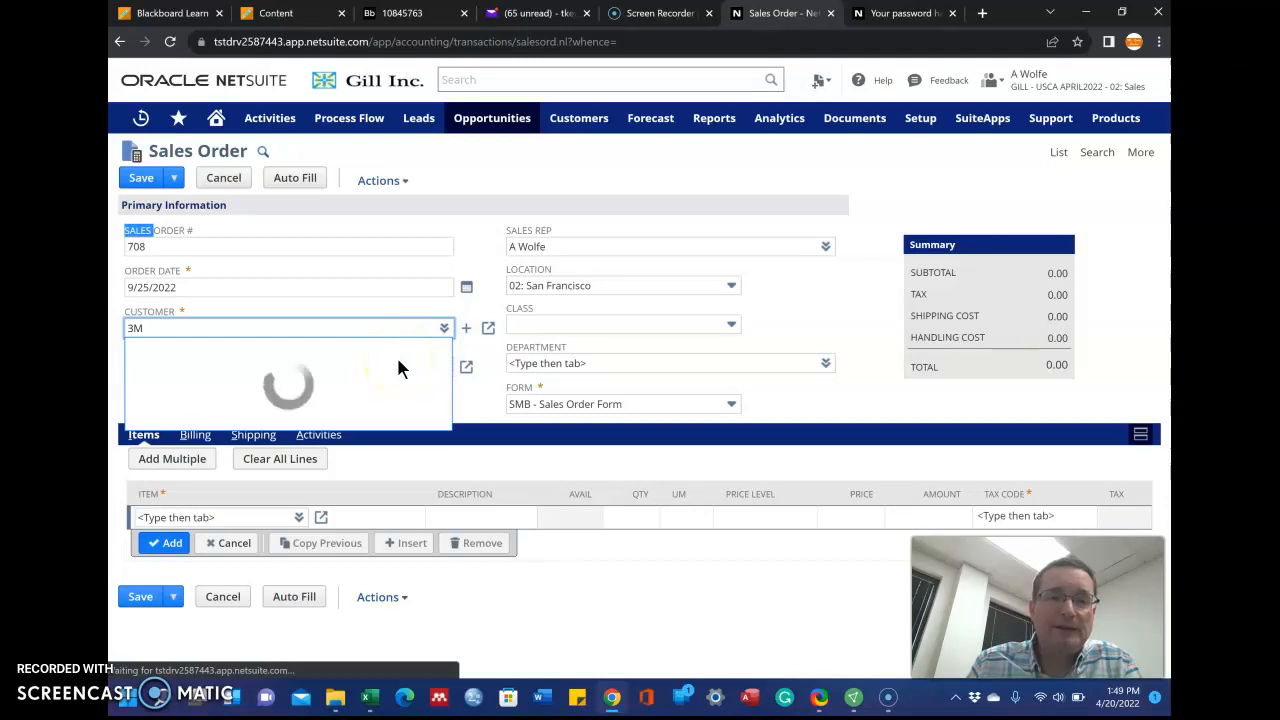
mouse_move(447, 440)
mouse_down()
mouse_move(449, 543)
mouse_move(447, 420)
mouse_up()
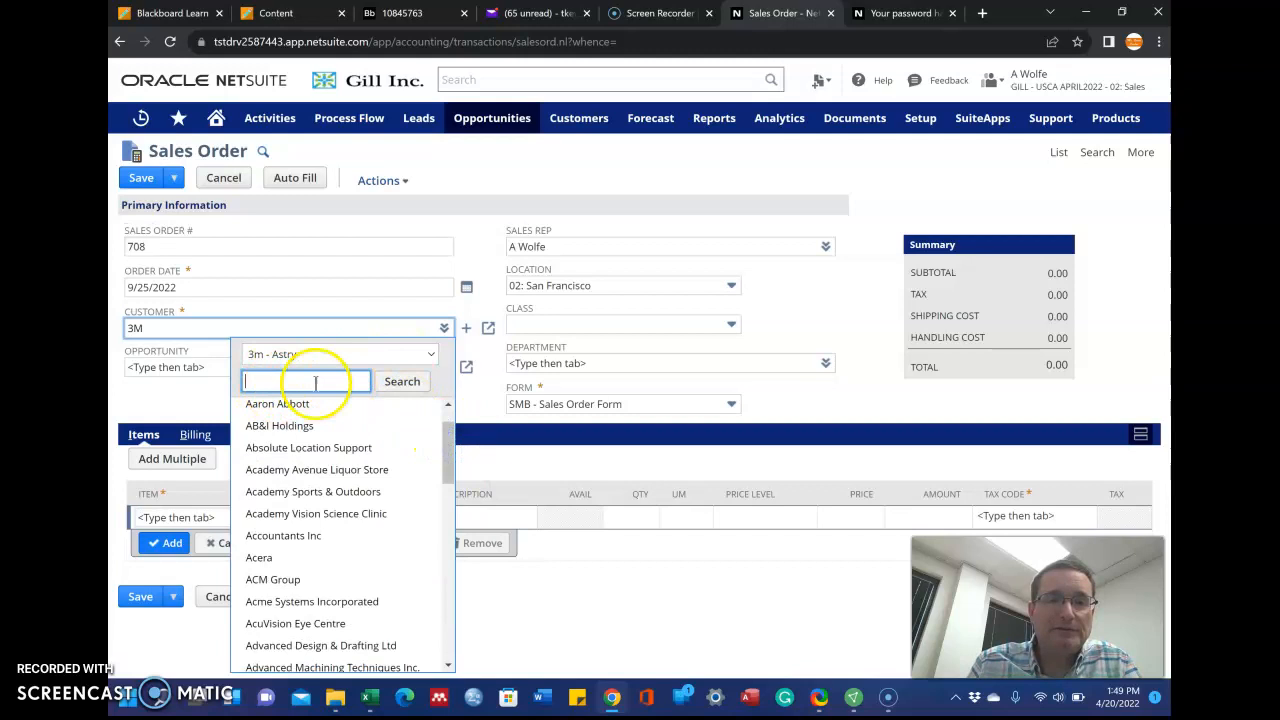
click(364, 307)
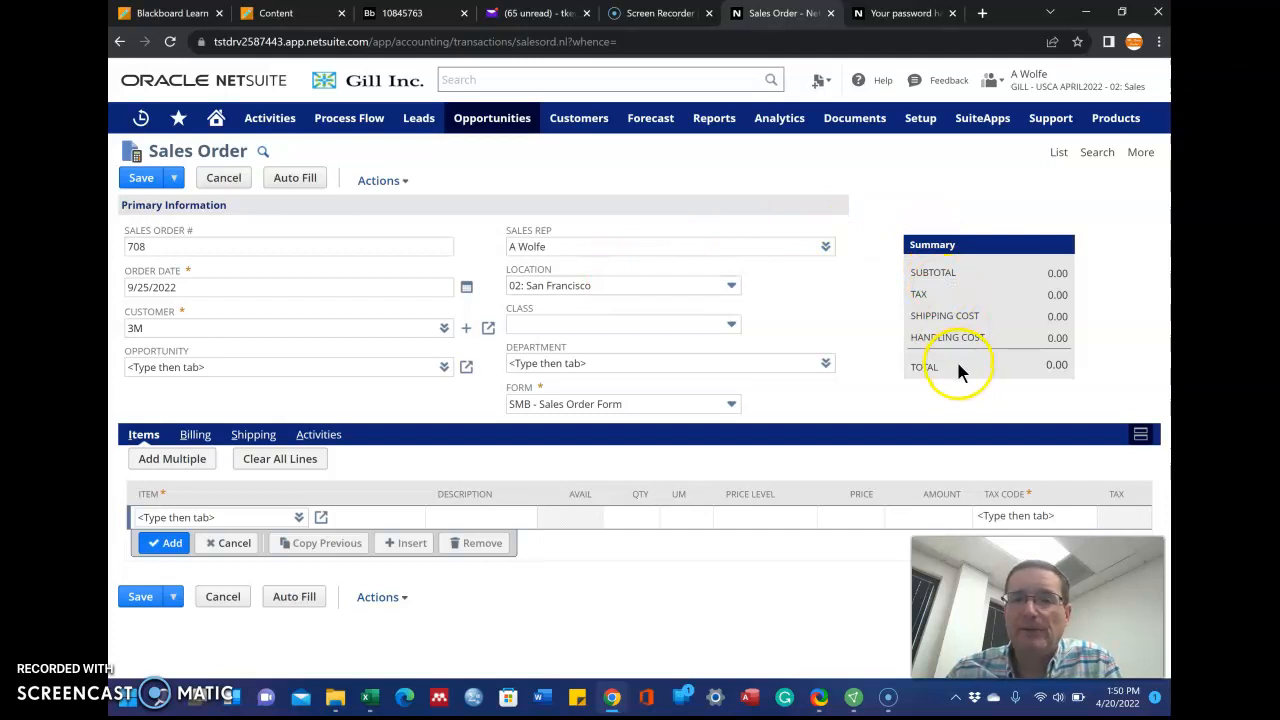
Find and select Oxbow Shirt-A-S on the first Items line, correcting the item name's spelling
click(201, 517)
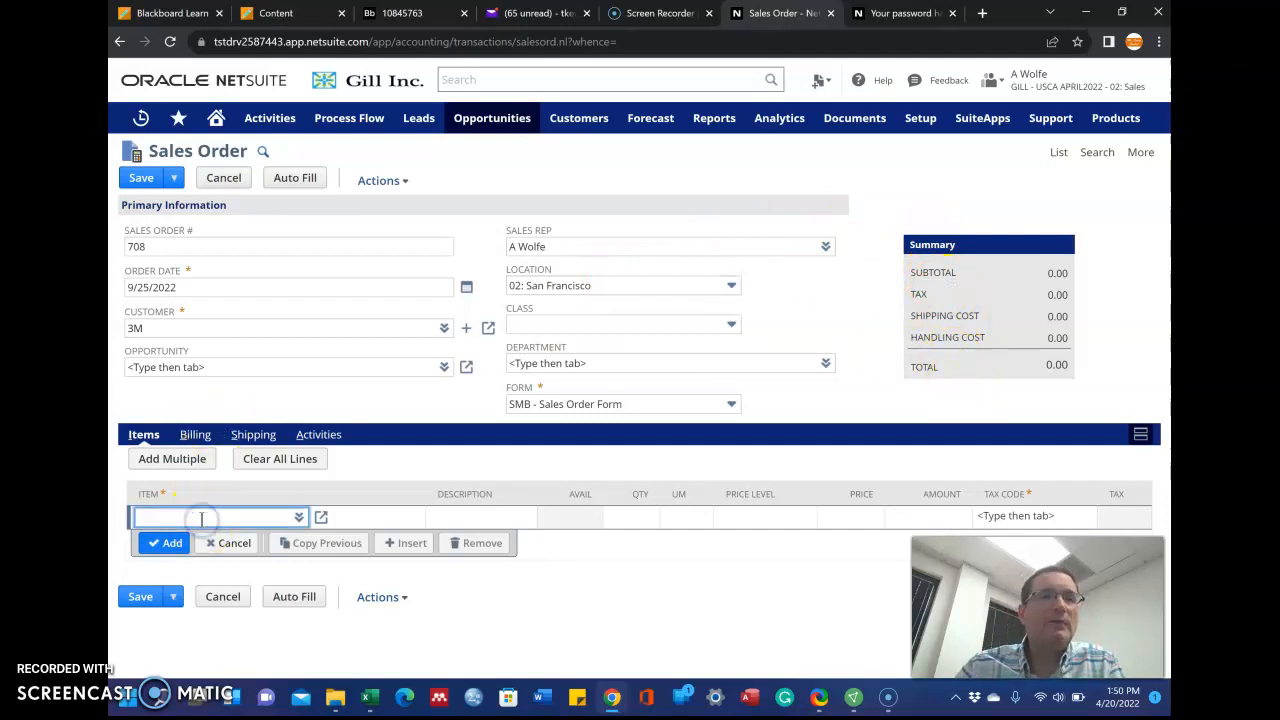
text(a)
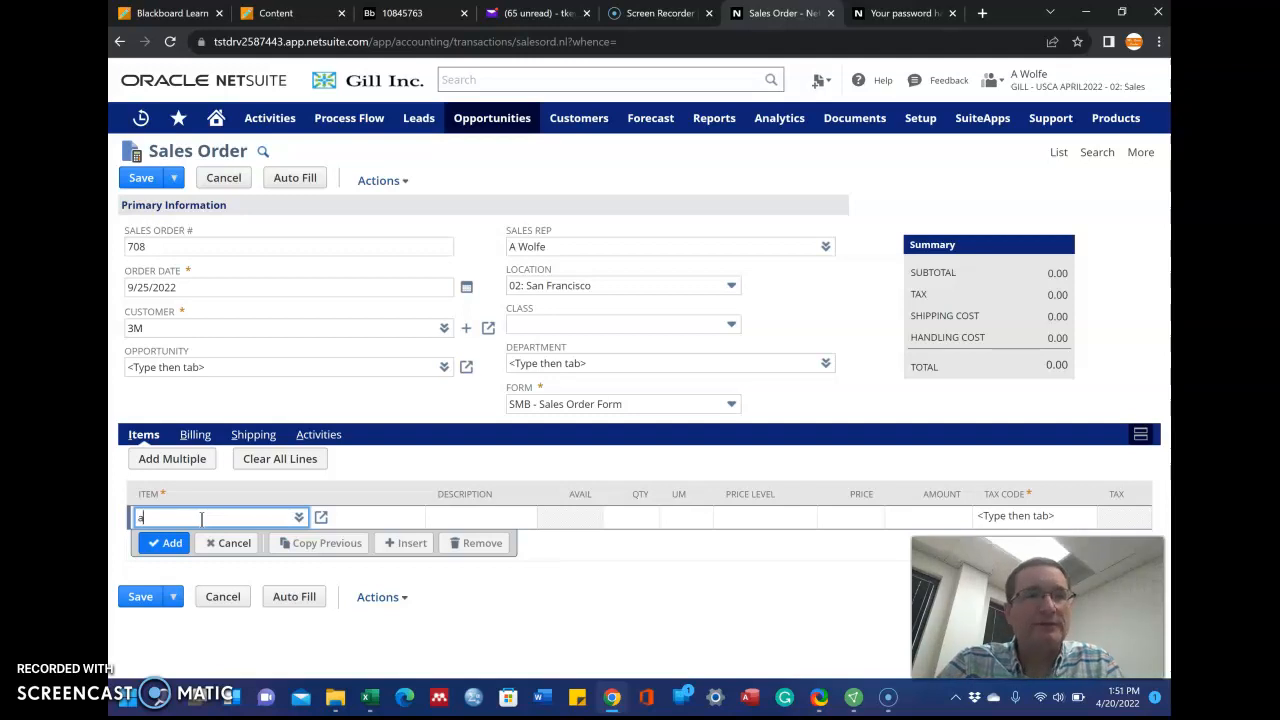
text(pparel :)
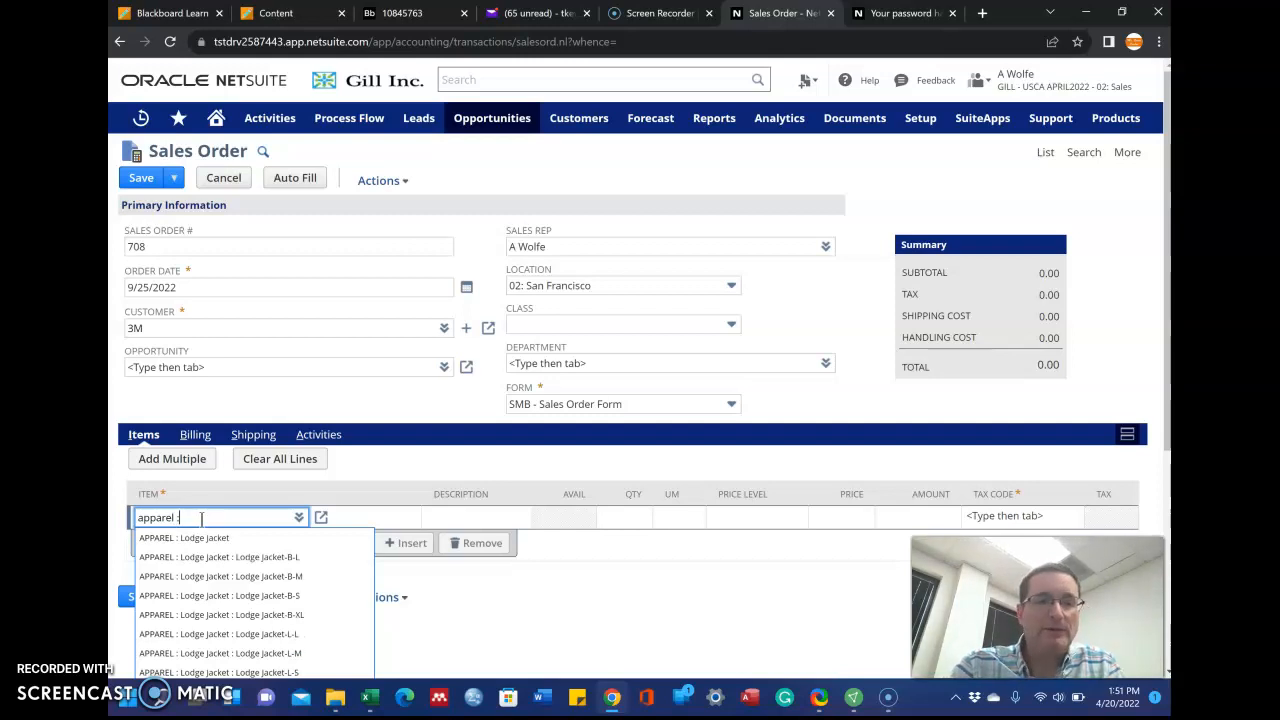
text(Old)
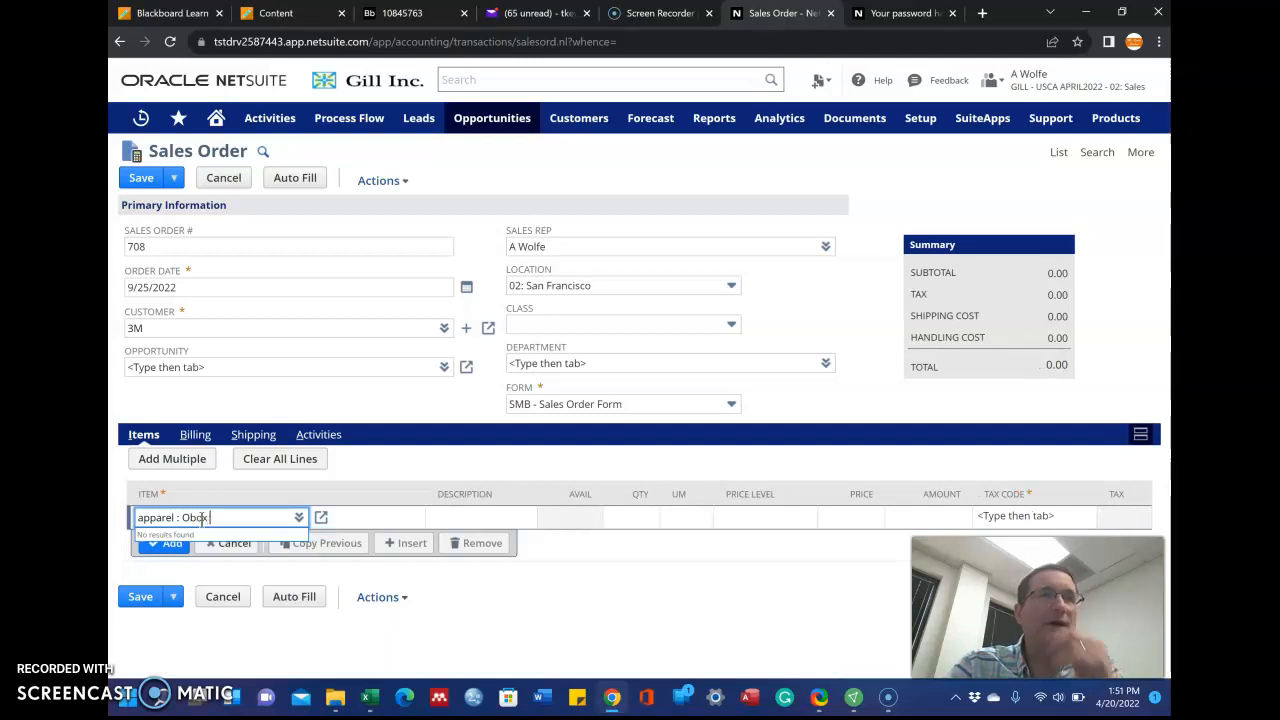
text( Shirt :)
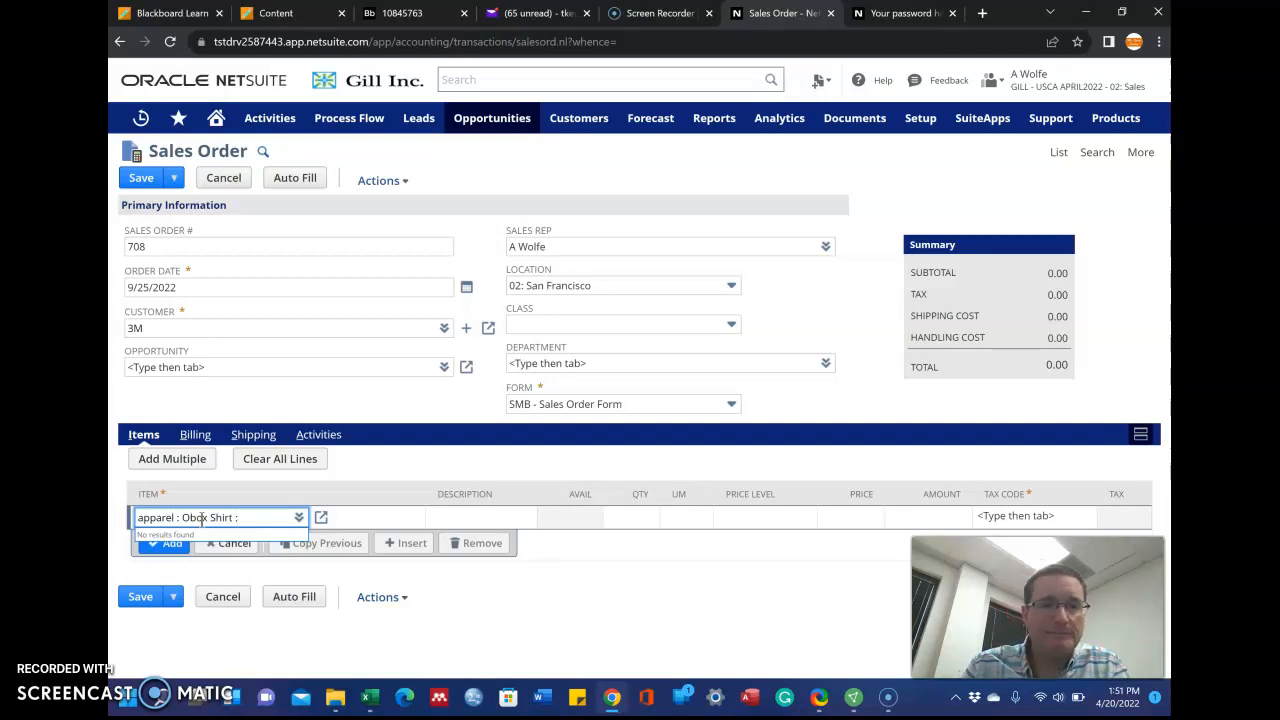
click(200, 514)
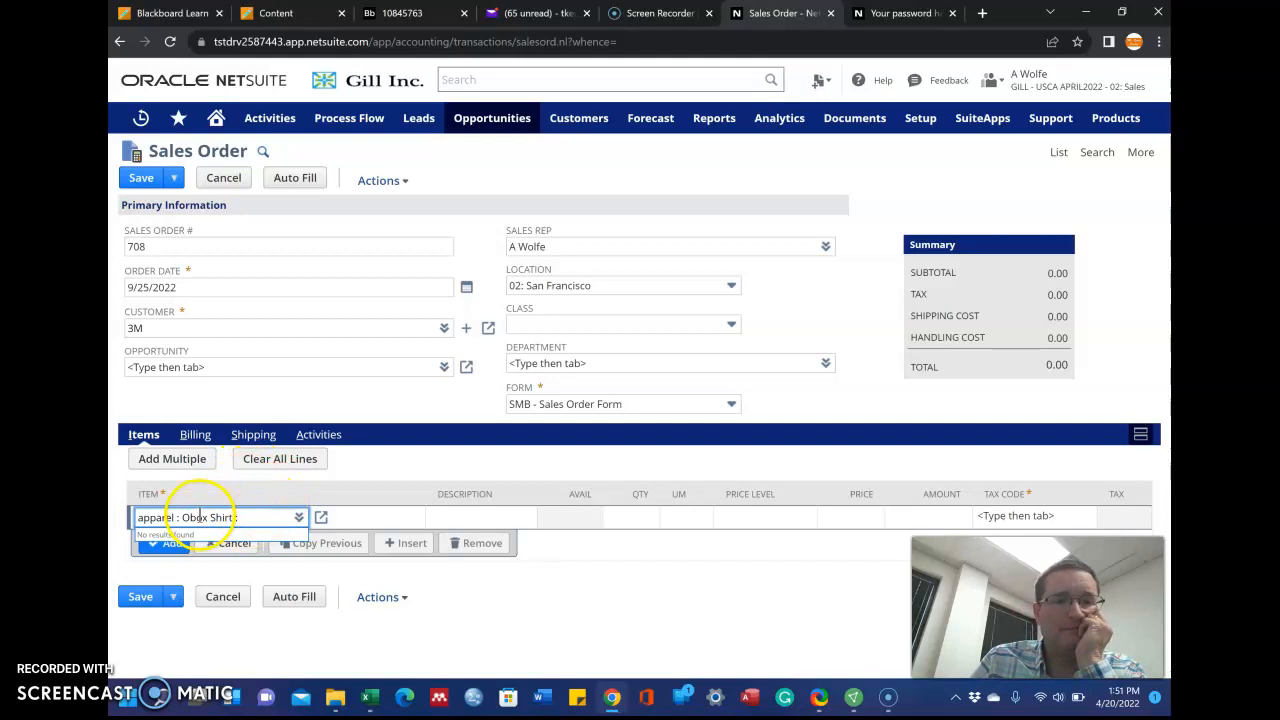
click(343, 400)
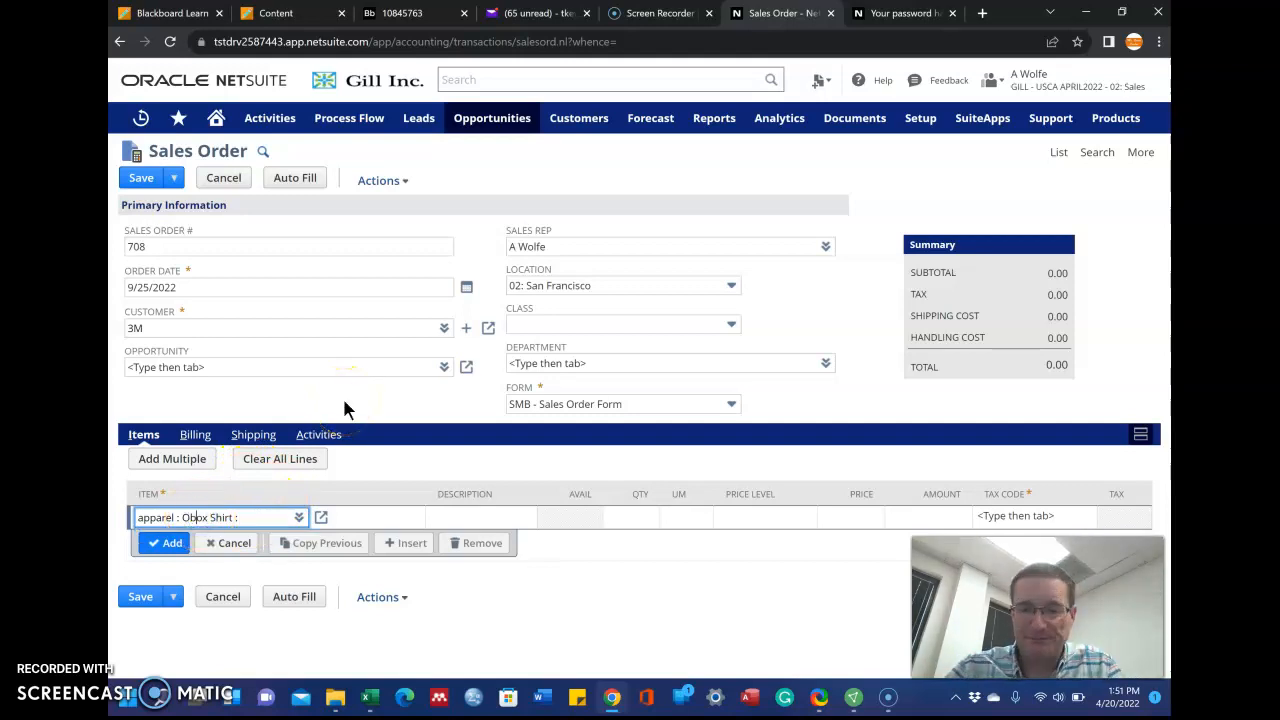
text(x)
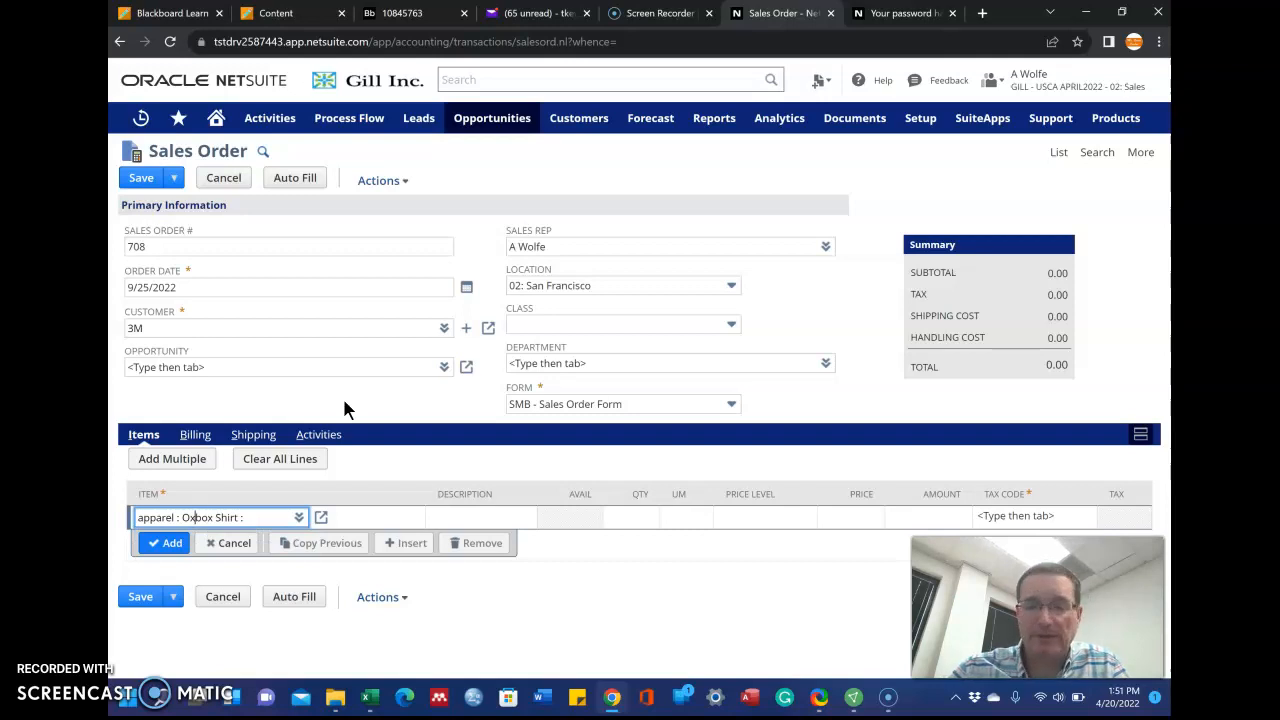
key(Right)
key(Right)
key(BackSpace)
text(w)
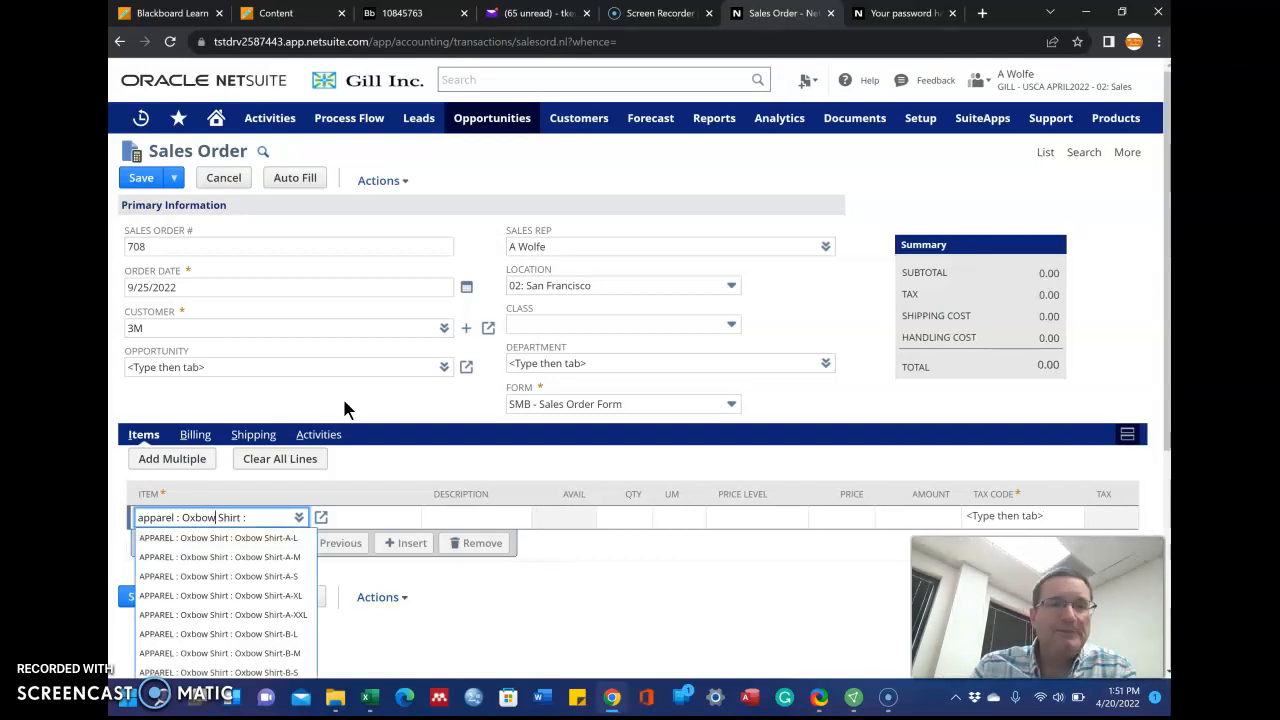
click(240, 578)
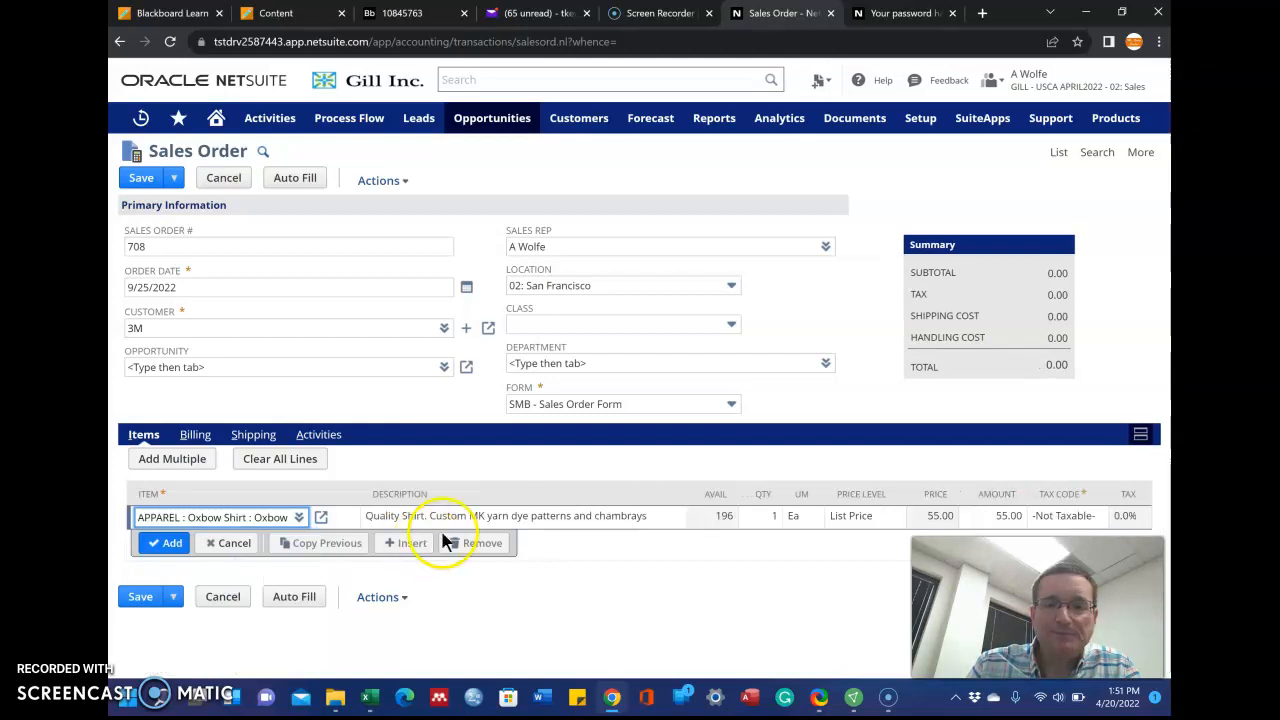
Set the line quantity to 10 and add the line, making the total 550.00
click(773, 516)
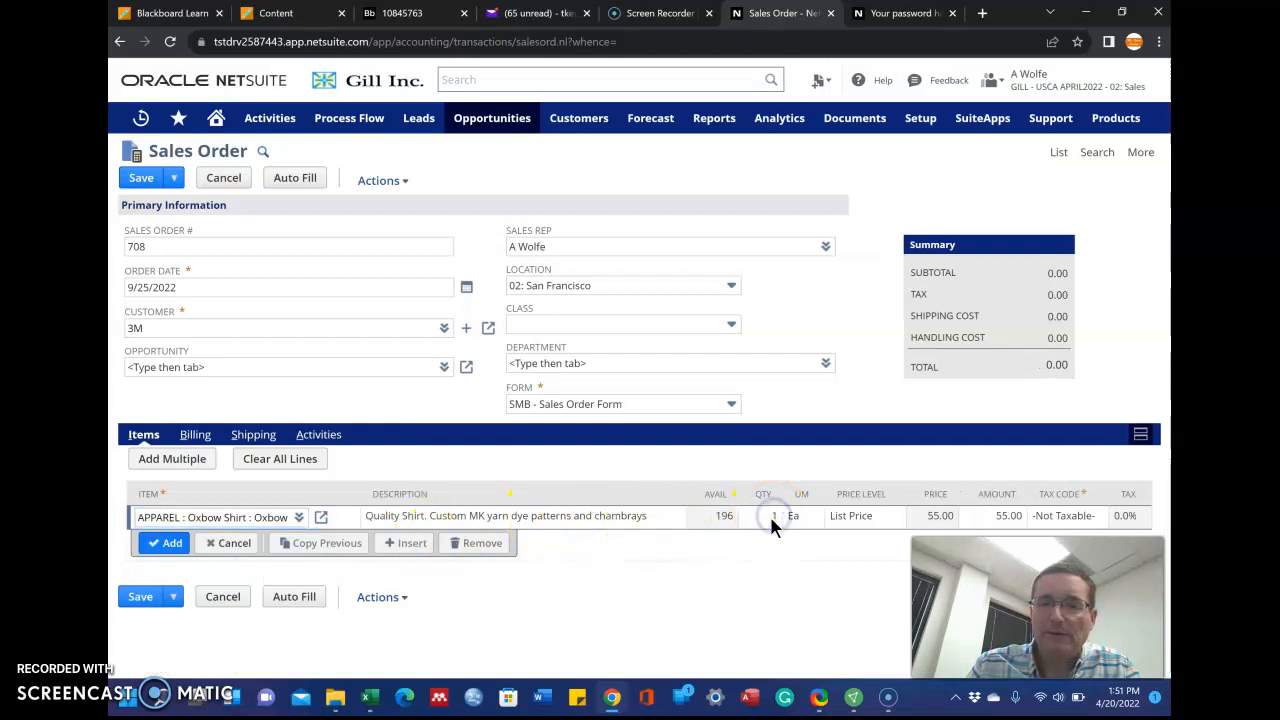
click(774, 518)
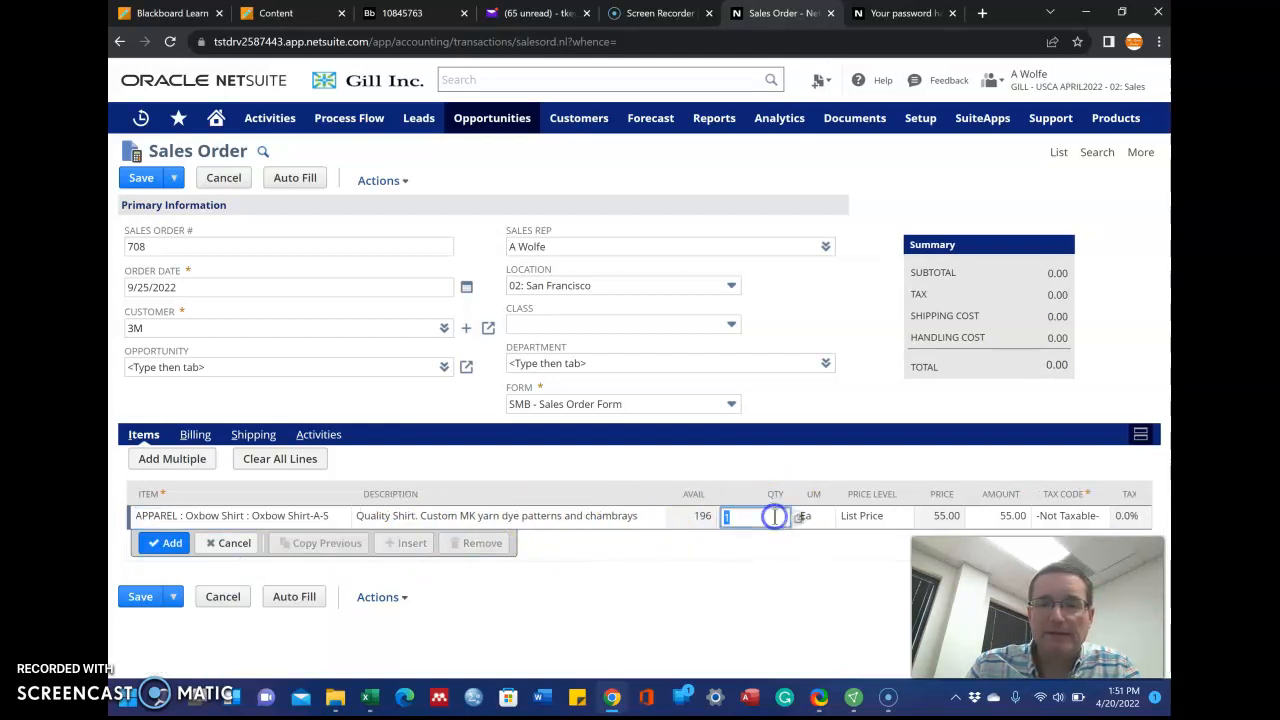
text(10)
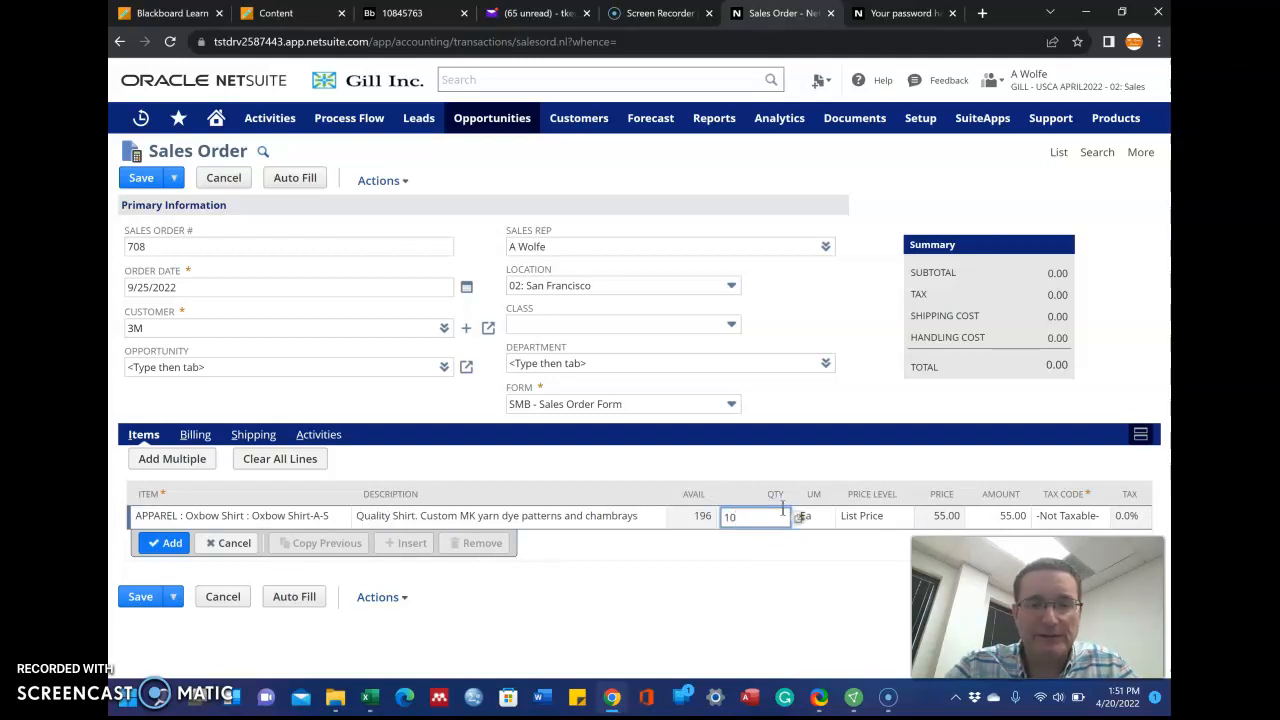
key(Tab)
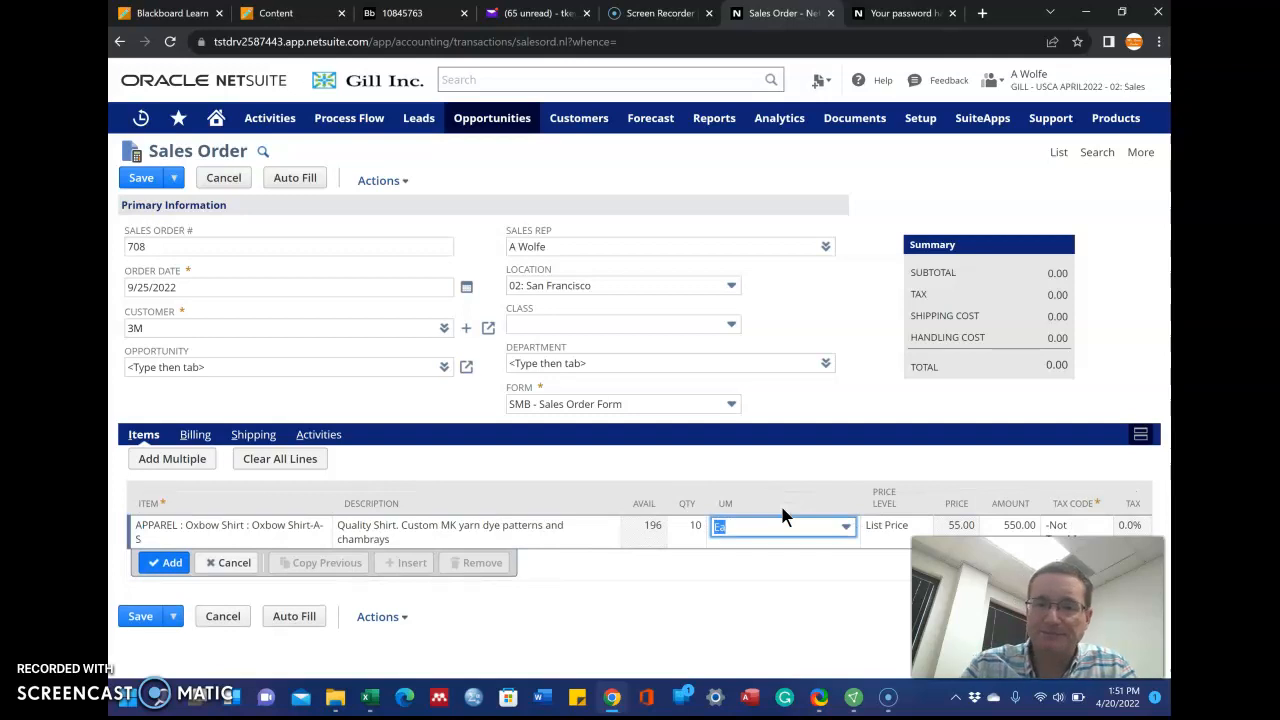
key(Return)
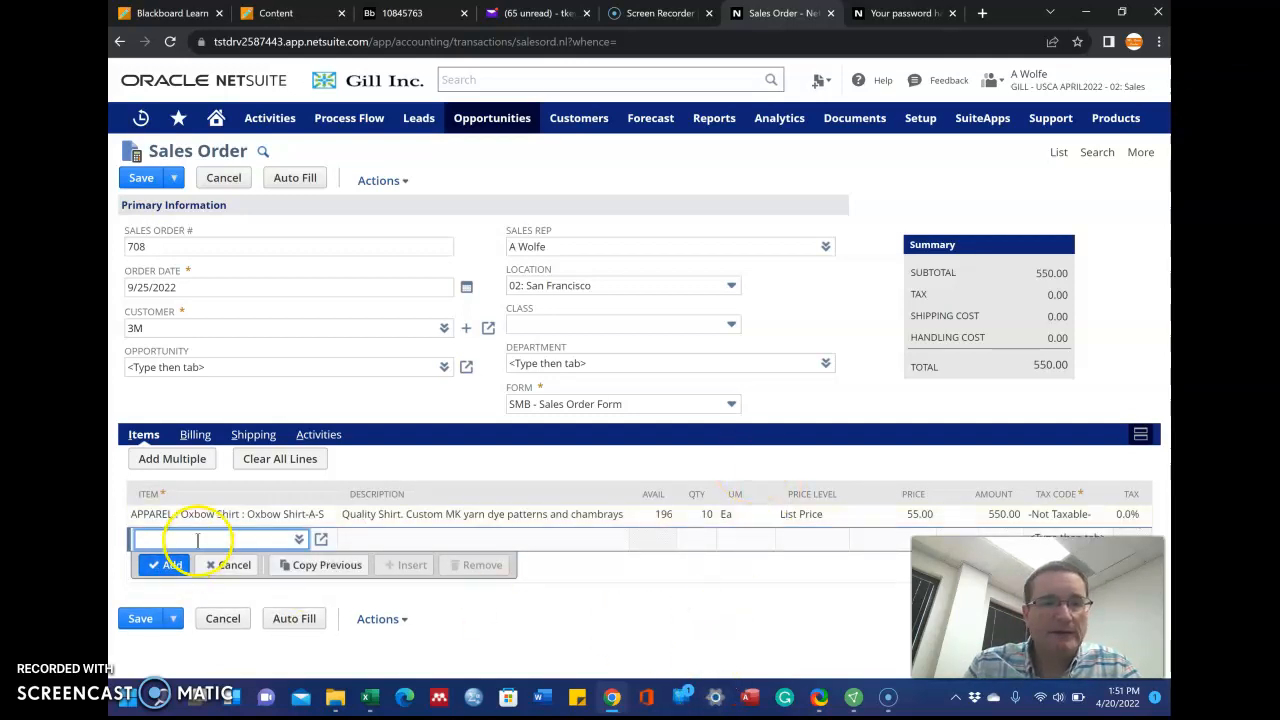
Select Oxbow Shirt-A-M for the second line, fixing the misspelled Oxbow search
text(lk)
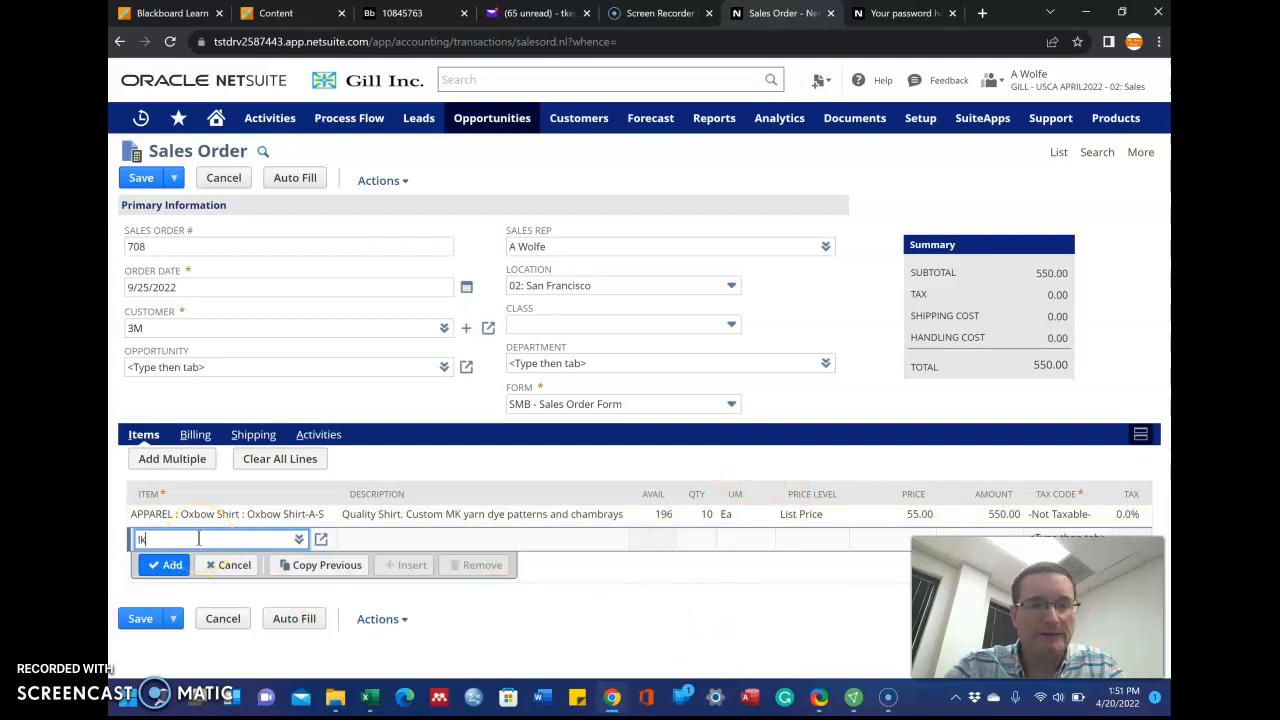
text(ppar)
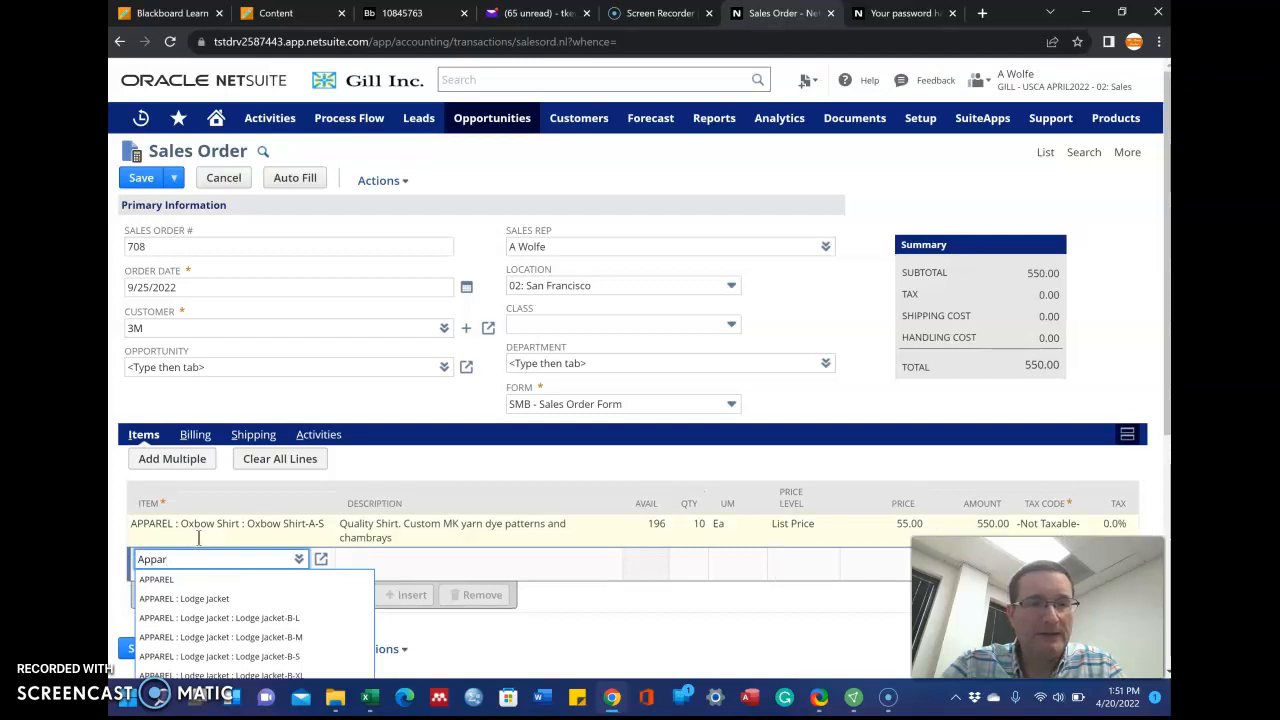
text(el :)
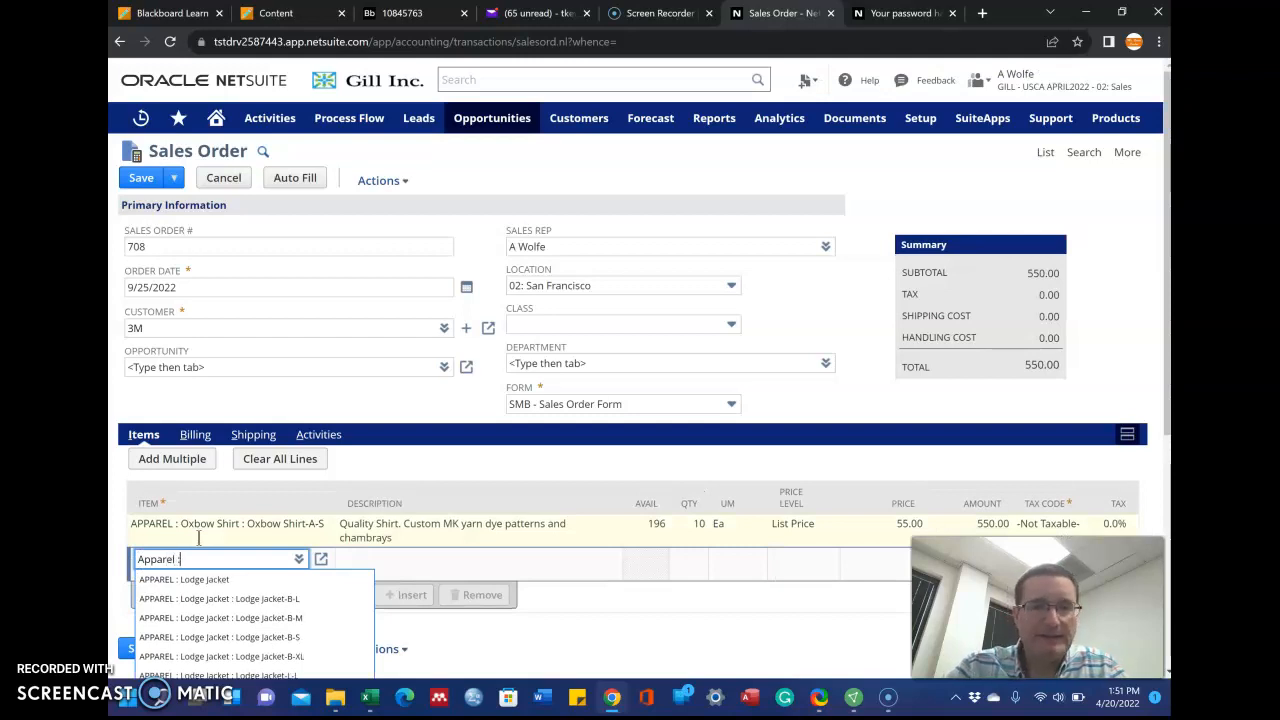
text( obxow)
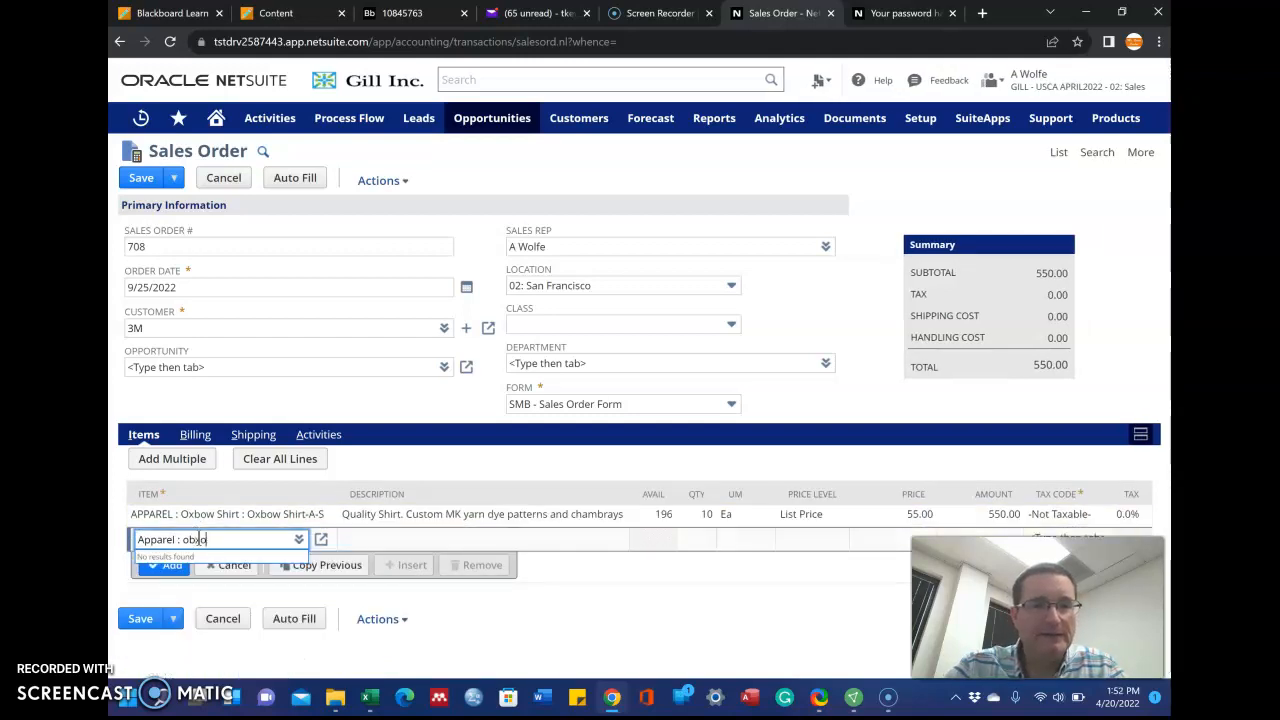
key(BackSpace)
key(BackSpace)
key(BackSpace)
text(xbow shirt :)
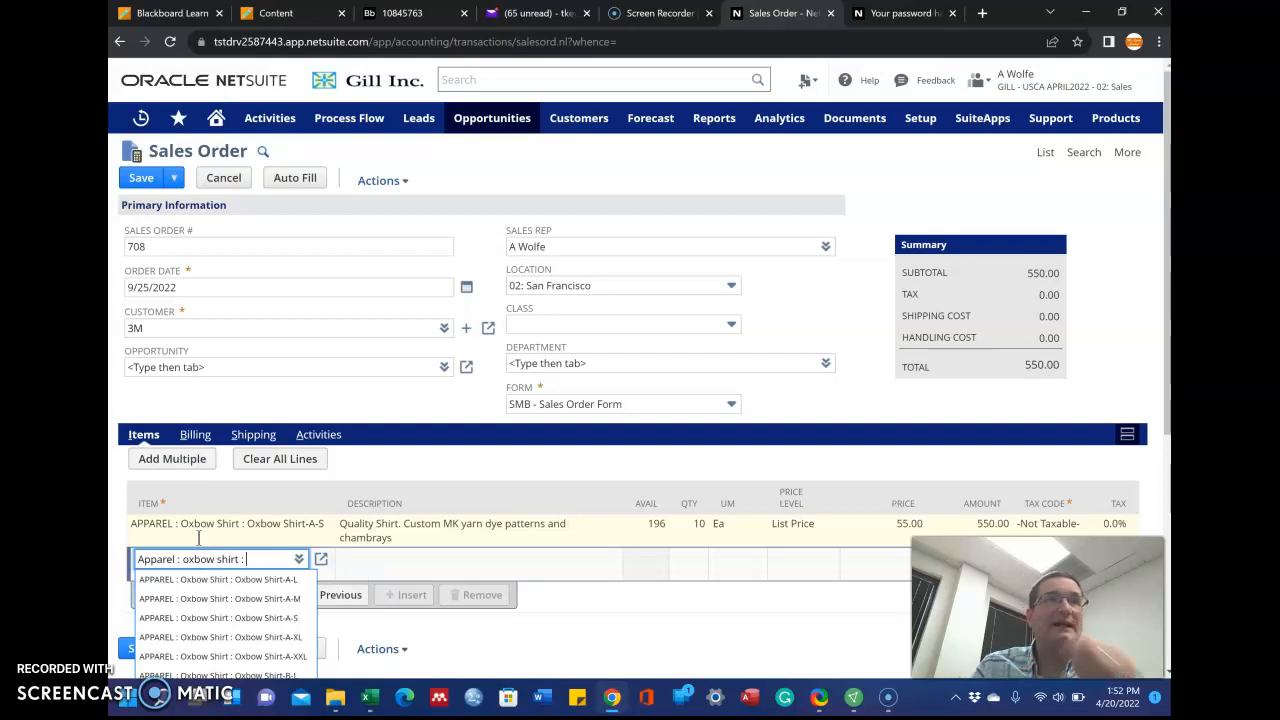
click(250, 601)
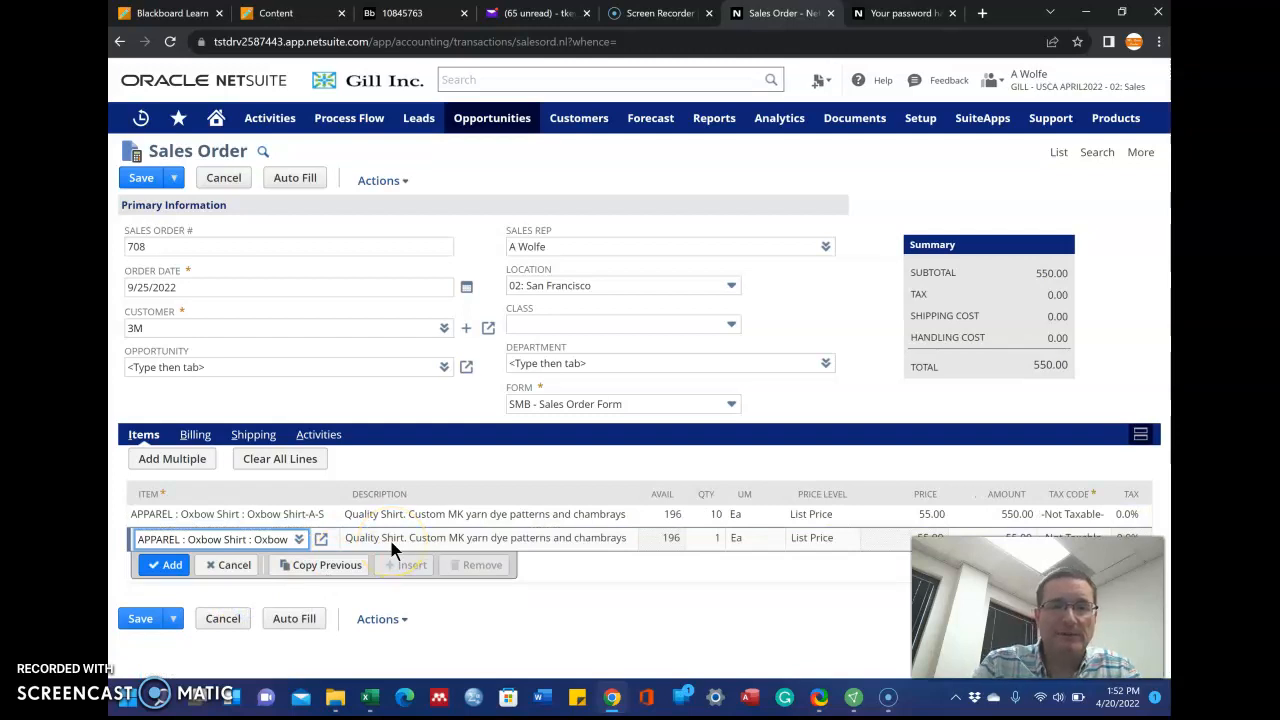
Set its quantity to 10 and commit the line, bringing the total to 1,100.00
click(710, 540)
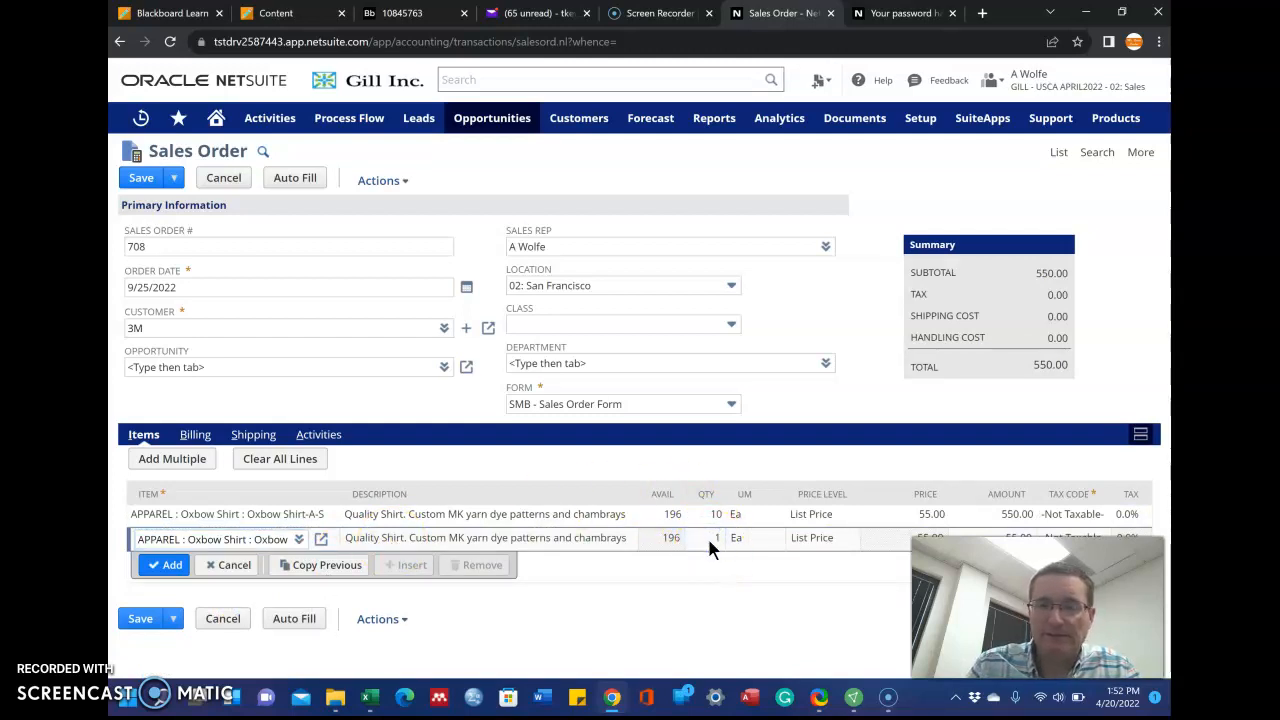
click(717, 537)
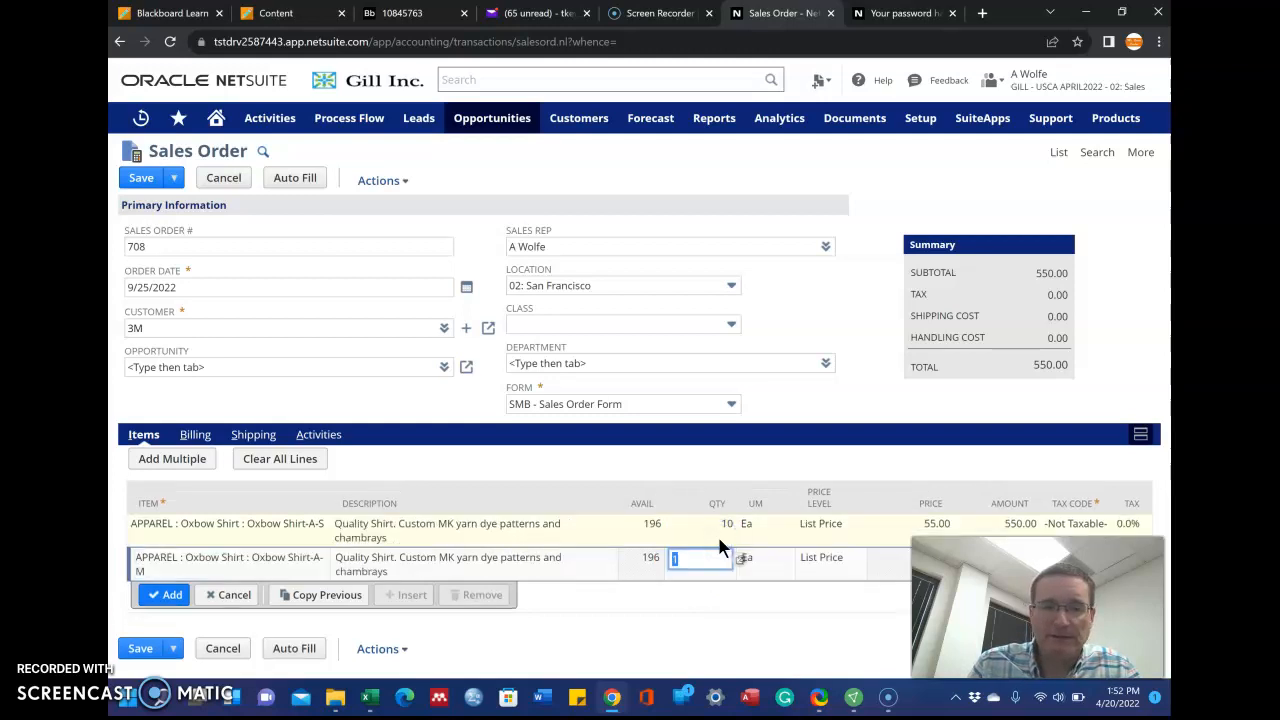
text(10)
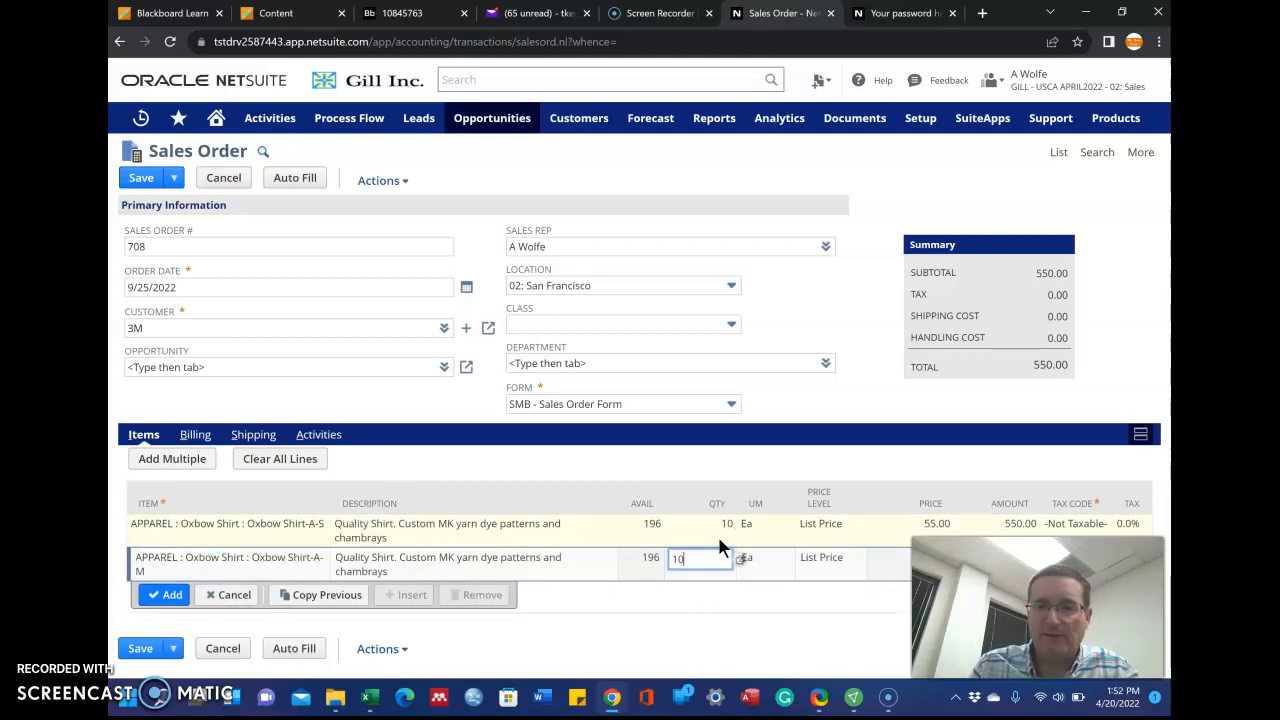
drag(1020, 607, 965, 117)
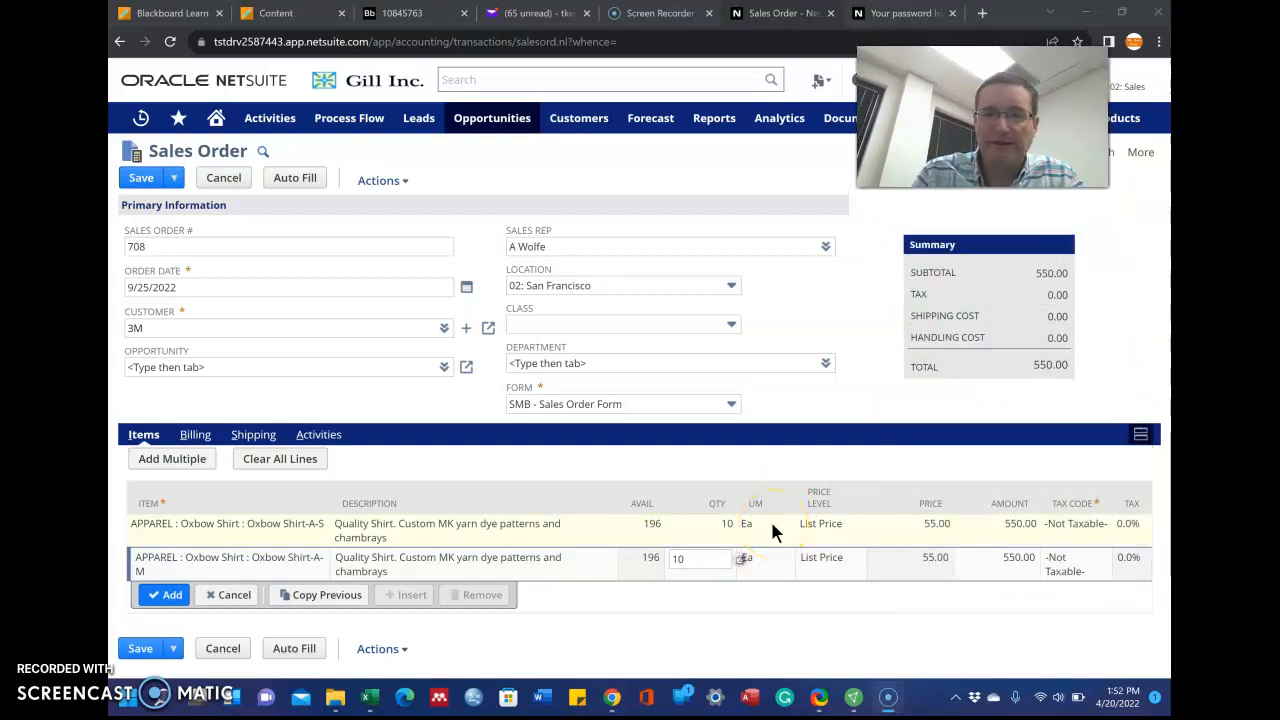
click(721, 559)
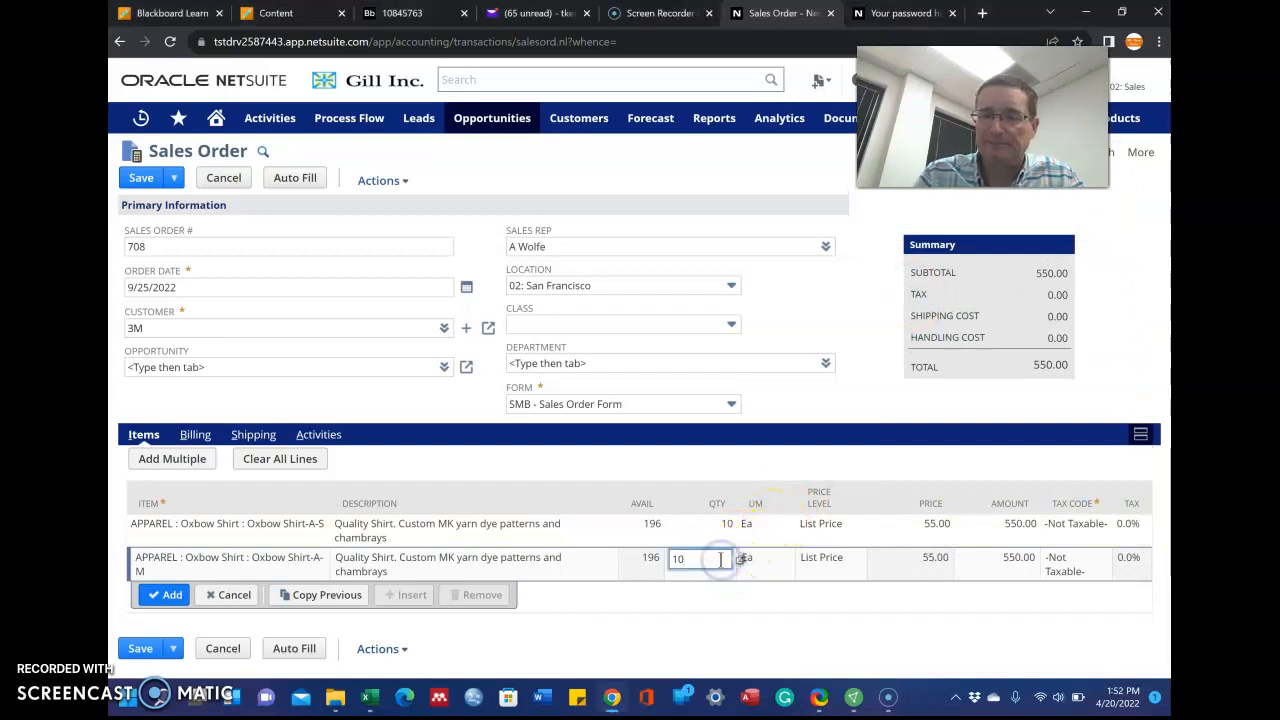
key(Return)
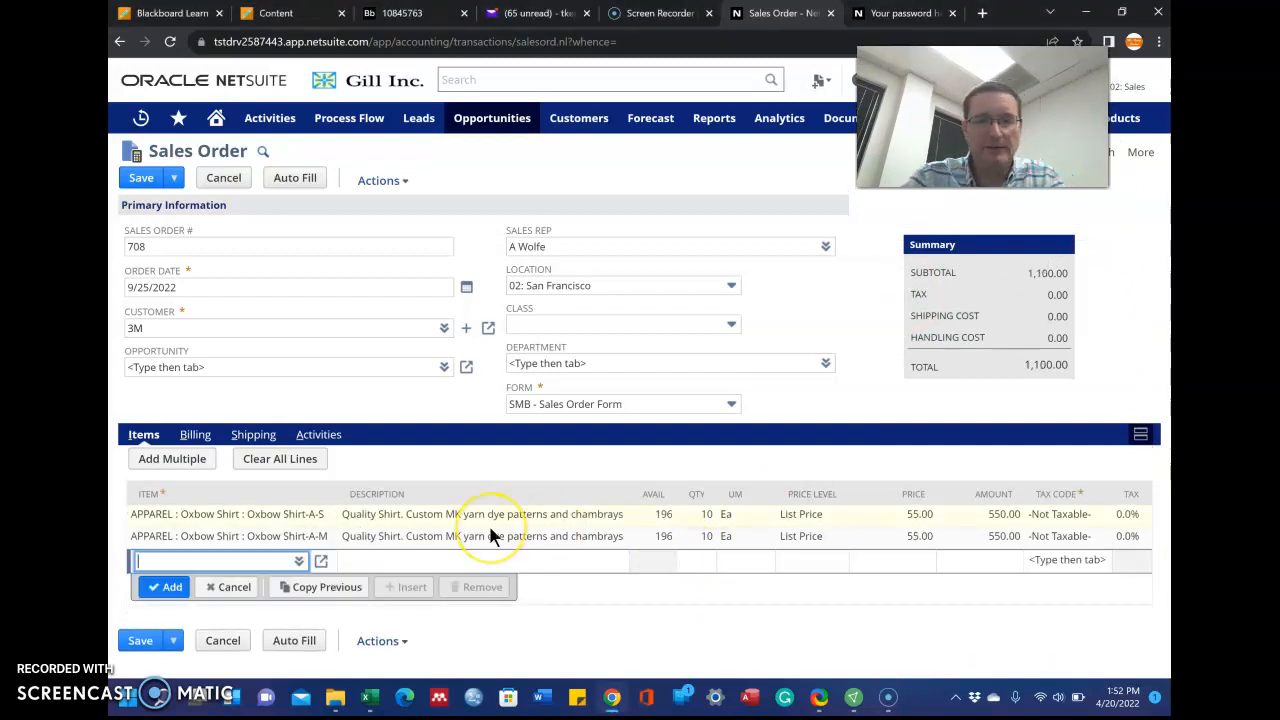
Add a third line of 10 Oxbow Shirt-A-L at 550.00, bringing the order total to 1,650.00
text(app)
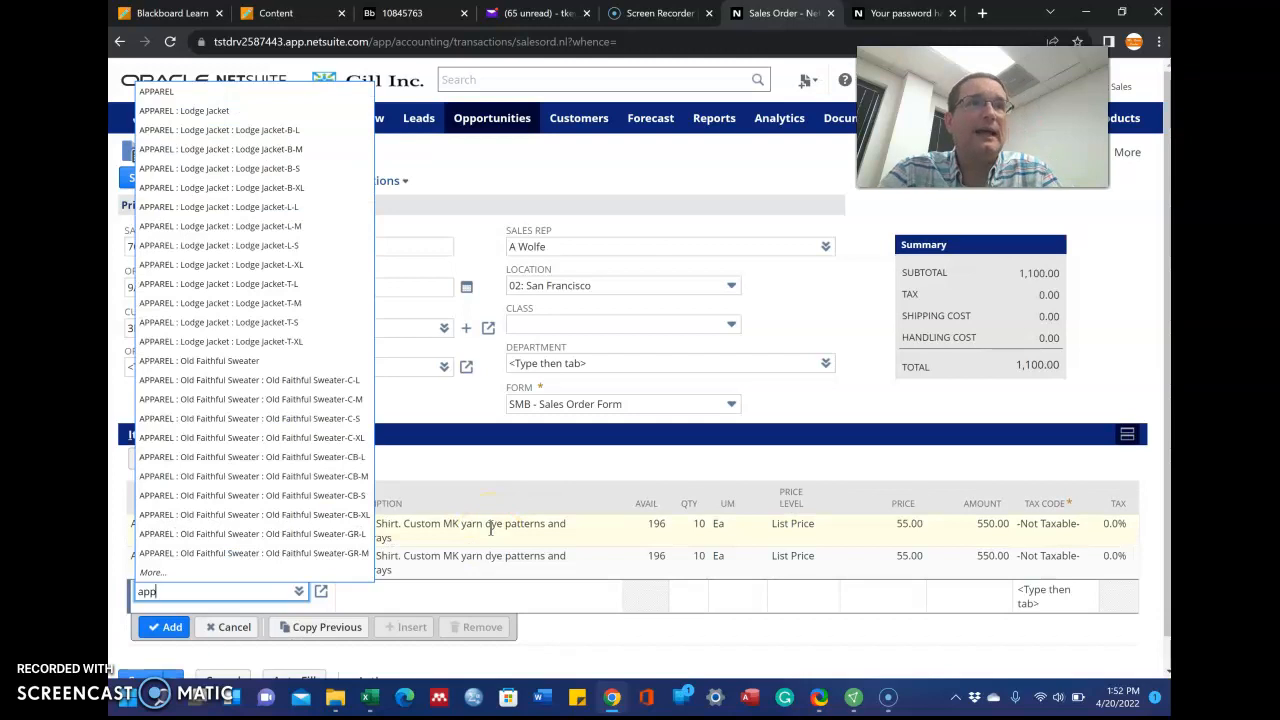
text(arel :)
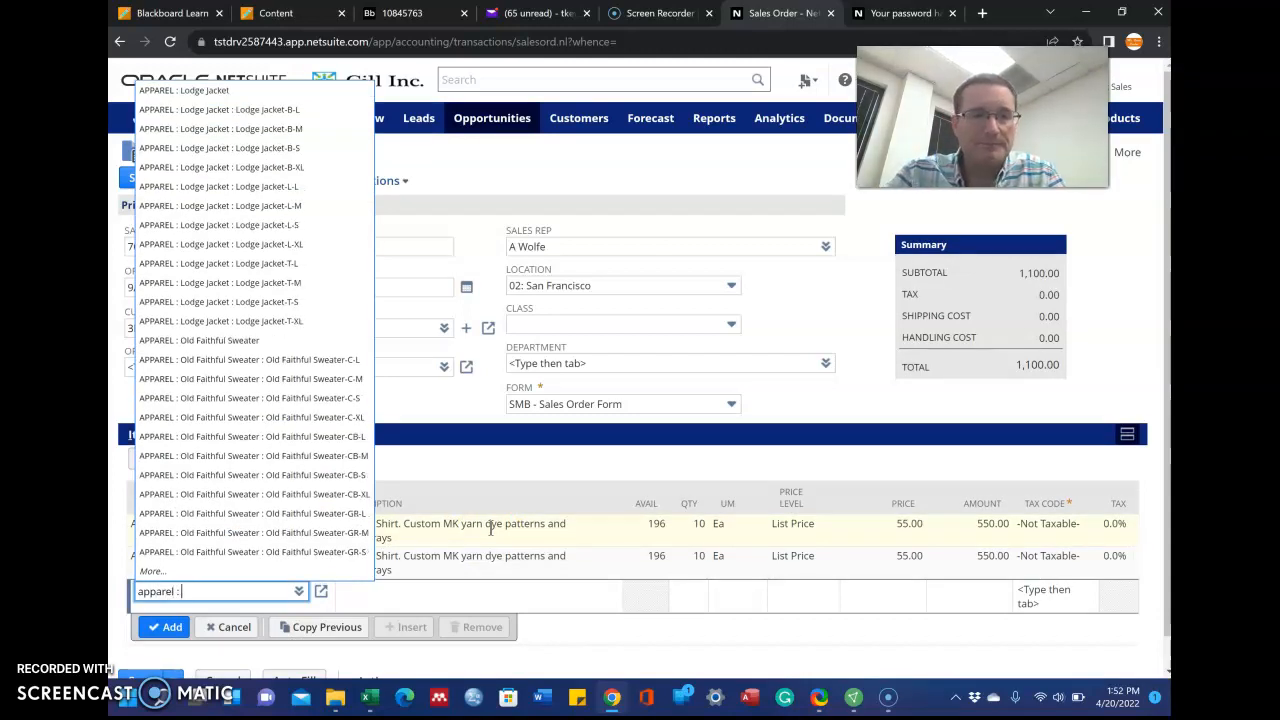
text( oxbow)
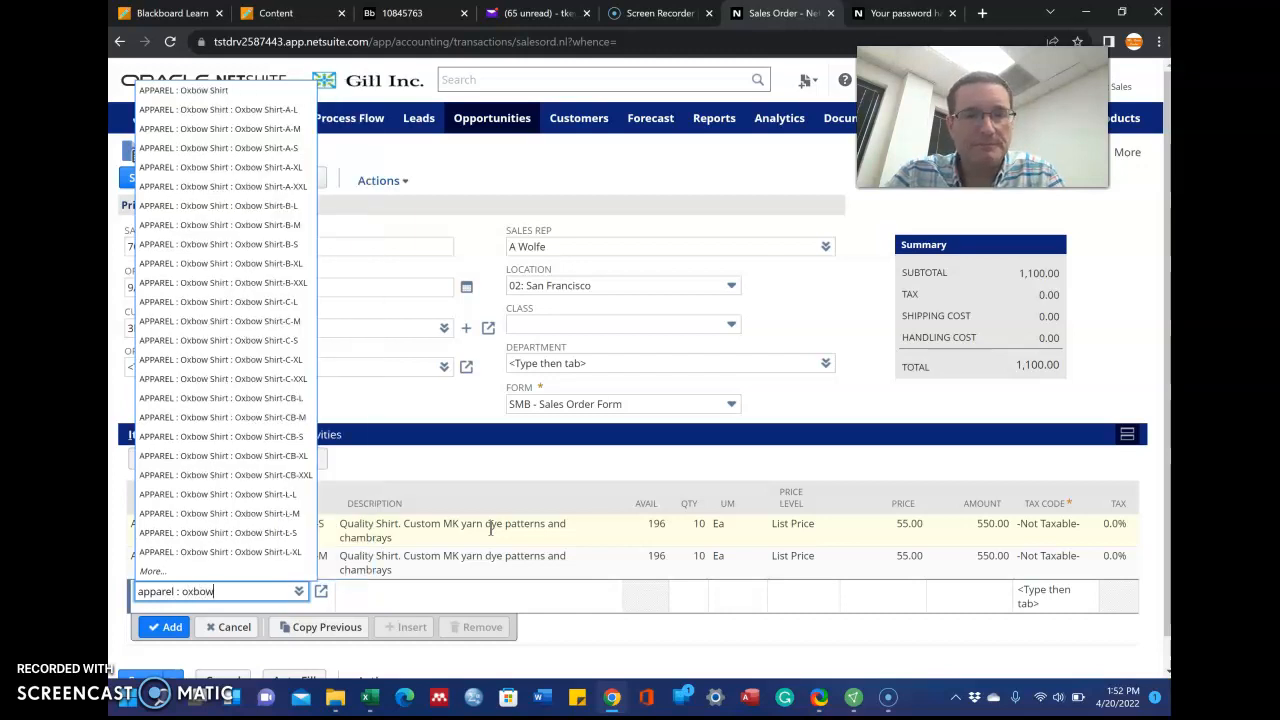
text( shirt :)
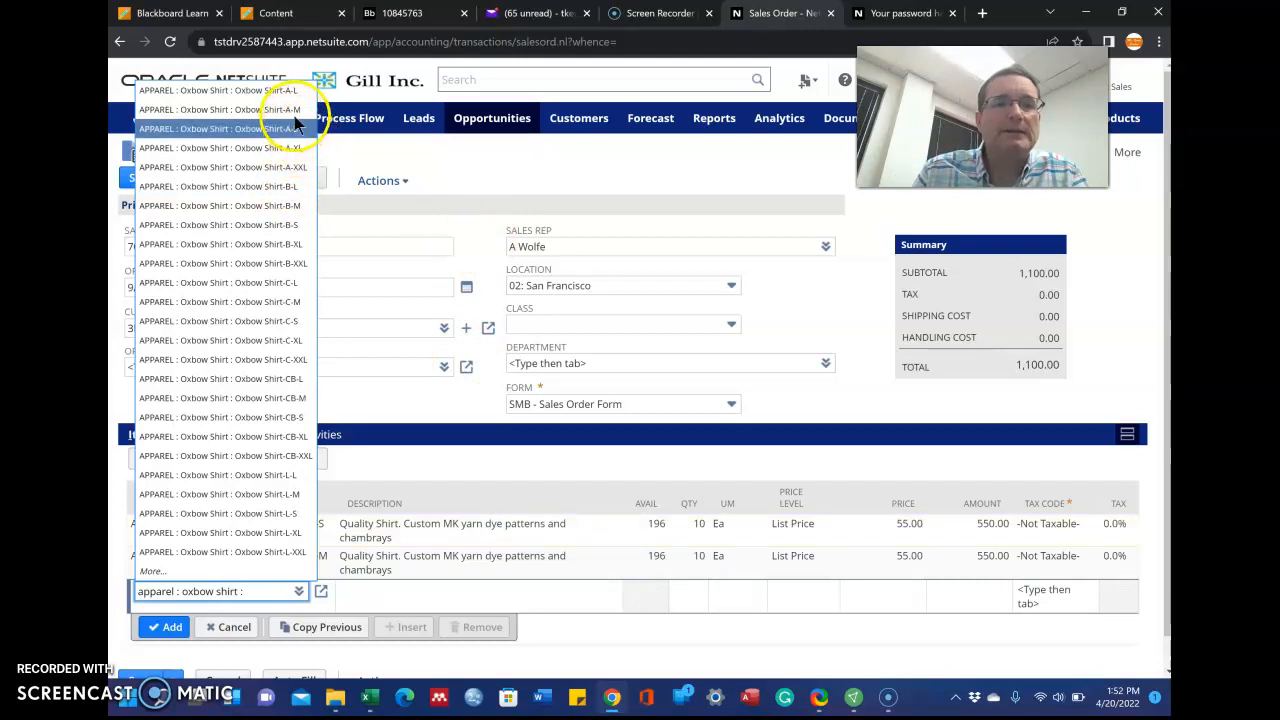
click(250, 92)
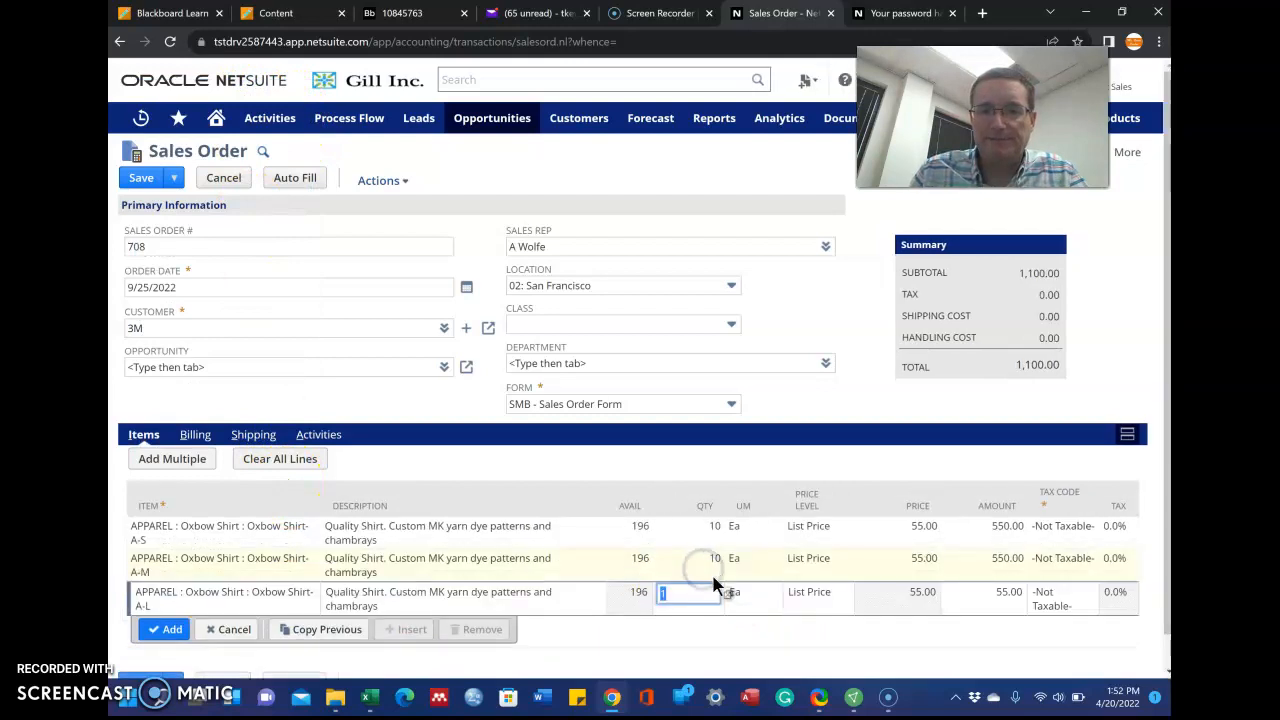
text(10)
key(Tab)
click(725, 547)
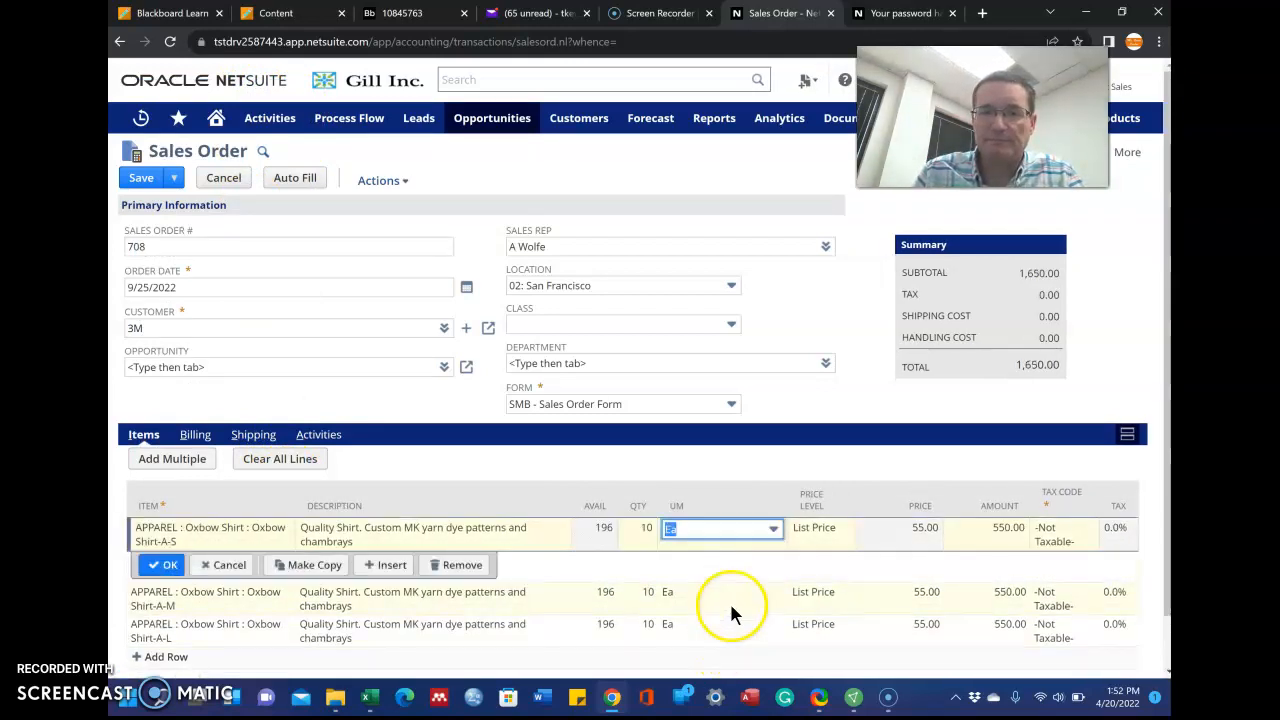
click(683, 486)
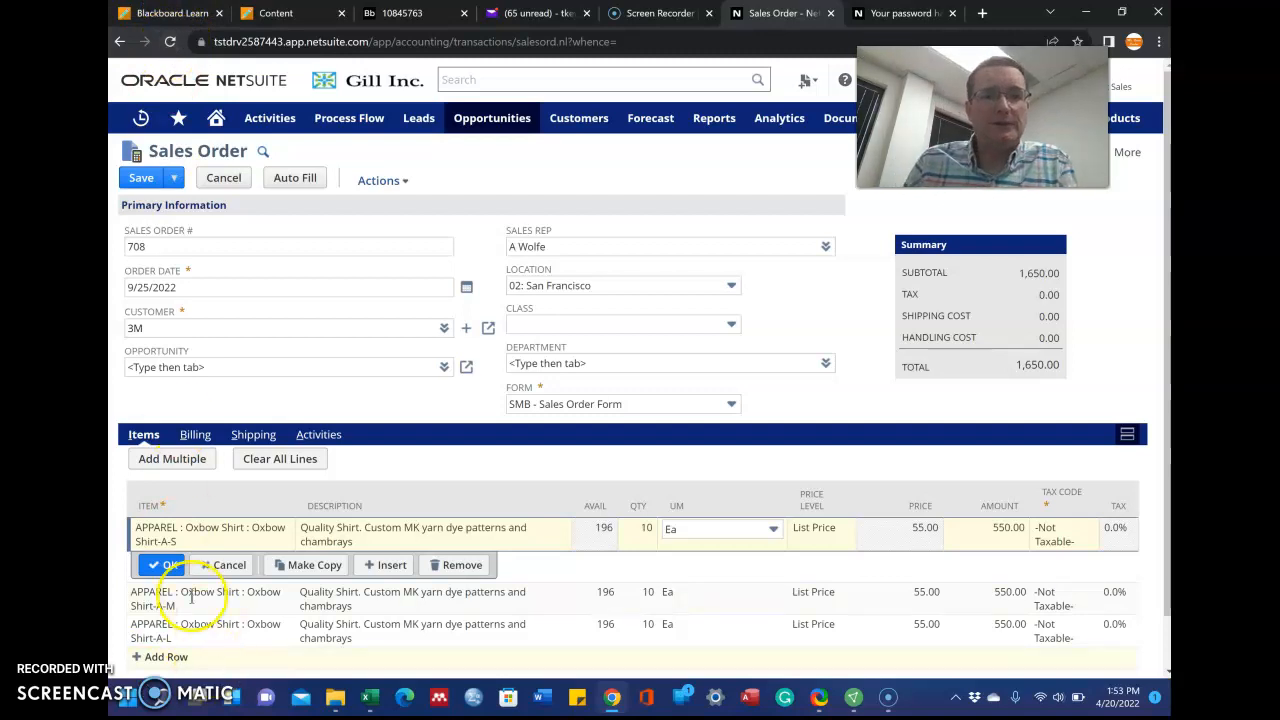
On the Shipping subtab, change Required Date from 9/27 to 9/26, then show Activities
click(252, 436)
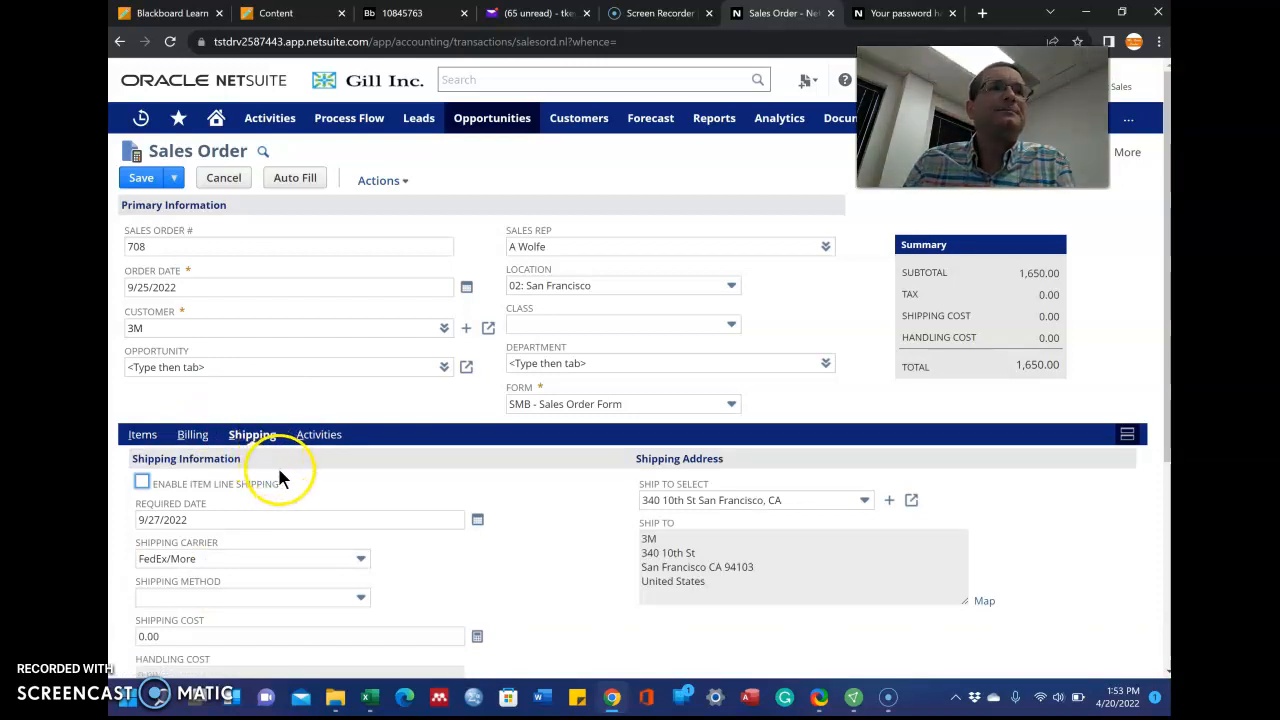
scroll(461, 512, down, 1)
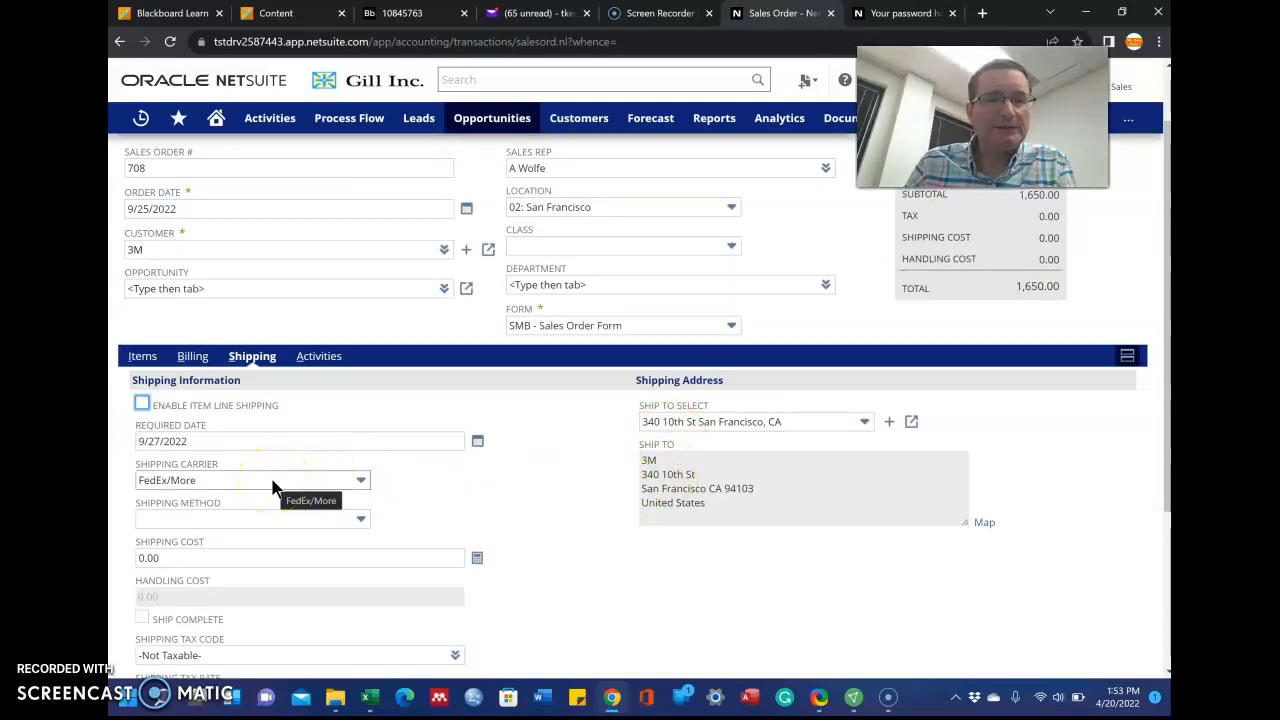
click(253, 445)
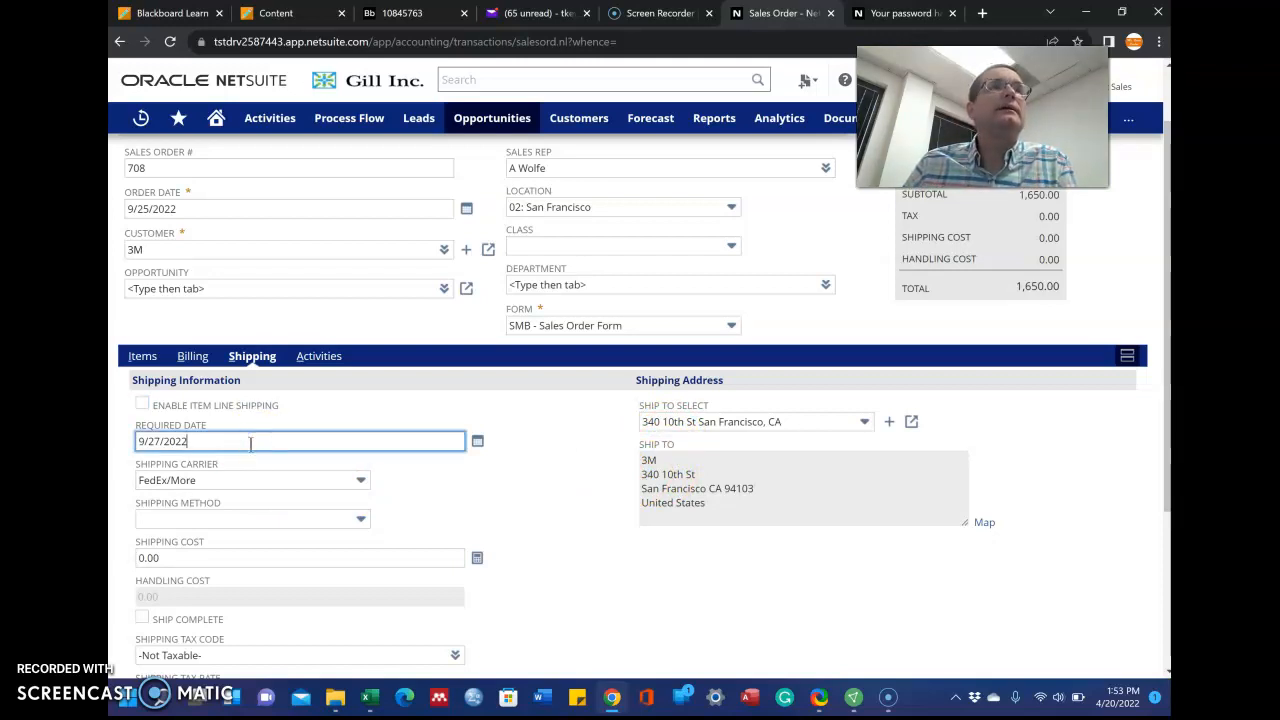
scroll(250, 444, down, 2)
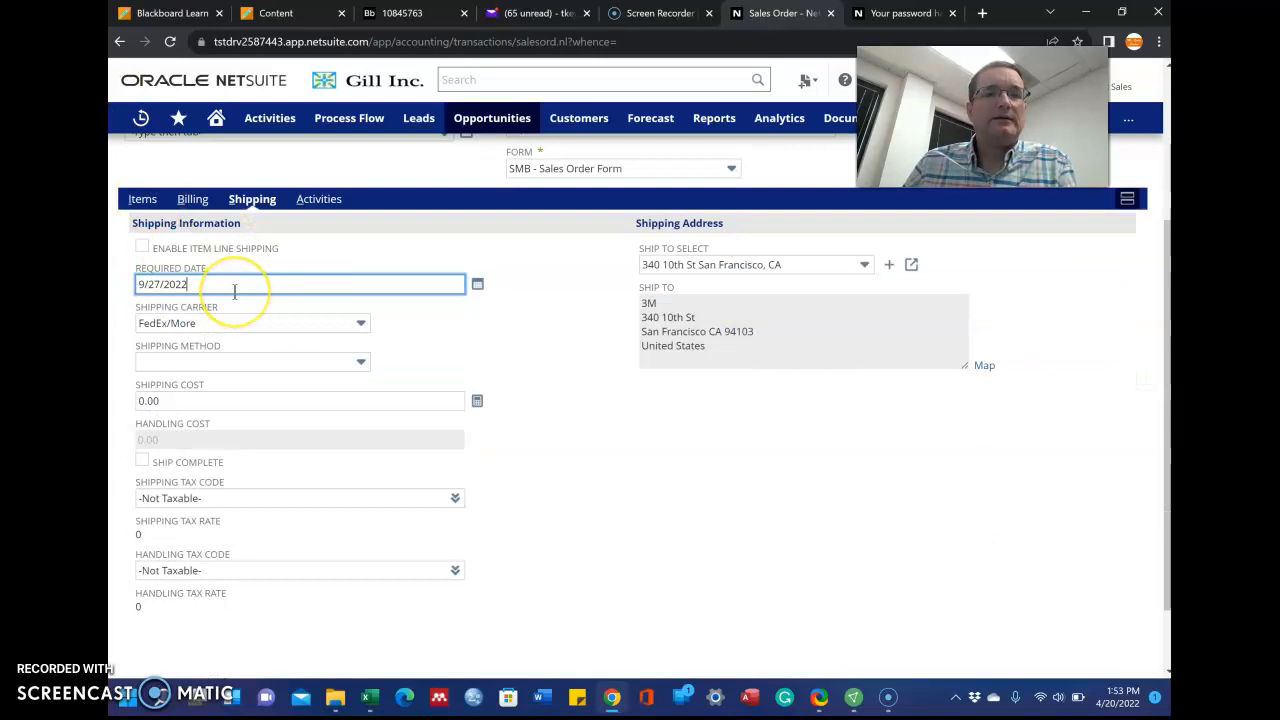
click(168, 290)
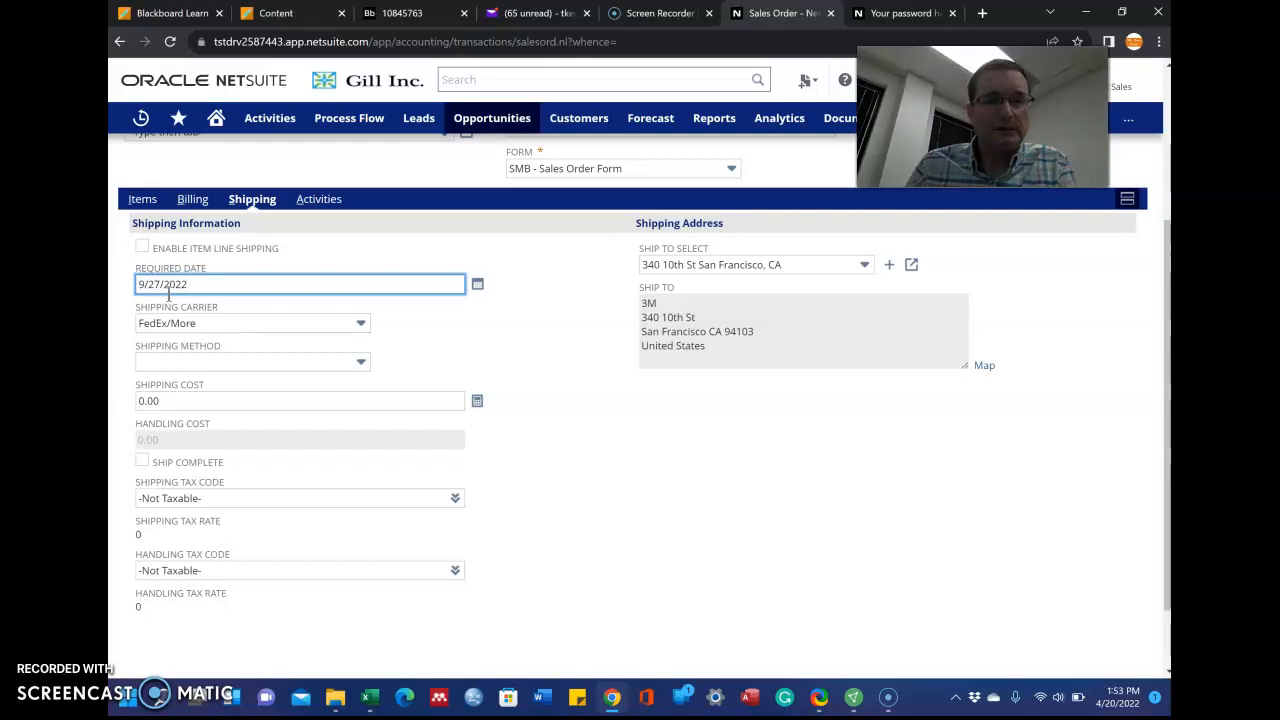
click(168, 288)
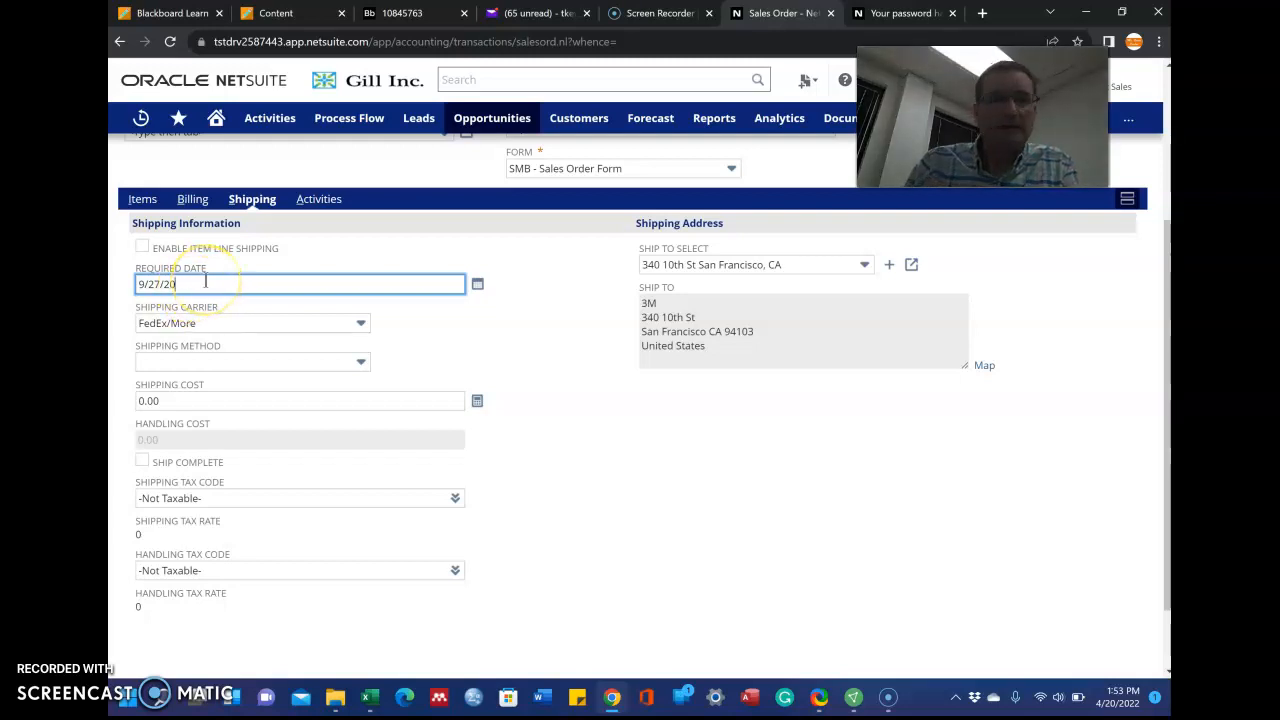
key(BackSpace)
text(6)
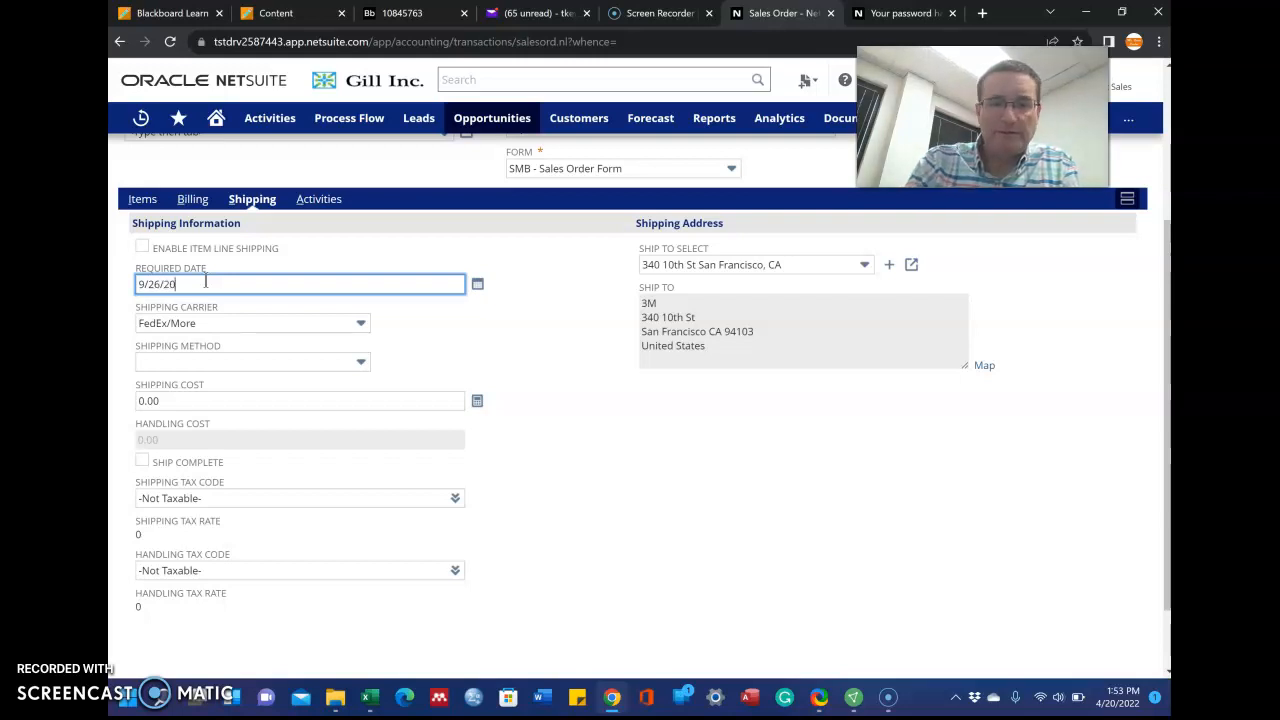
key(Tab)
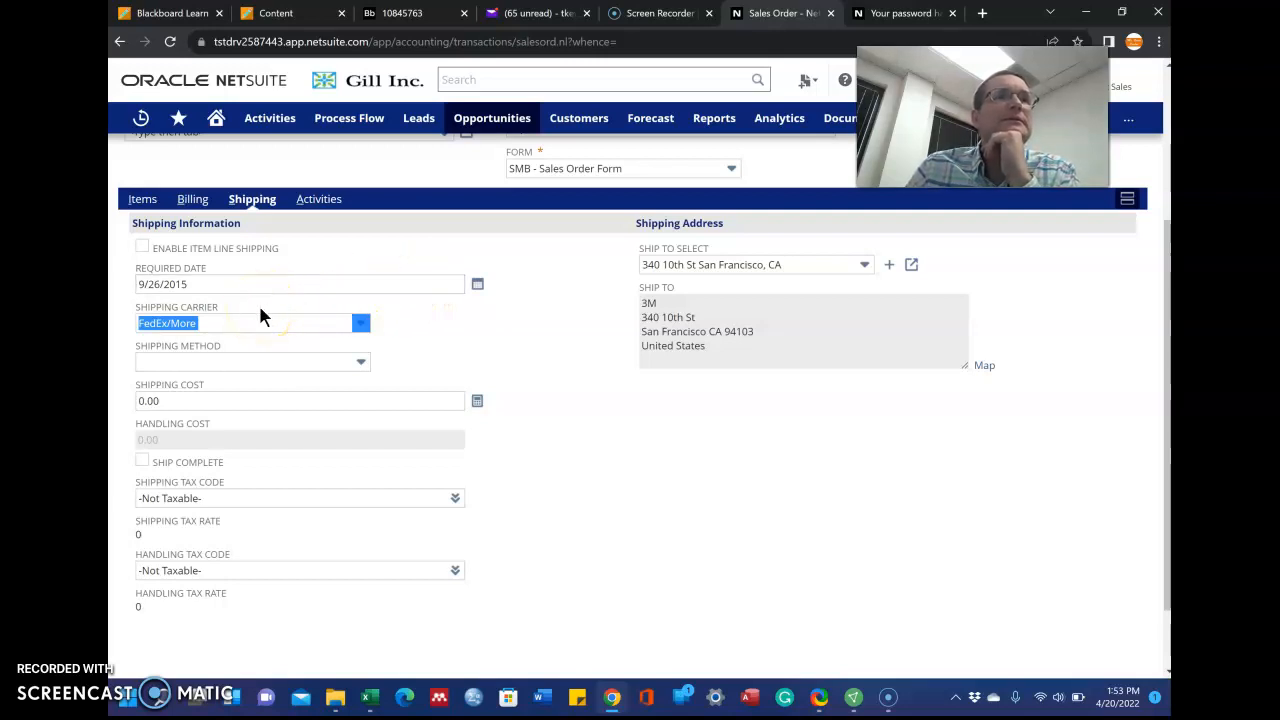
click(320, 200)
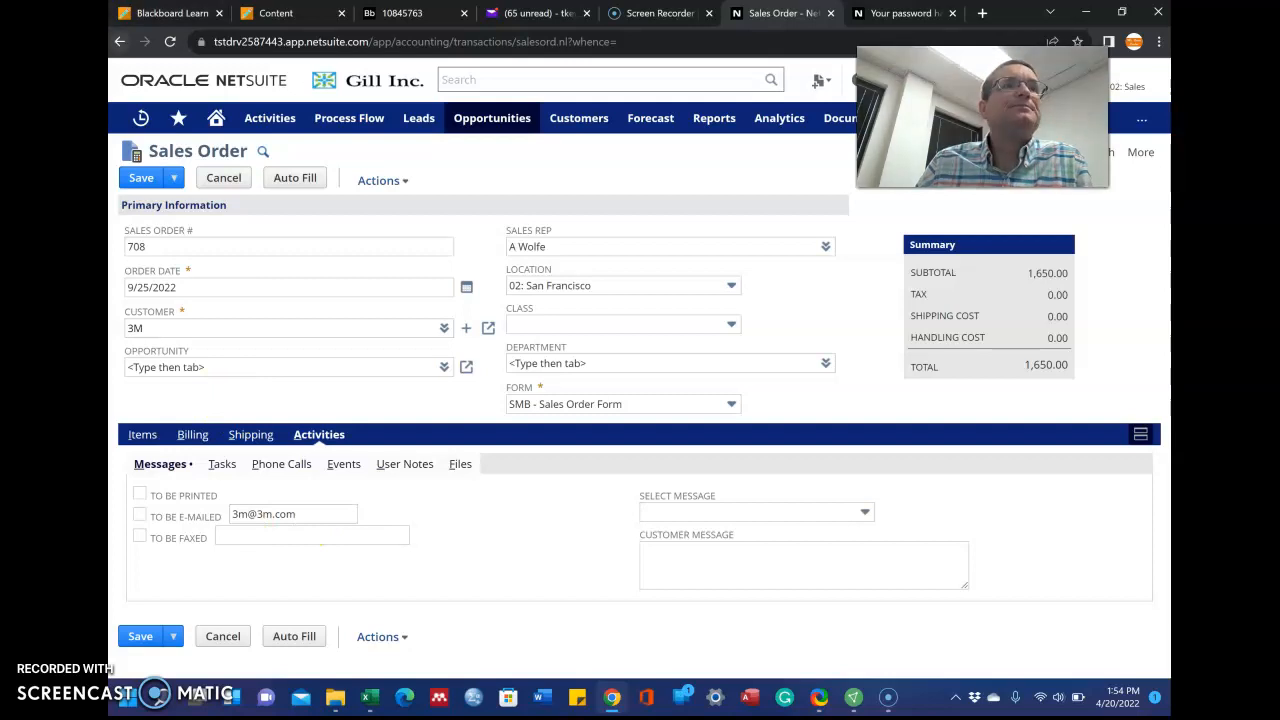
Save sales order 708 and dismiss the already-submitted warning, leaving it Pending Fulfillment
click(186, 530)
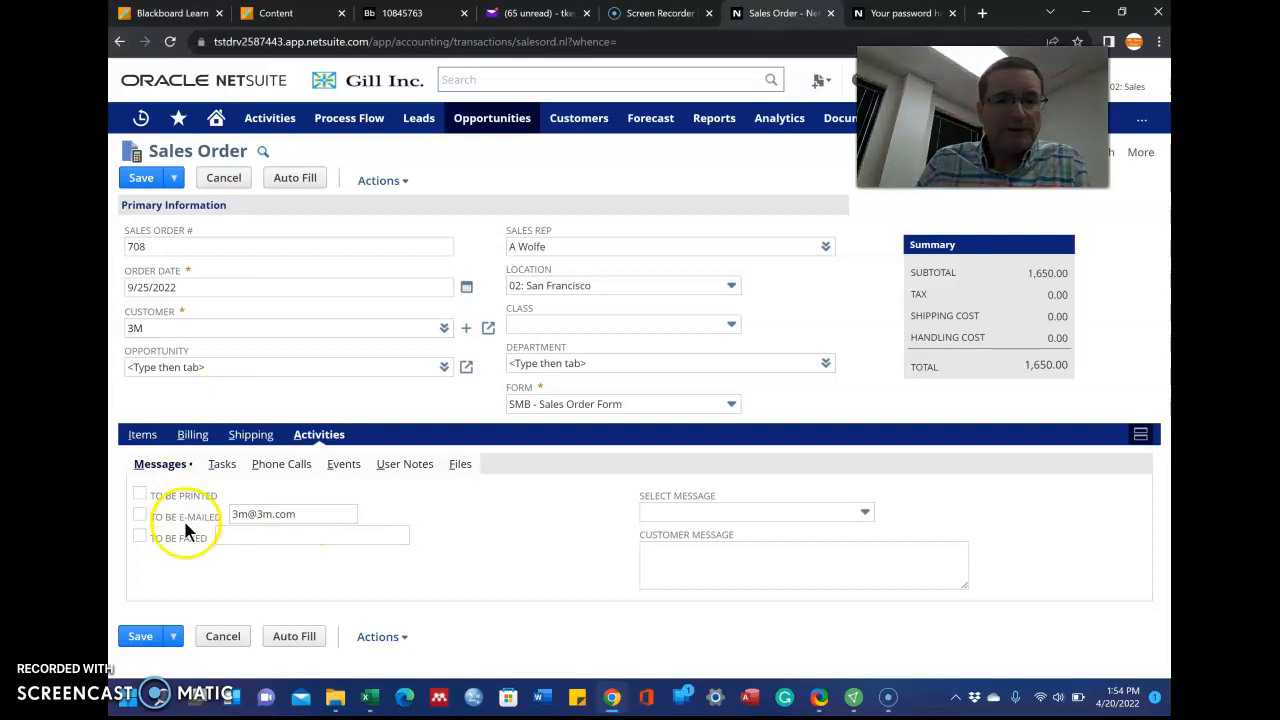
click(155, 637)
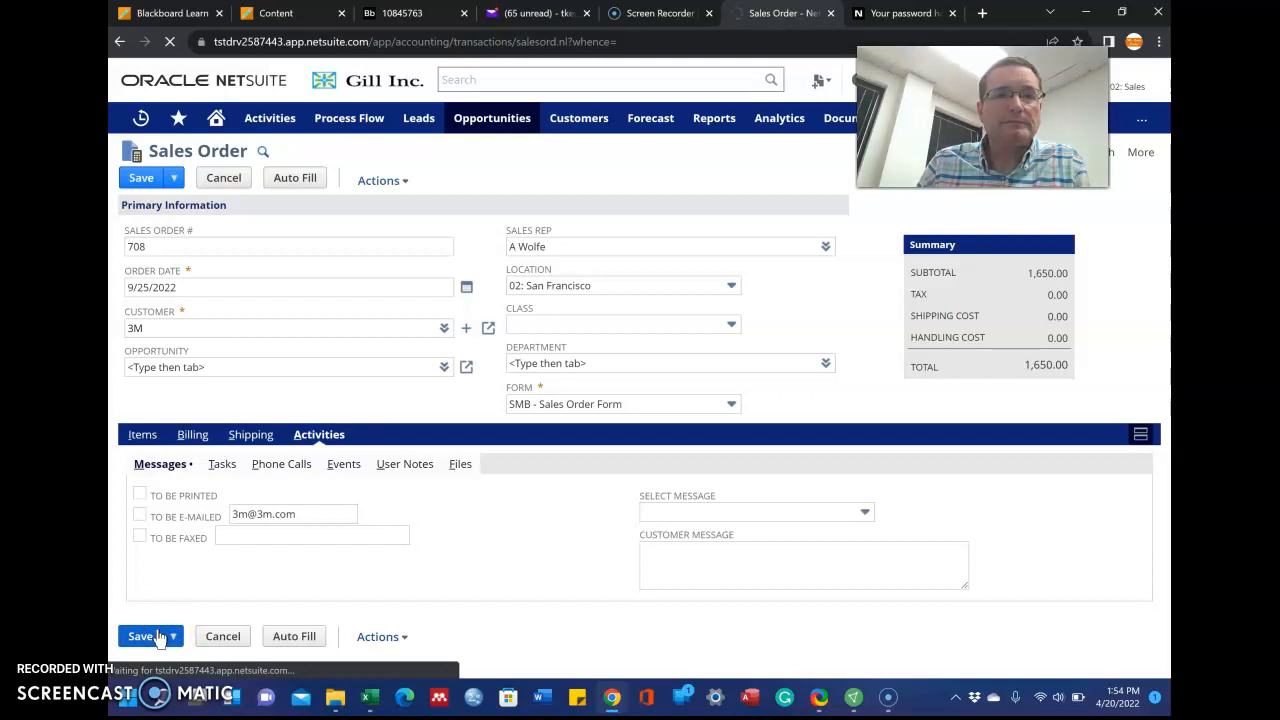
mouse_move(166, 643)
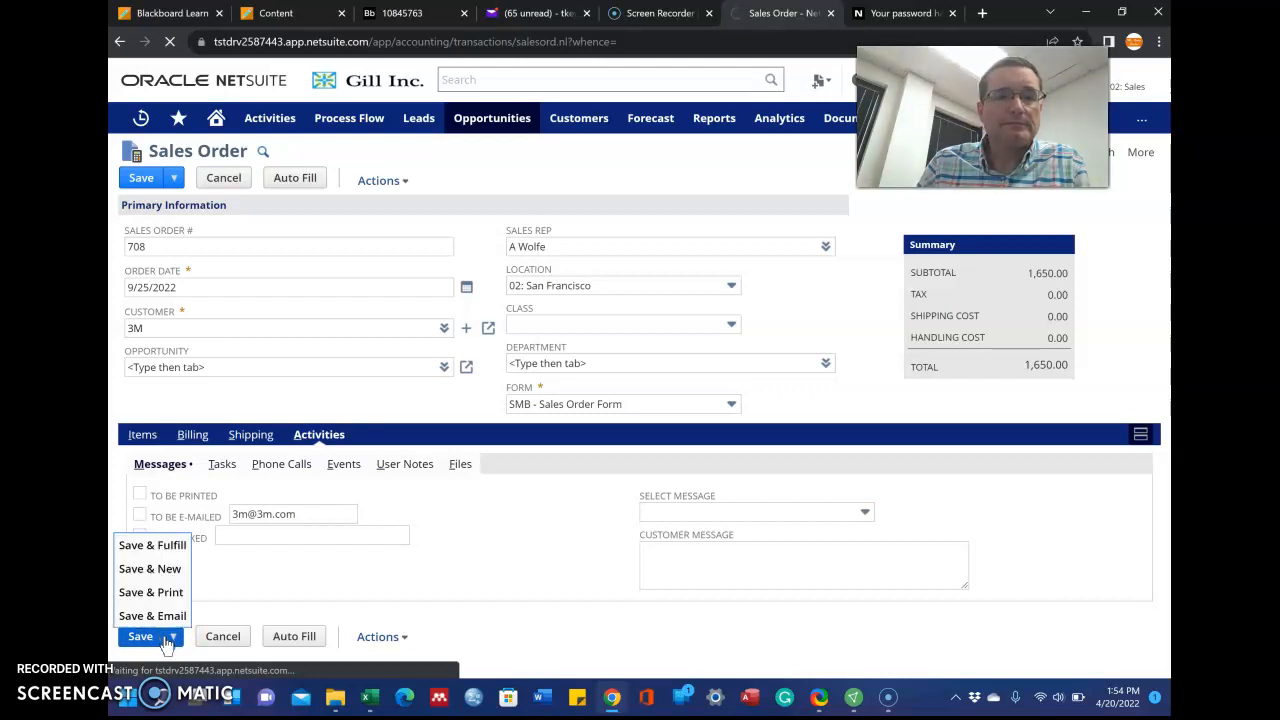
click(160, 637)
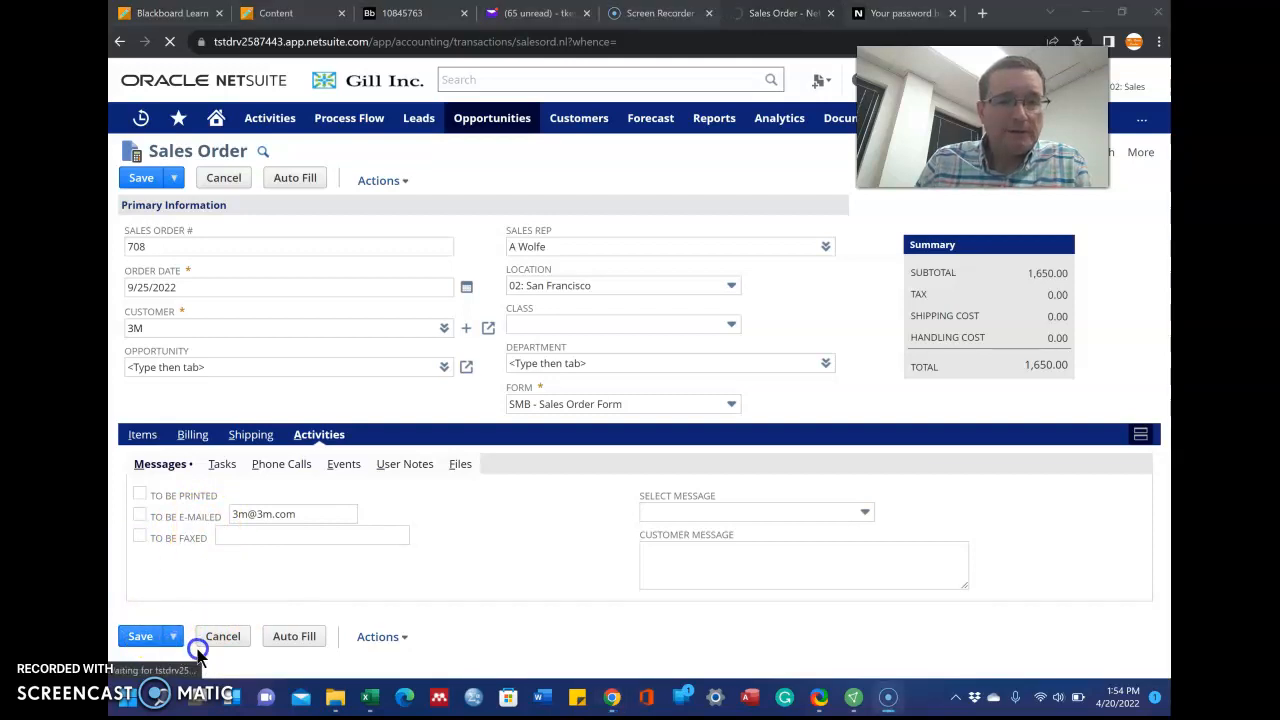
click(135, 638)
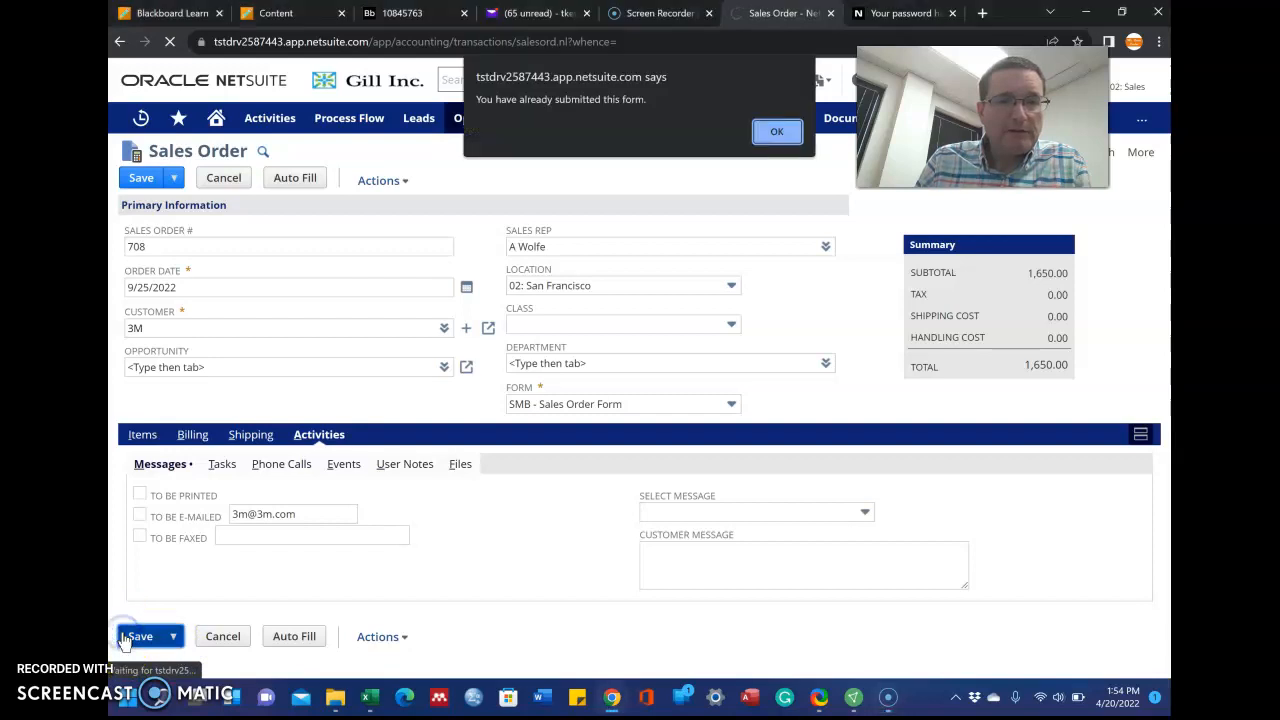
click(777, 131)
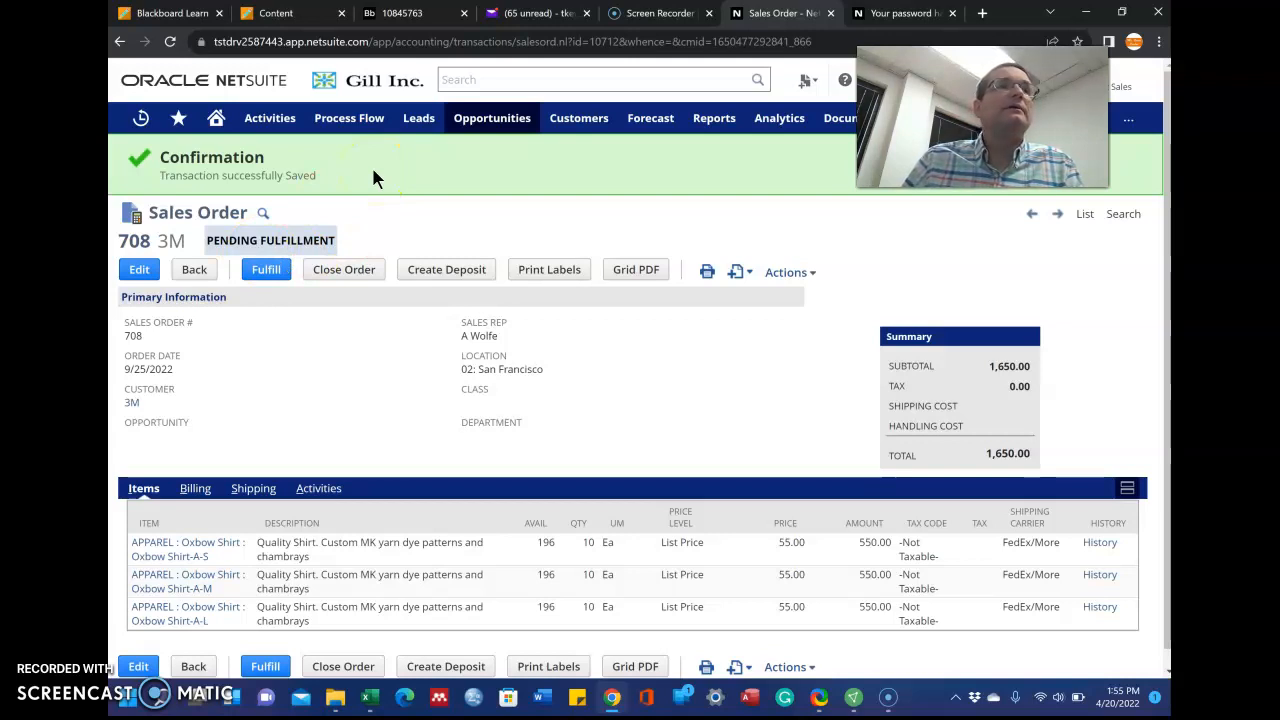
drag(982, 117, 922, 366)
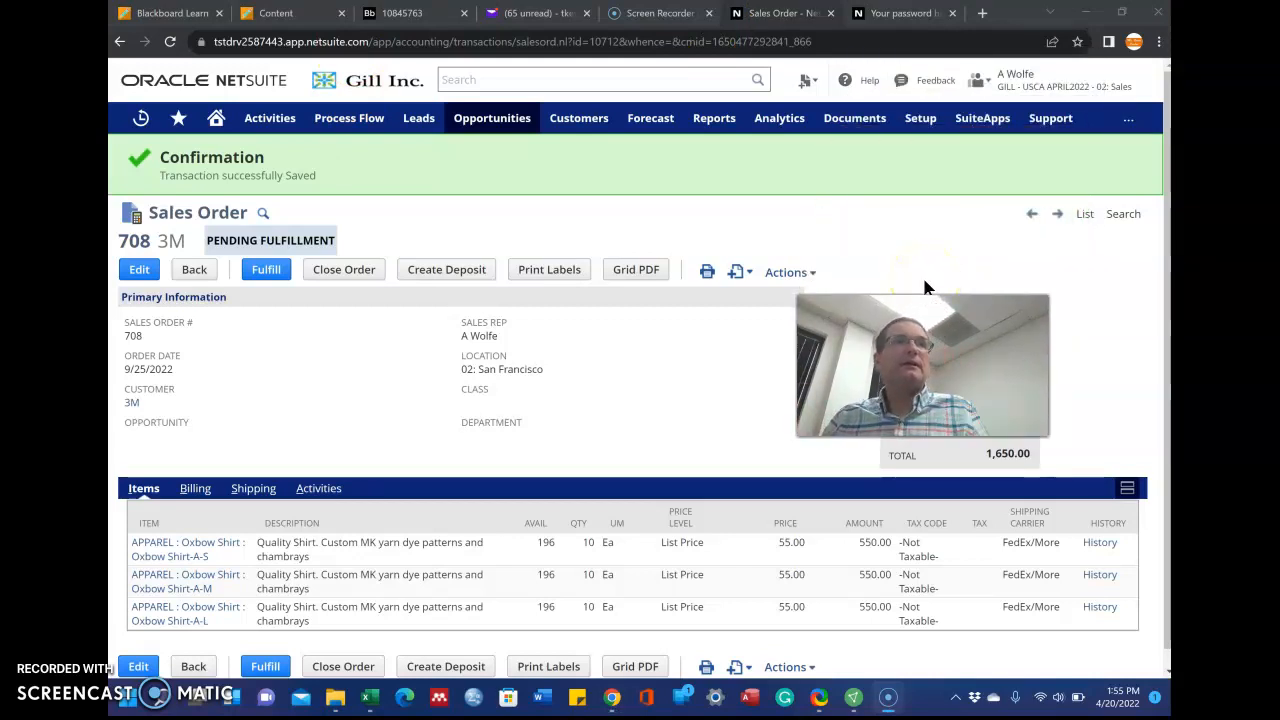
Choose the 03: Warehouse Operations role from the role menu and enter the security answer
click(1057, 86)
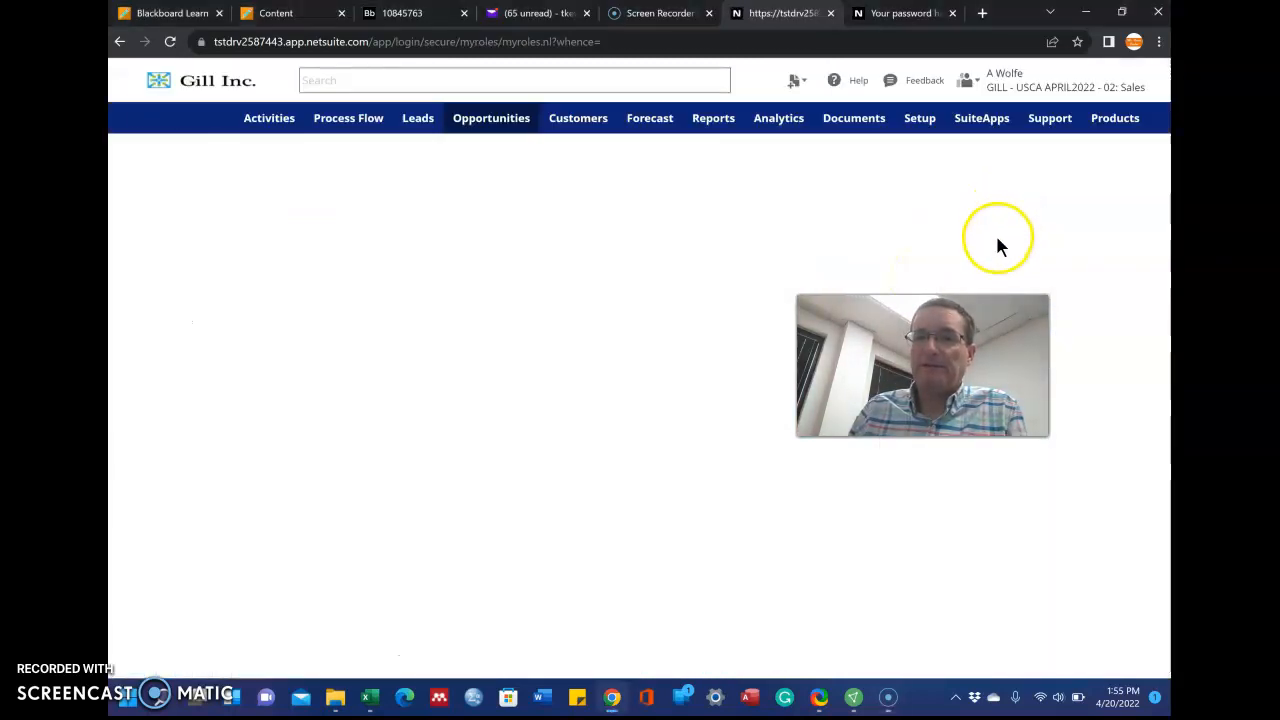
click(319, 303)
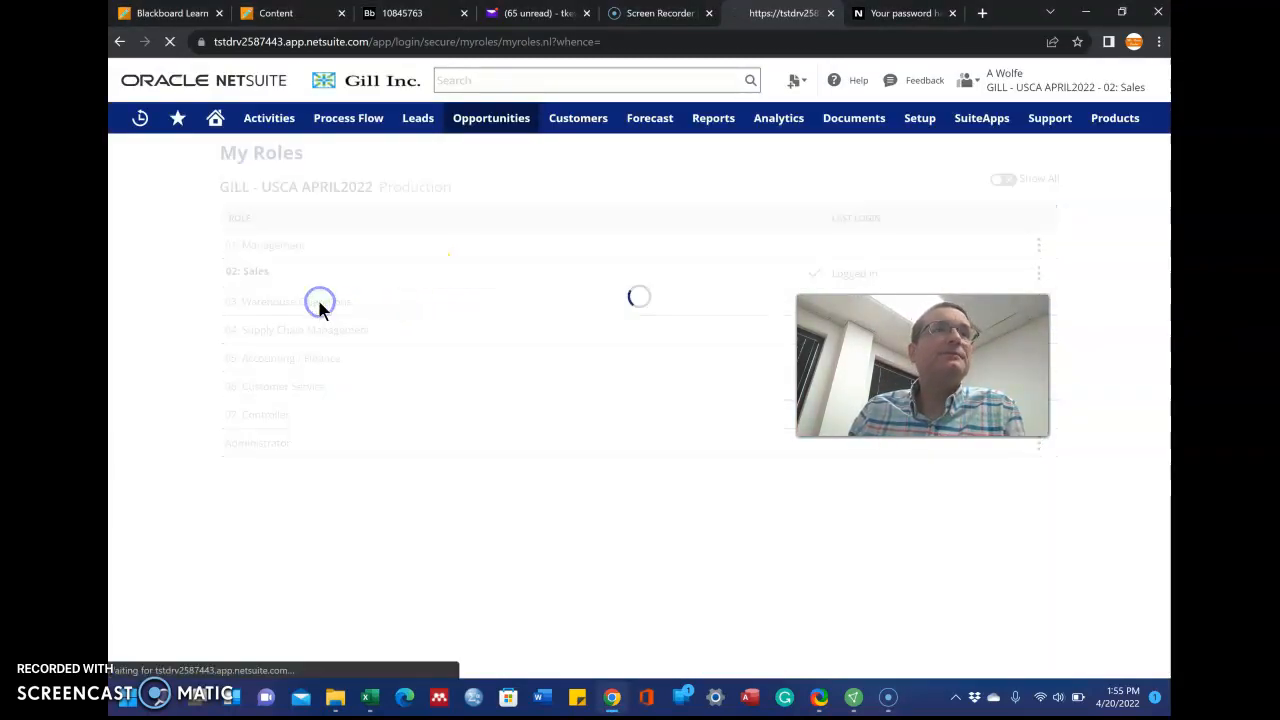
click(342, 290)
click(289, 374)
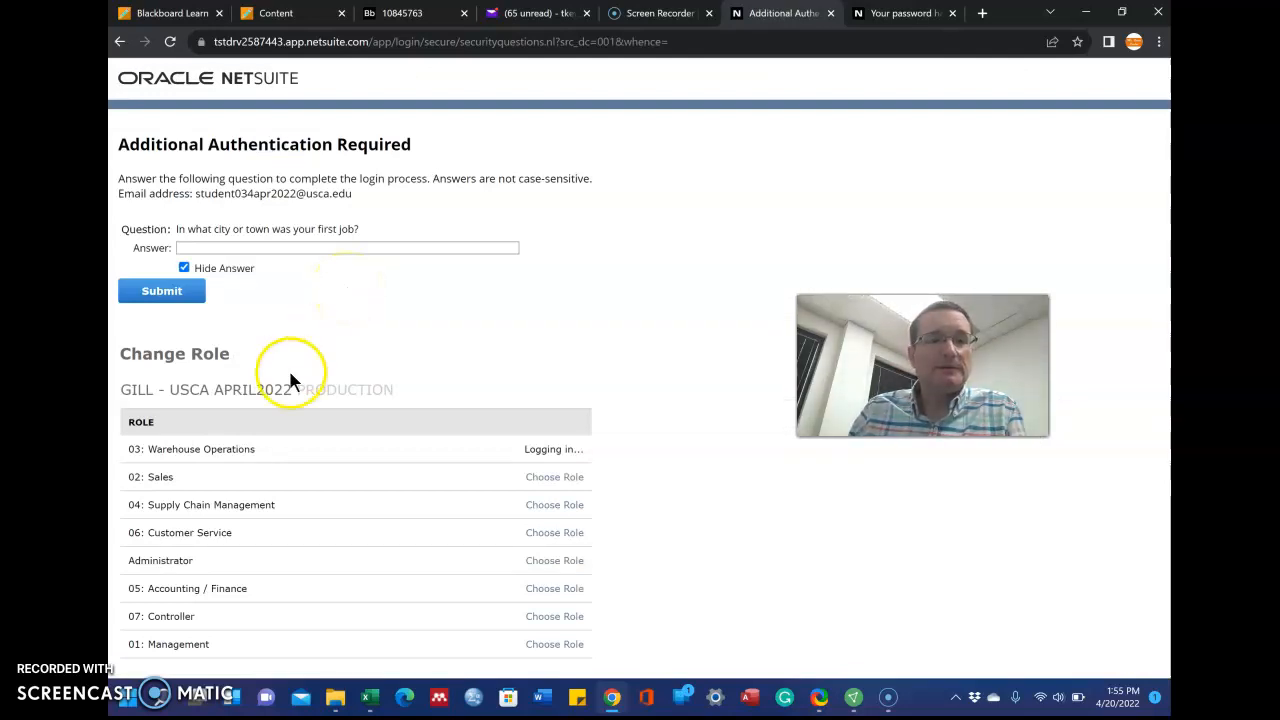
click(354, 248)
click(515, 208)
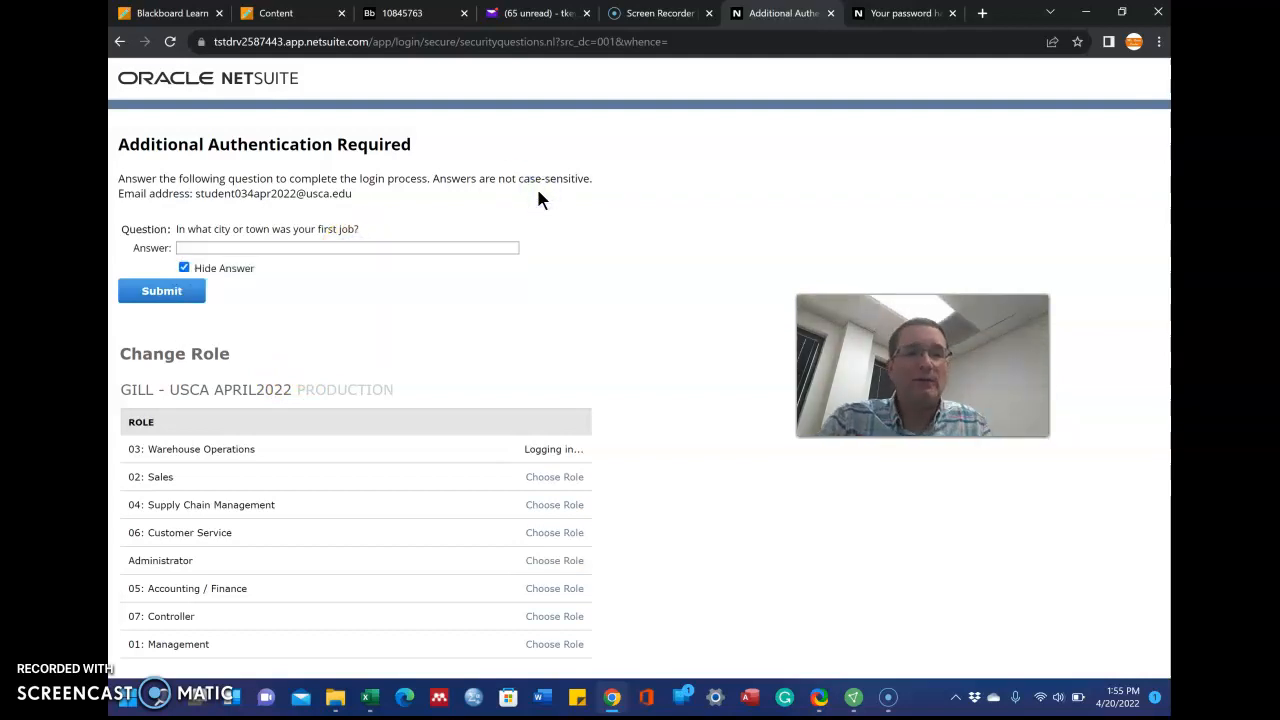
click(469, 246)
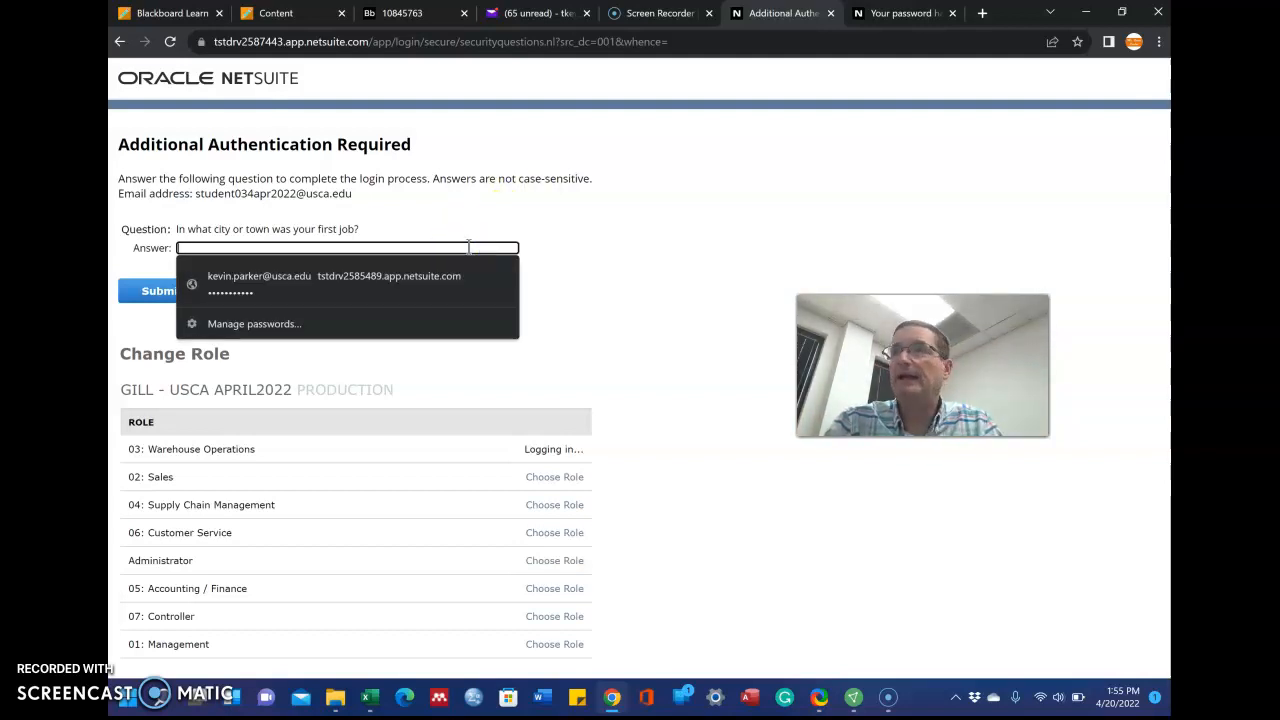
text(•••••)
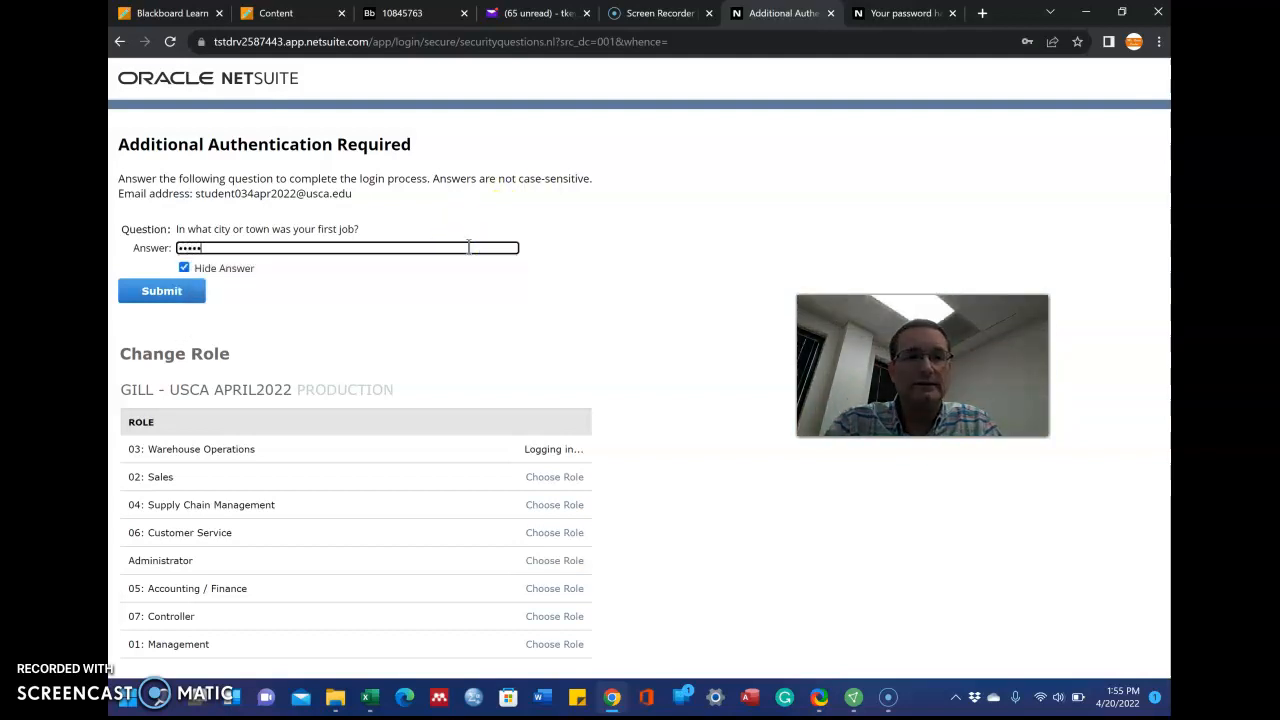
text(••••)
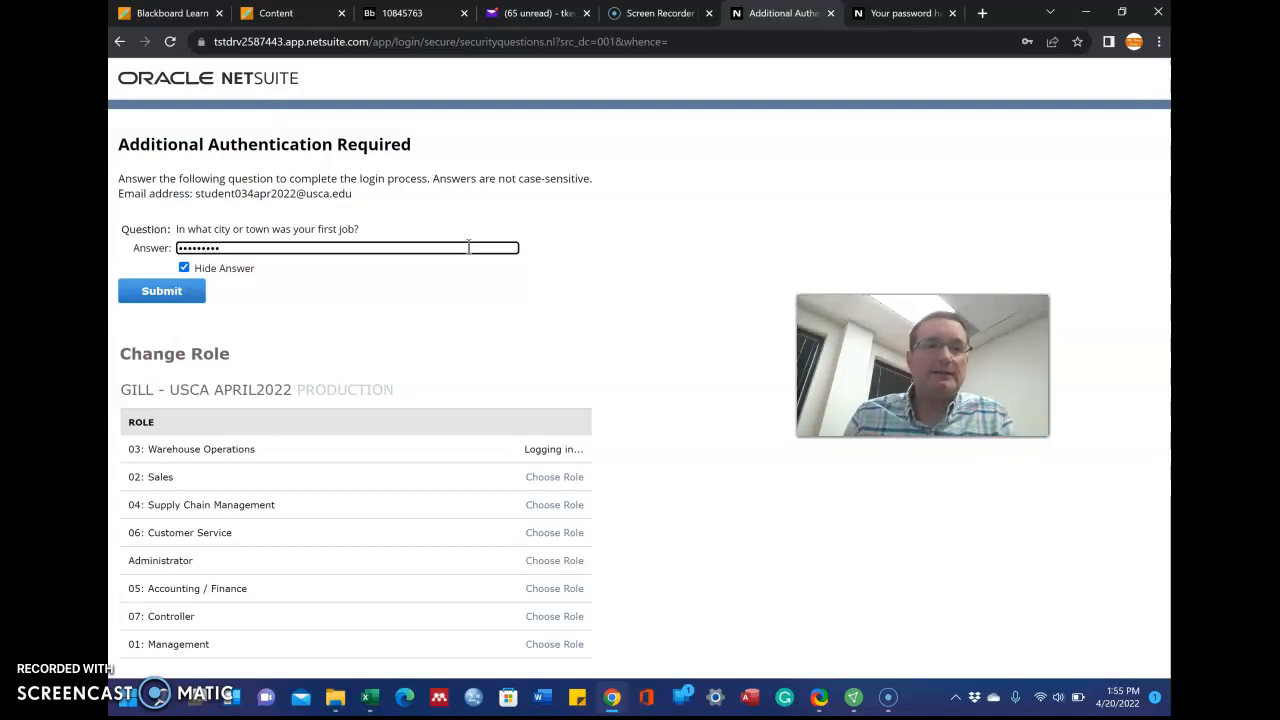
Unhide and retype the security answer, then submit it to reach the Warehouse Operations Home dashboard
click(176, 290)
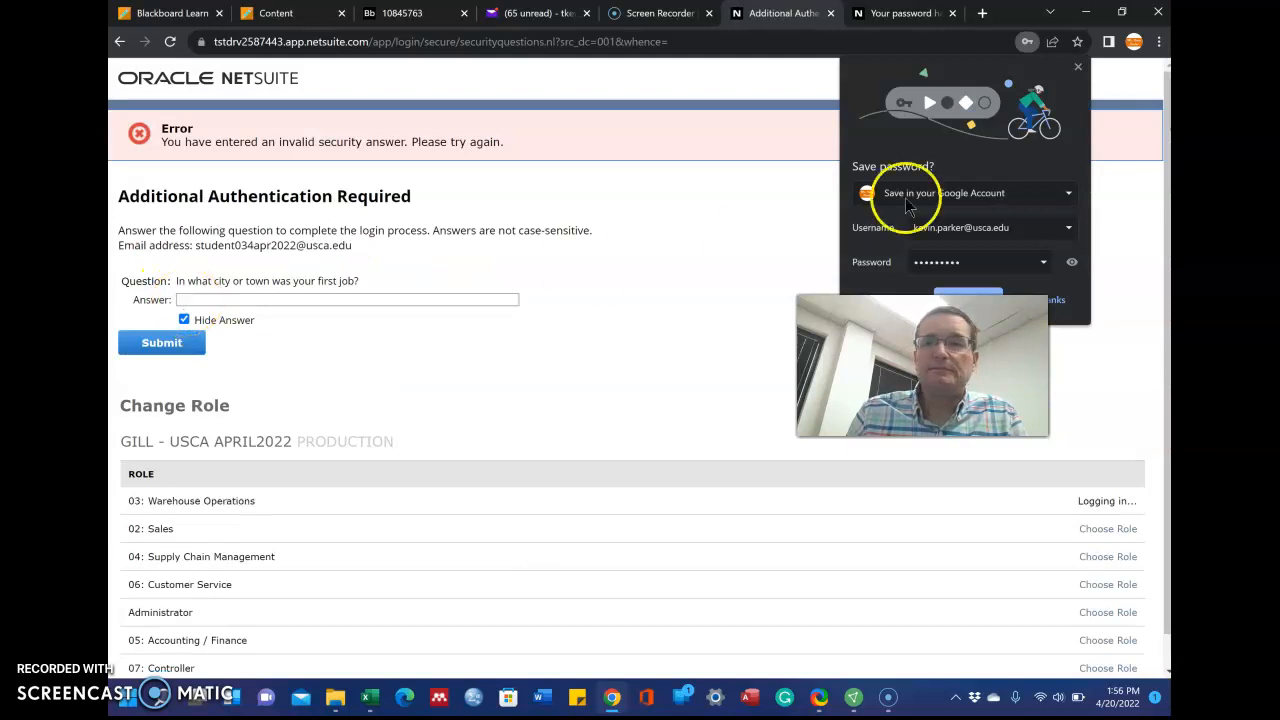
click(1081, 68)
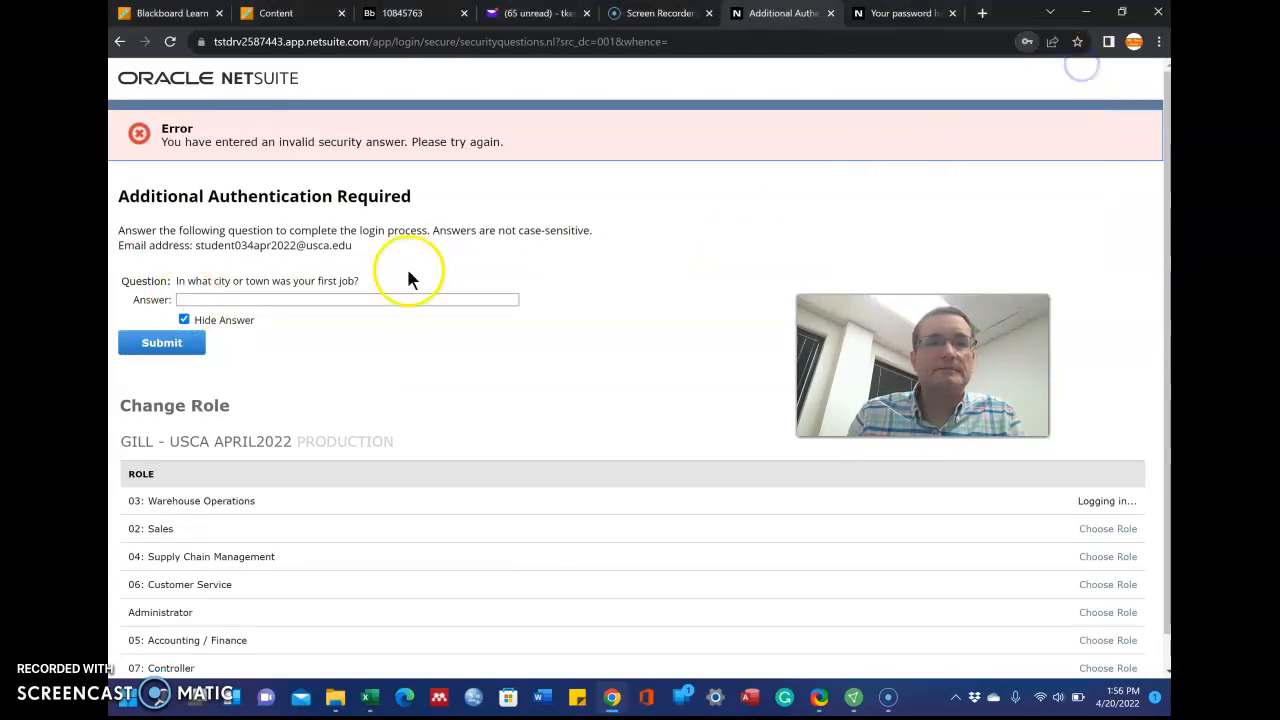
click(184, 319)
click(186, 299)
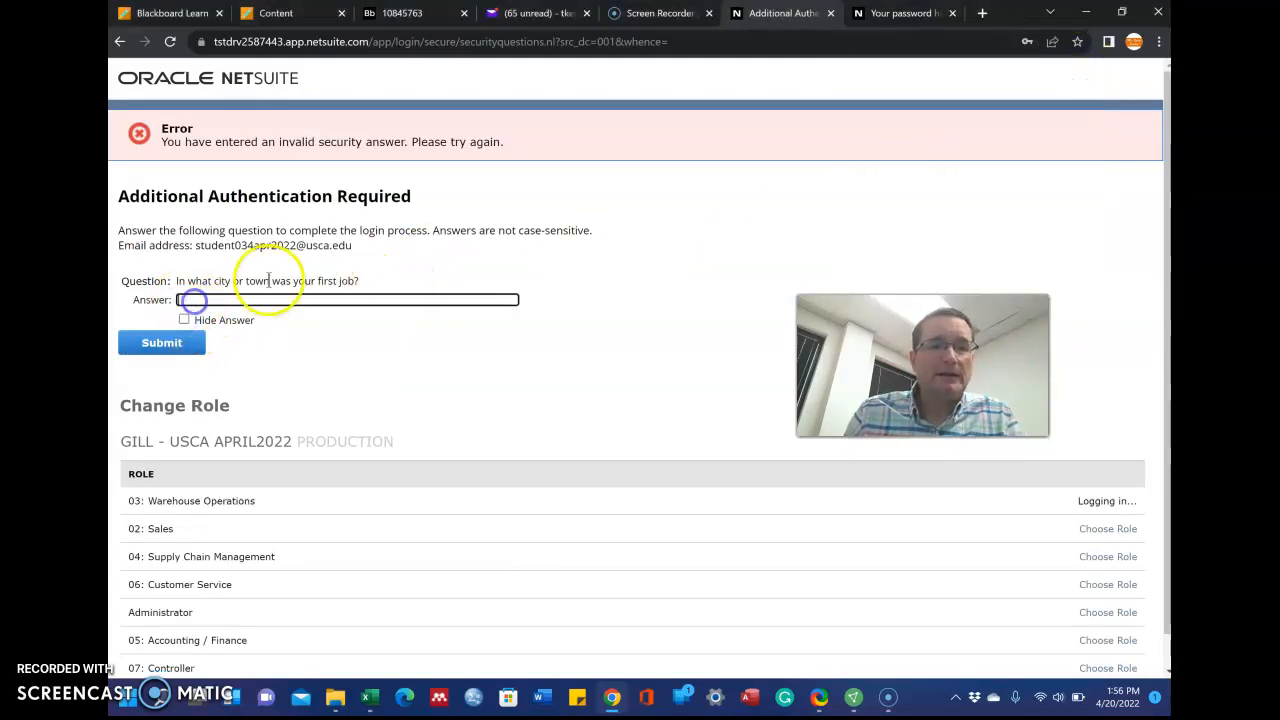
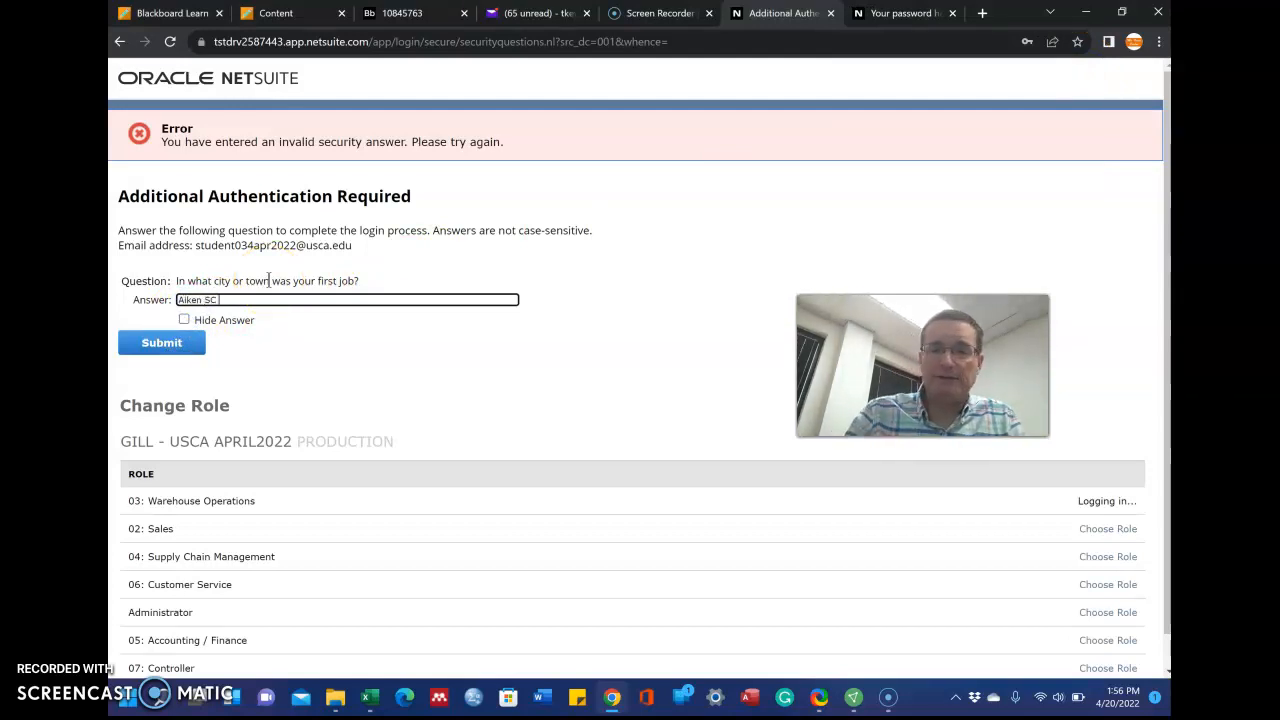
click(238, 300)
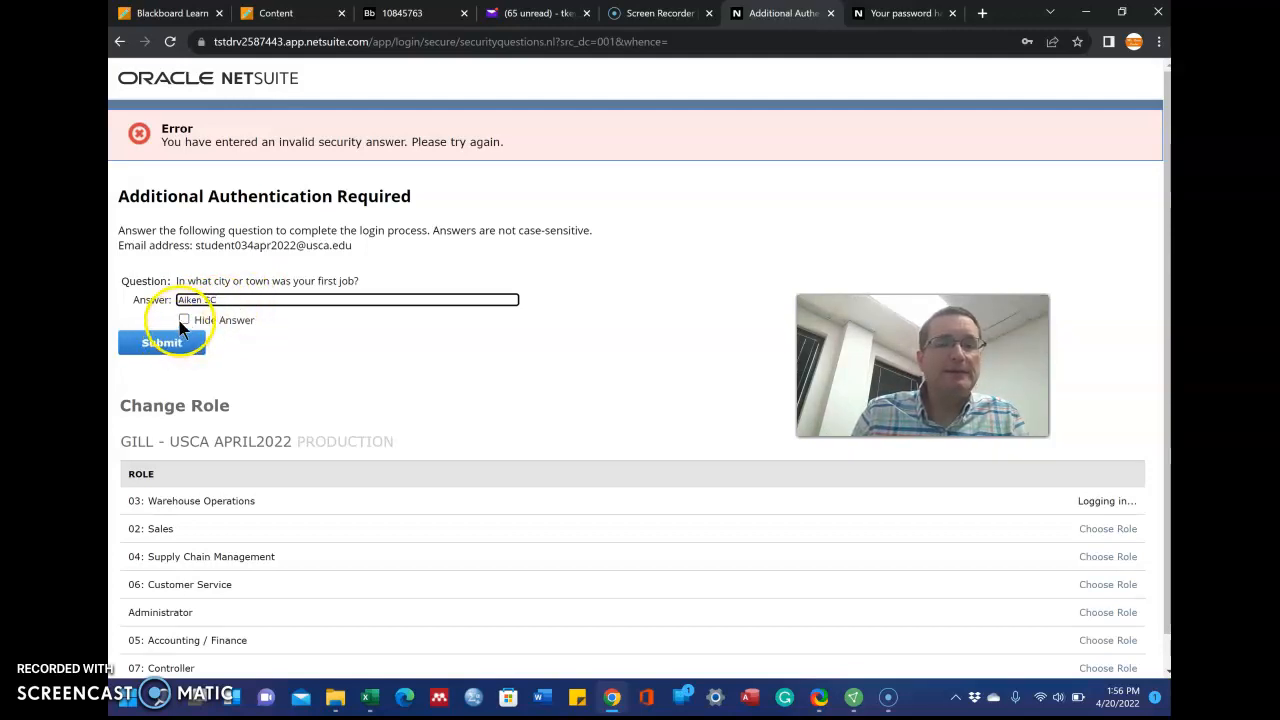
click(176, 346)
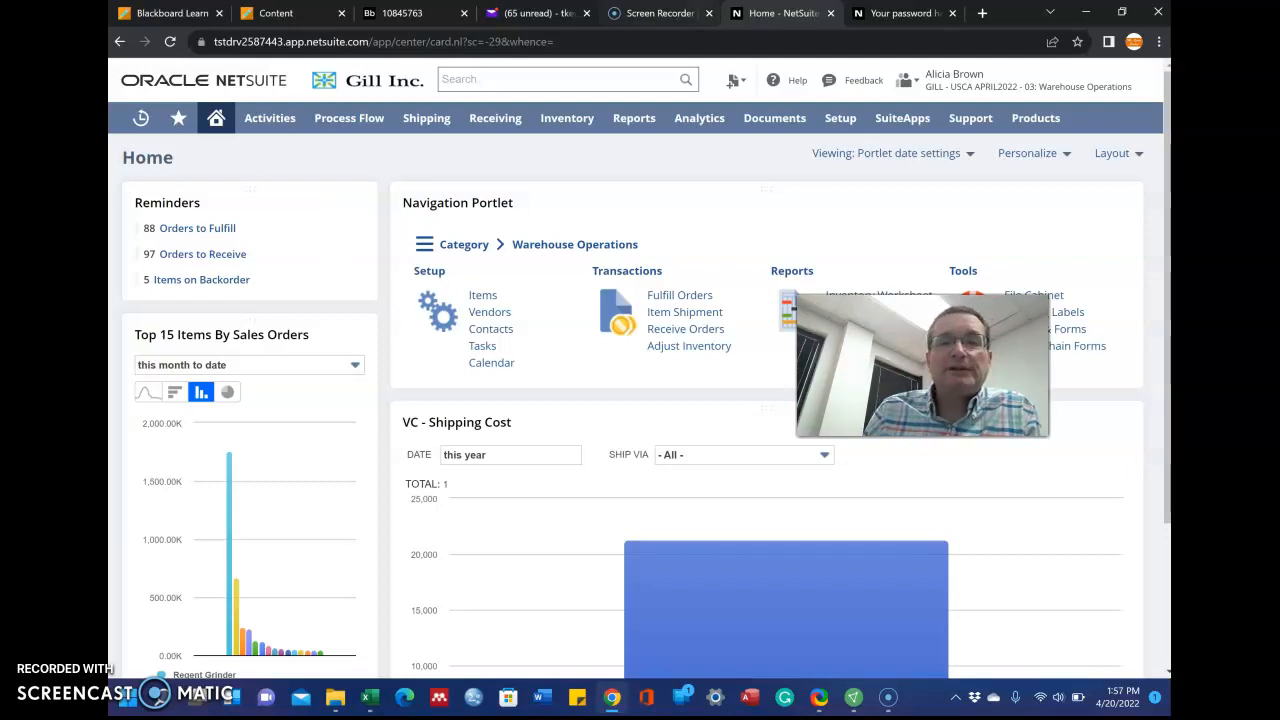
Go to Shipping > Shipping > Print Picking Tickets, listing orders starting with 708 for 3M
mouse_move(493, 127)
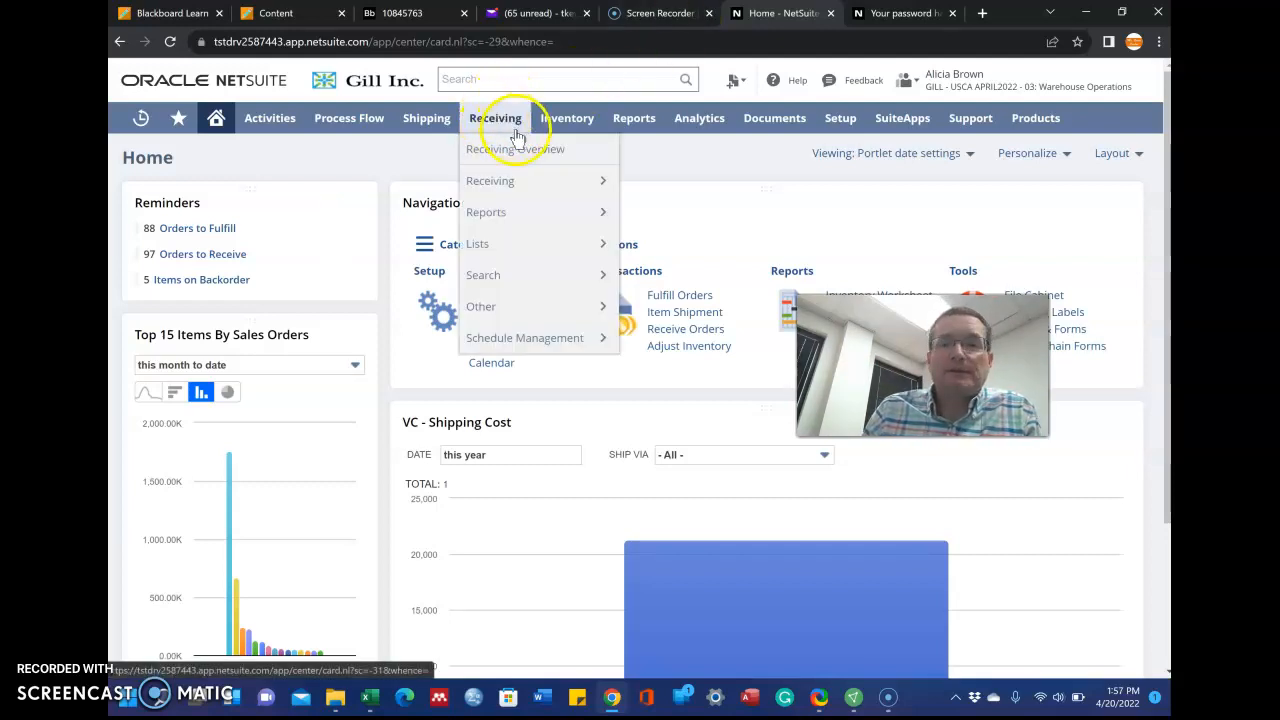
mouse_move(560, 118)
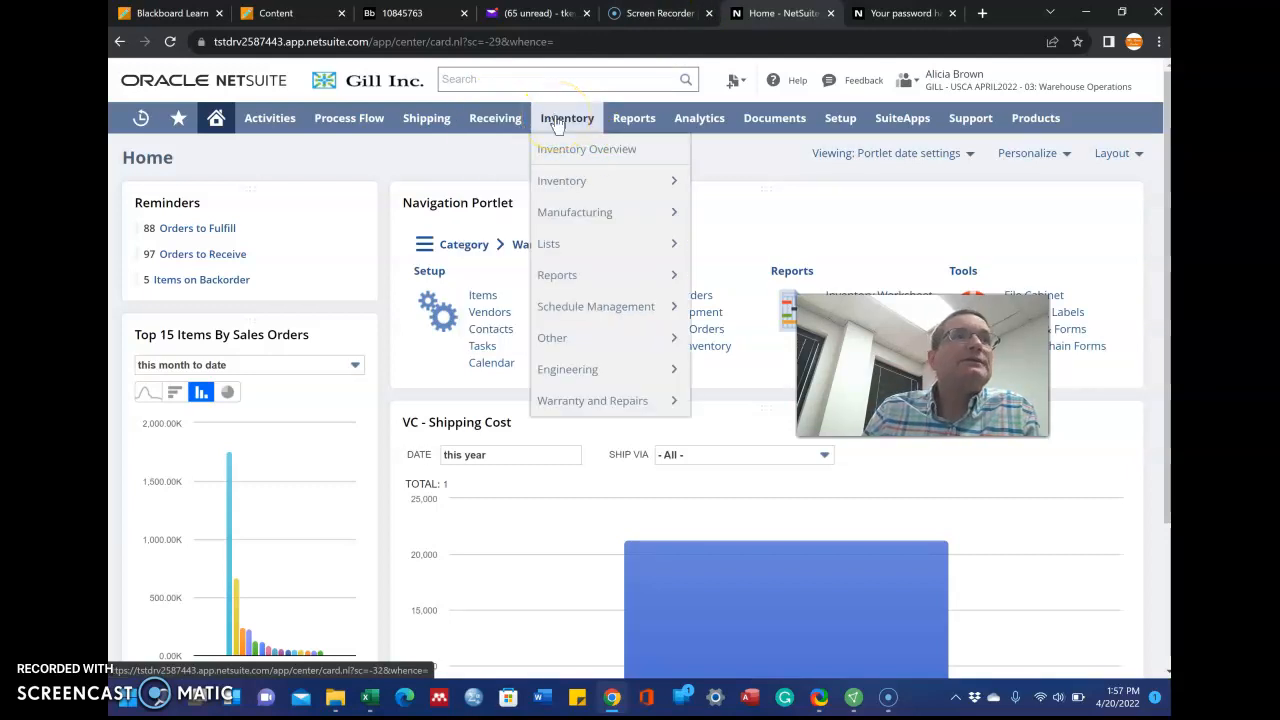
mouse_move(425, 122)
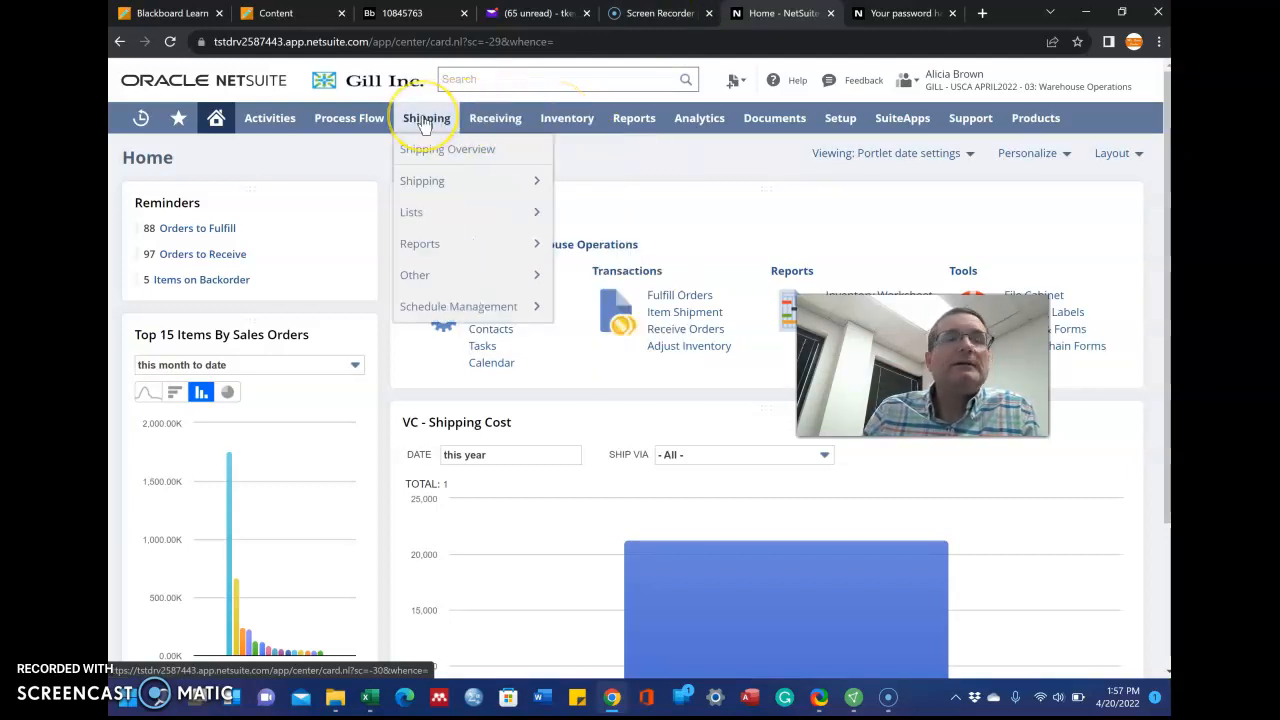
mouse_move(428, 181)
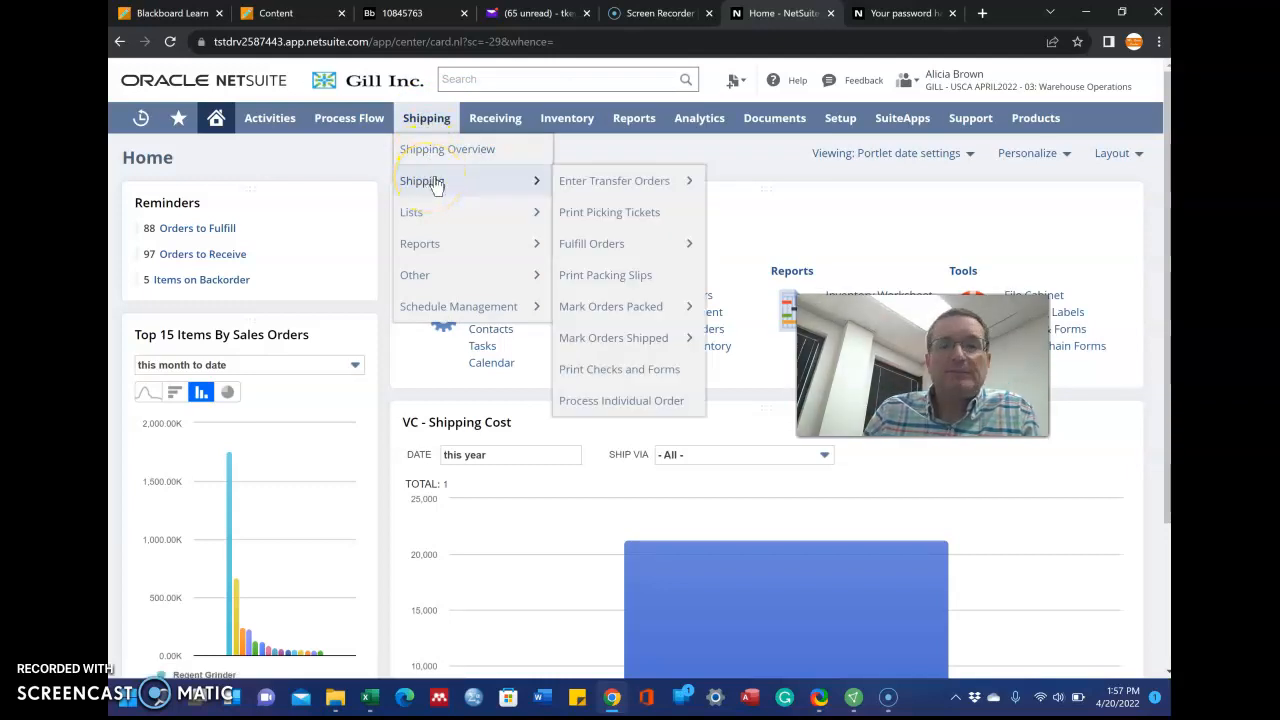
click(593, 216)
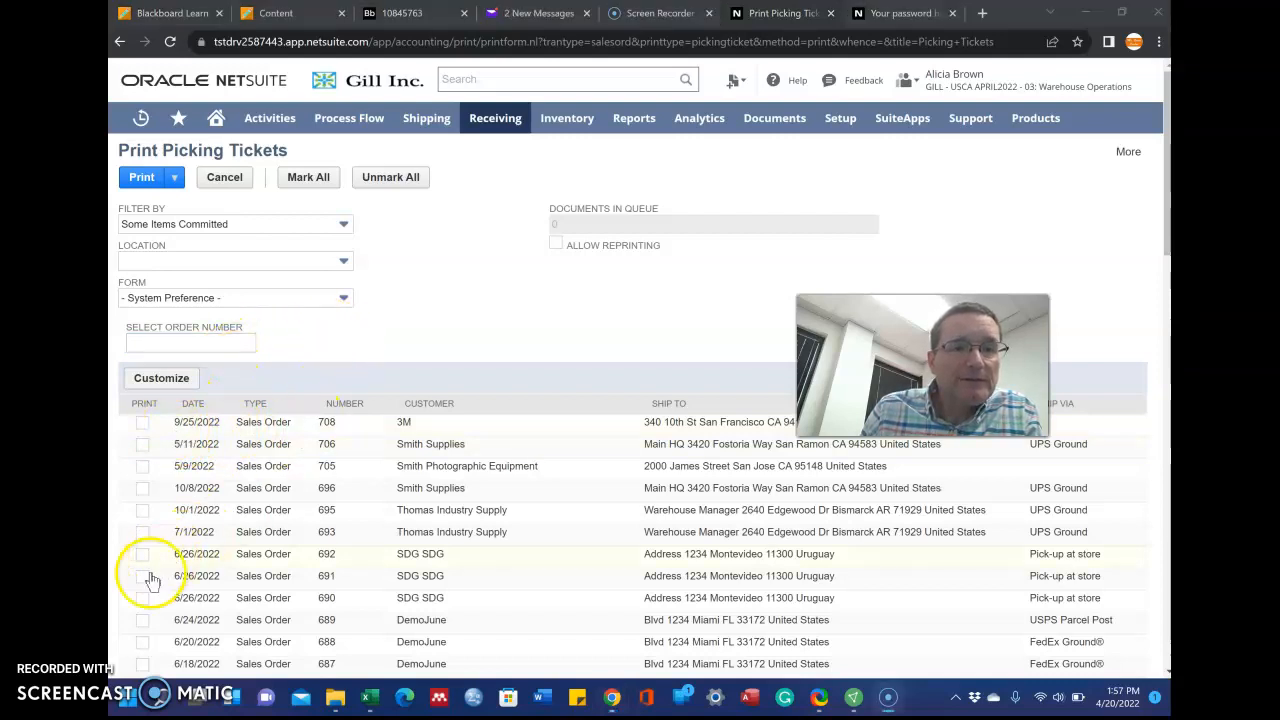
Tick the Print checkbox on the order 708 row for 3M and scroll down to the Print button
scroll(391, 492, down, 2)
scroll(391, 493, down, 3)
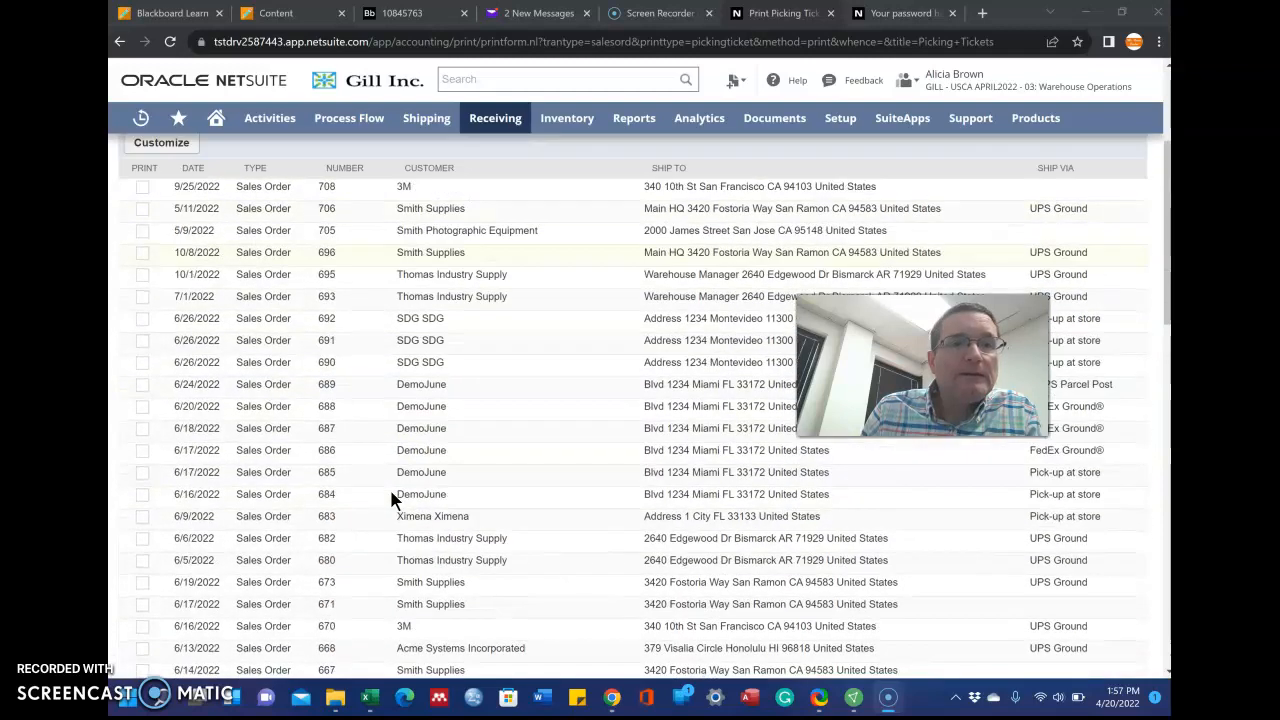
scroll(389, 486, down, 2)
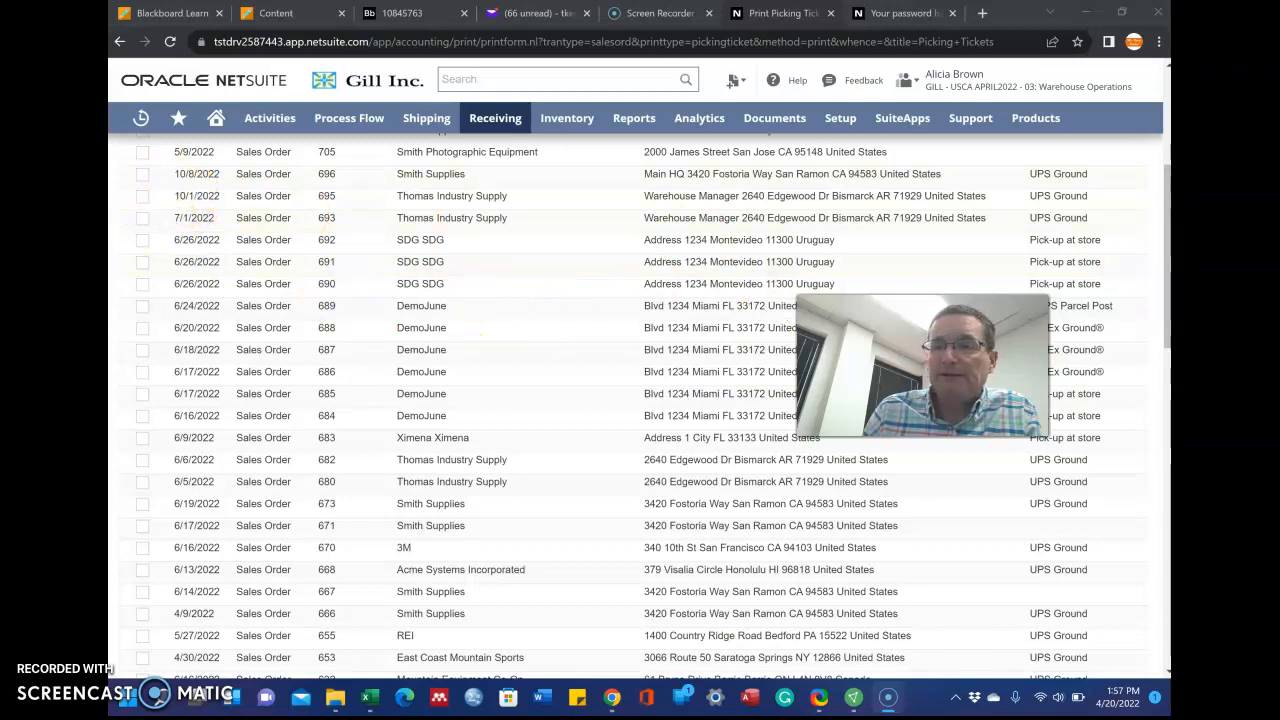
scroll(640, 400, up, 1)
click(142, 188)
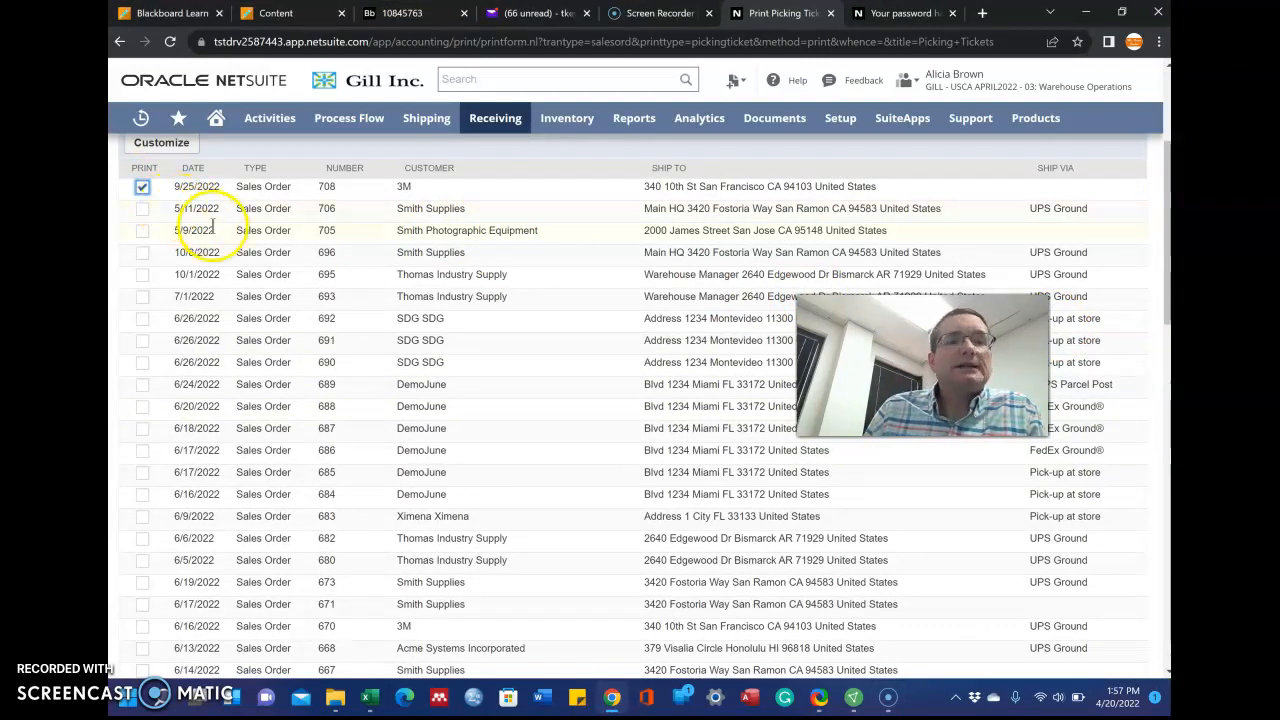
click(142, 189)
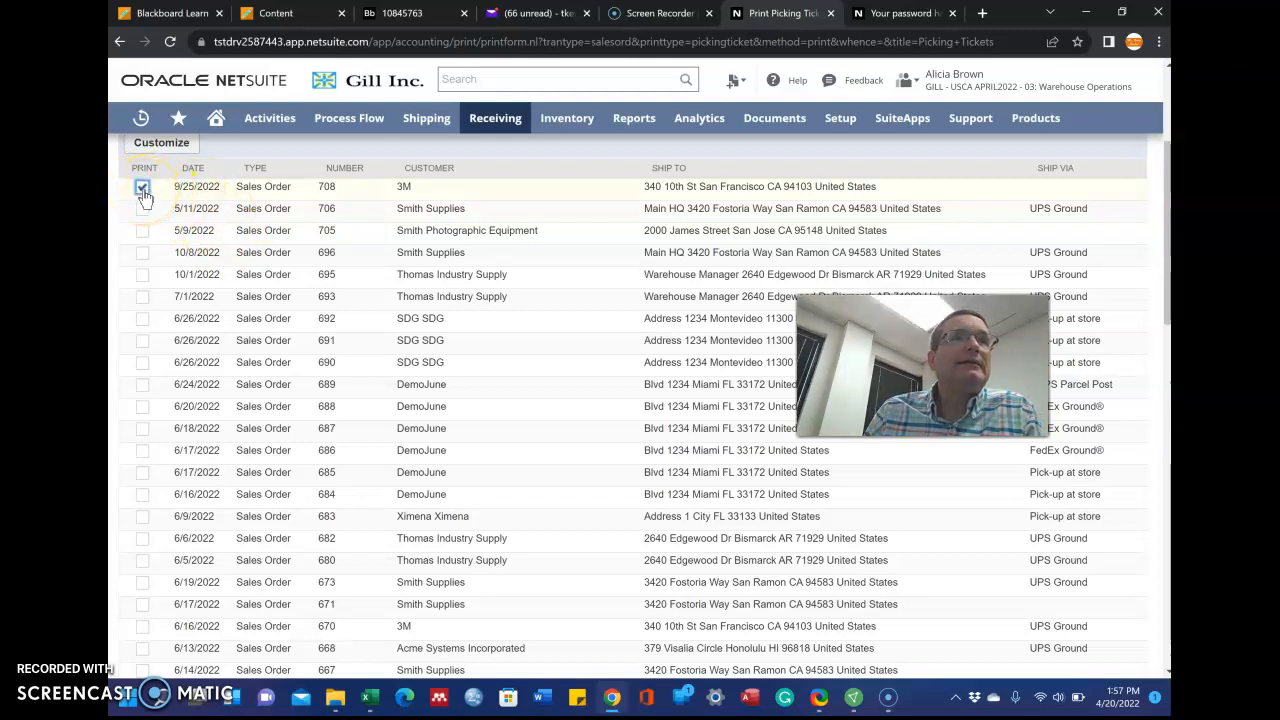
scroll(210, 337, down, 12)
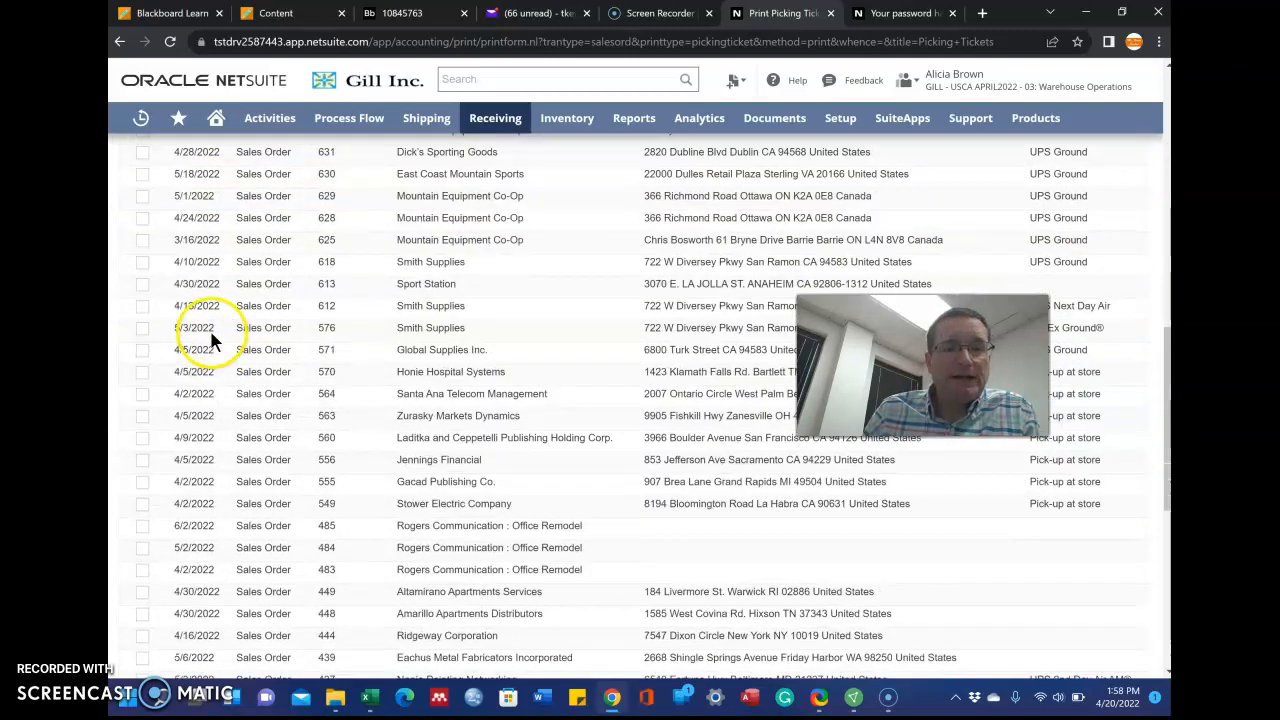
scroll(211, 339, down, 1)
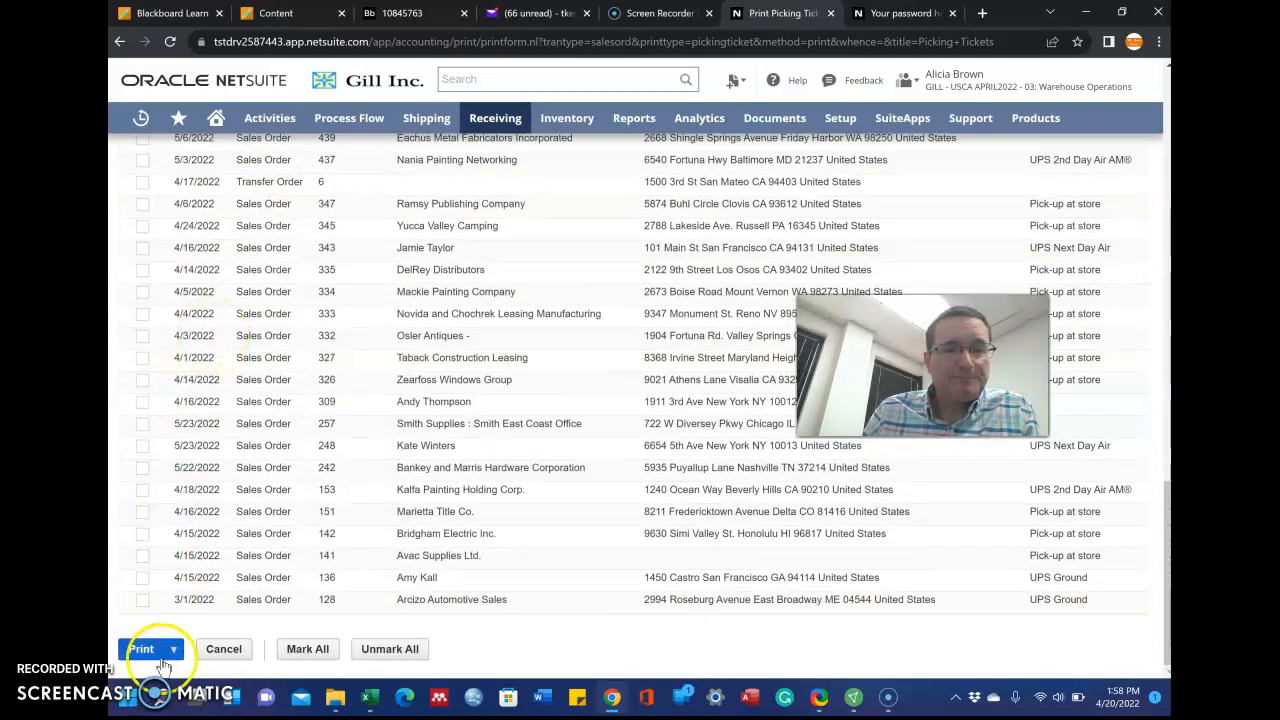